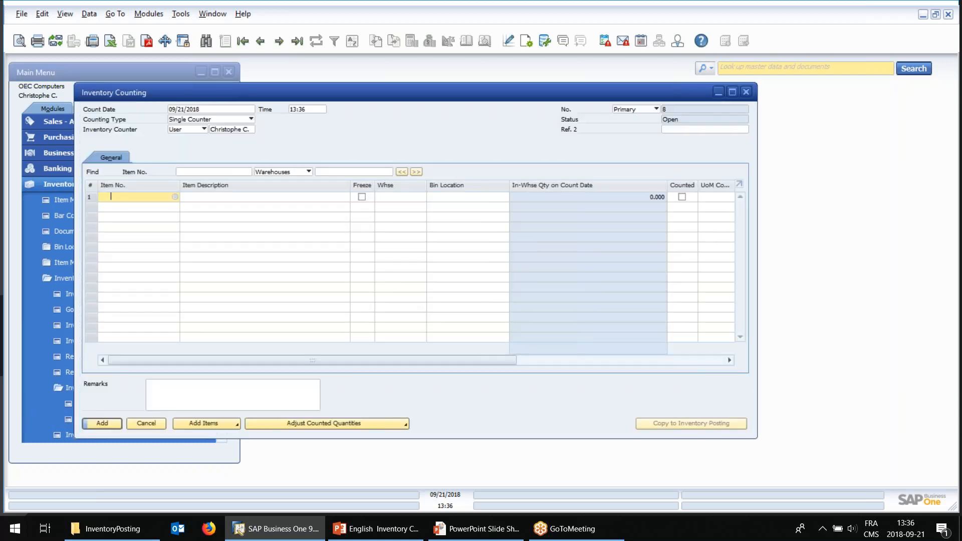
Step: Find the inventory countings with Open status and open counting document 4 from the results
drag(384, 101, 472, 104)
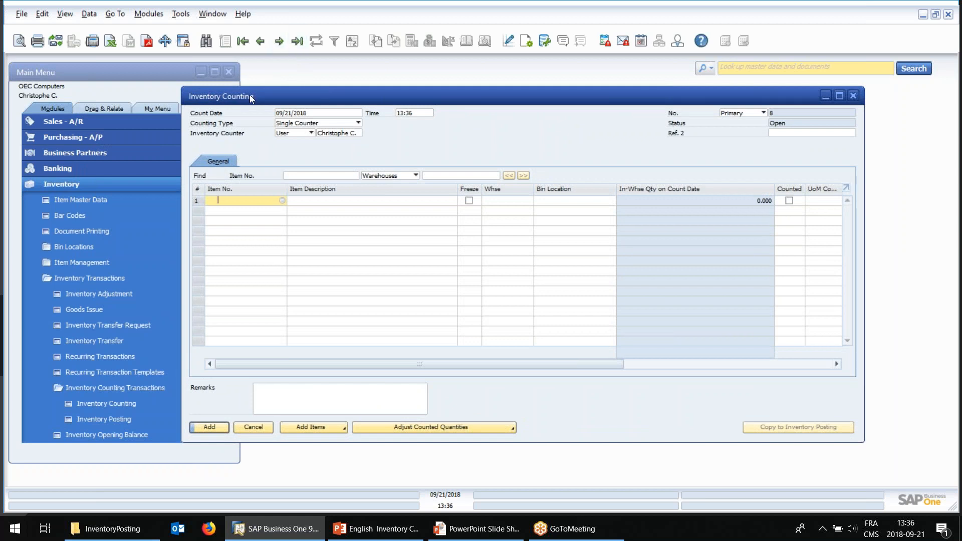
click(210, 42)
click(792, 124)
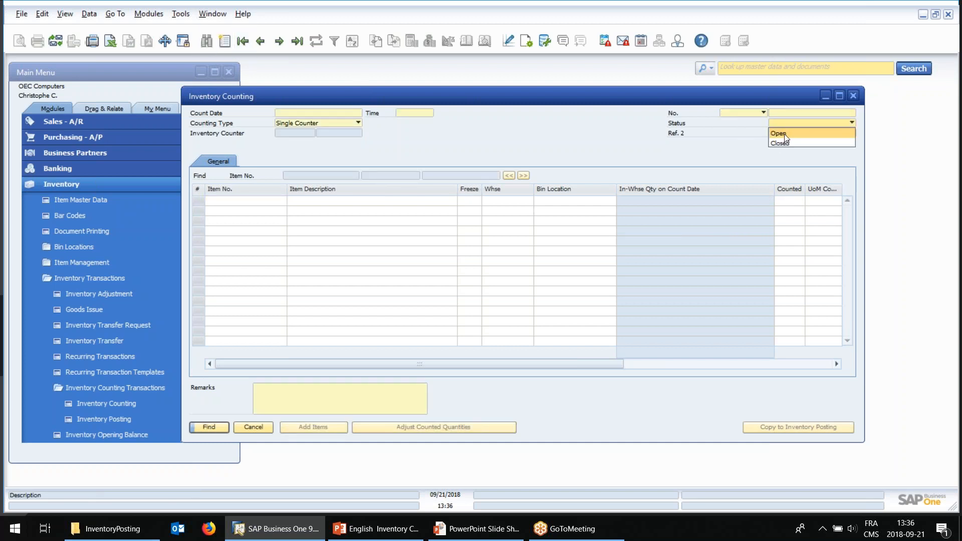
click(784, 133)
click(212, 427)
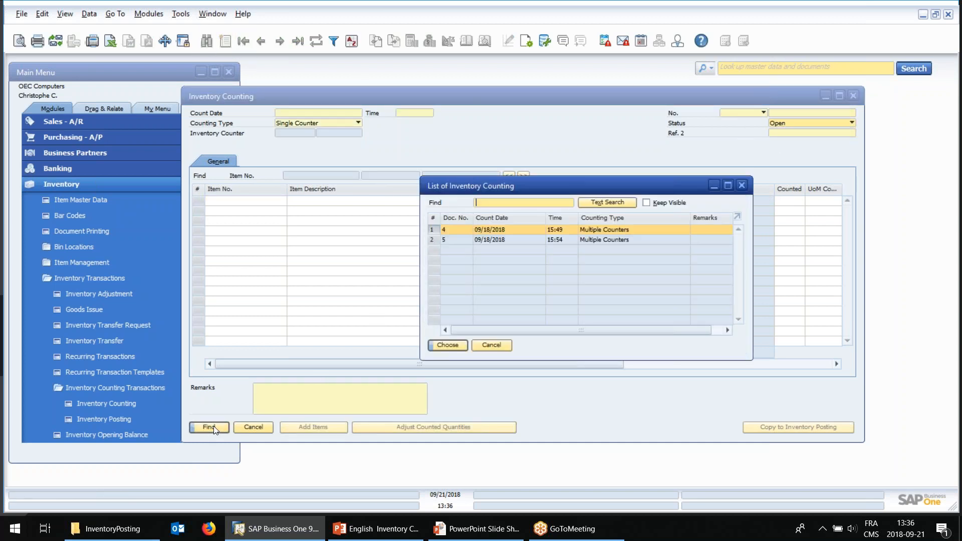
double_click(575, 231)
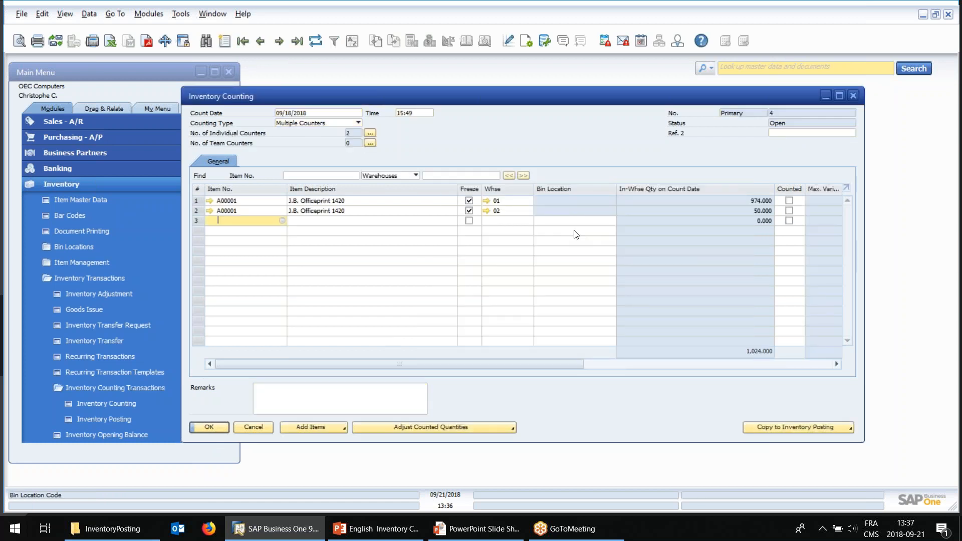
Step: Compare open counting documents 4 and 5, examining their items, warehouses, counting type and counters
click(245, 202)
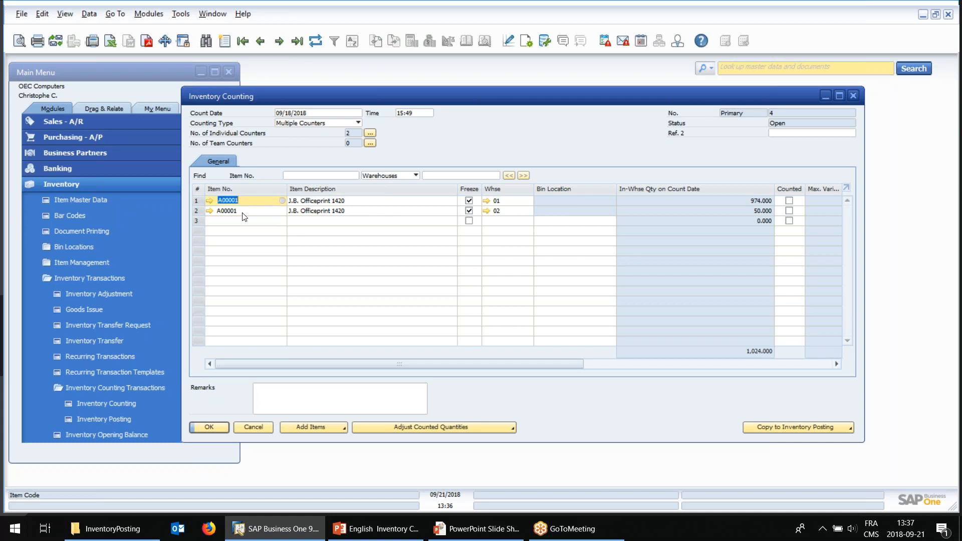
click(242, 211)
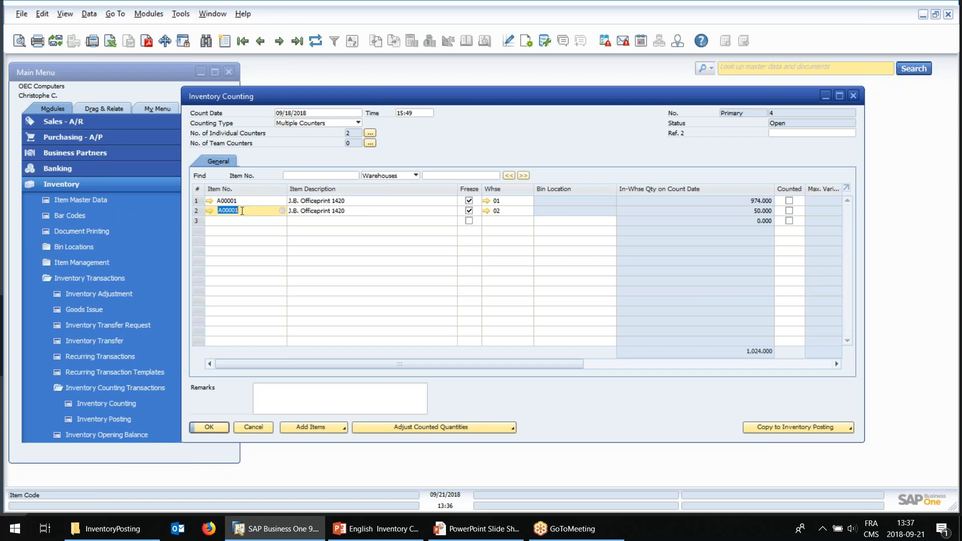
click(279, 41)
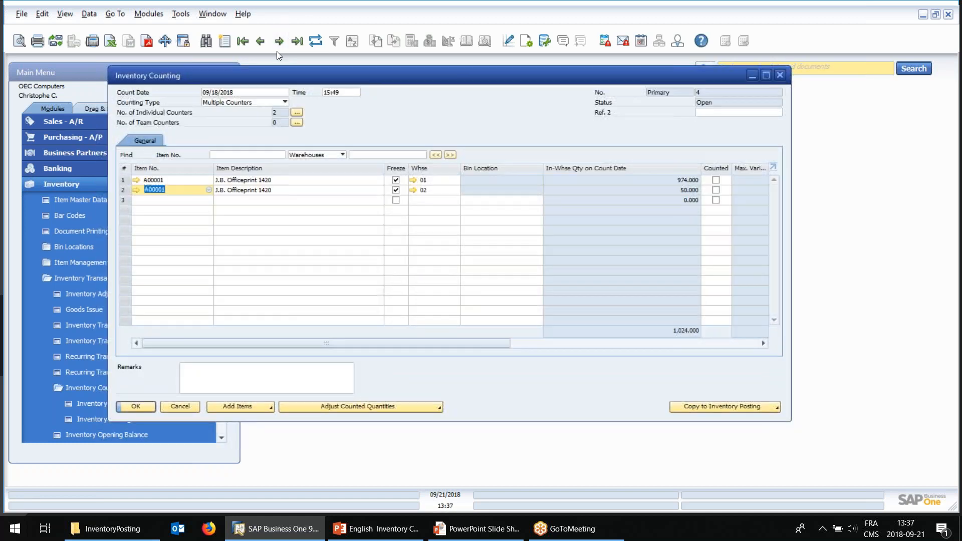
click(191, 190)
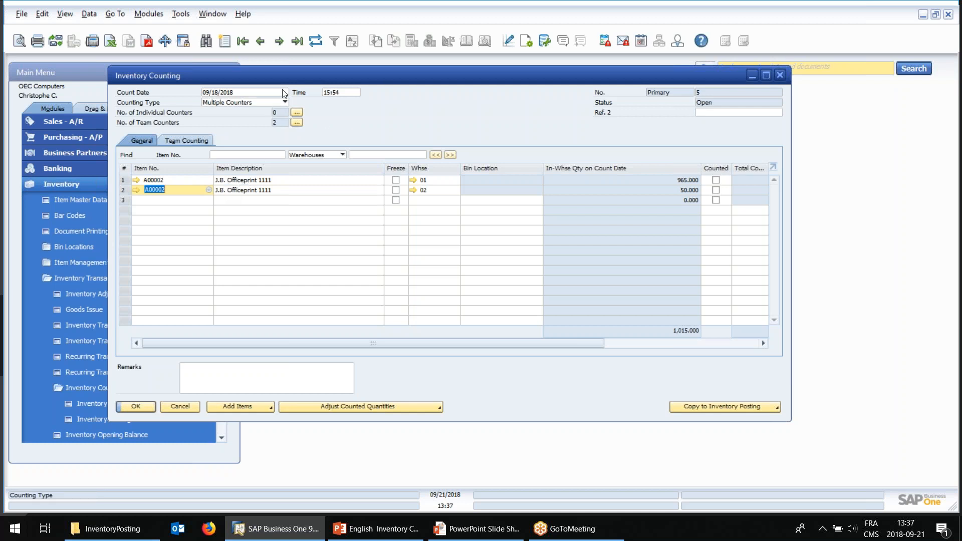
click(269, 45)
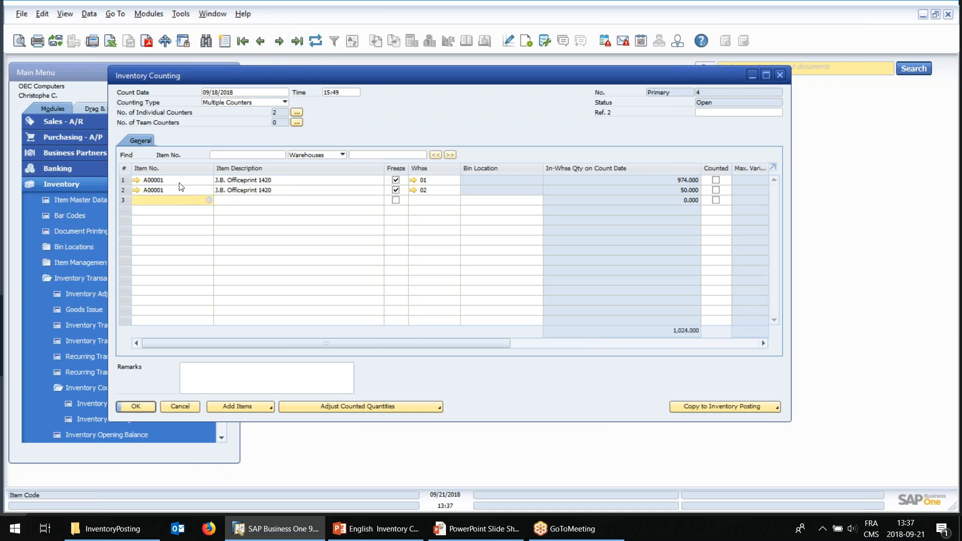
click(279, 41)
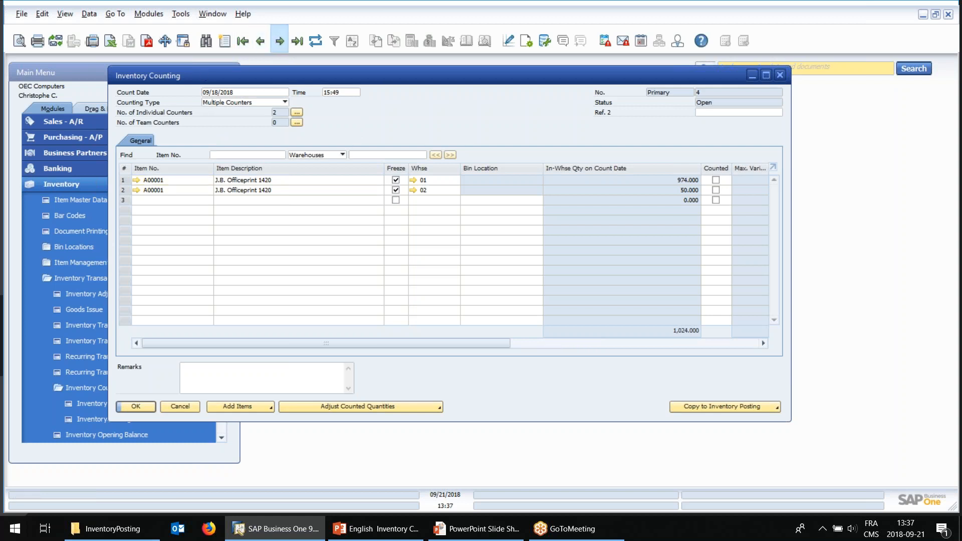
click(182, 181)
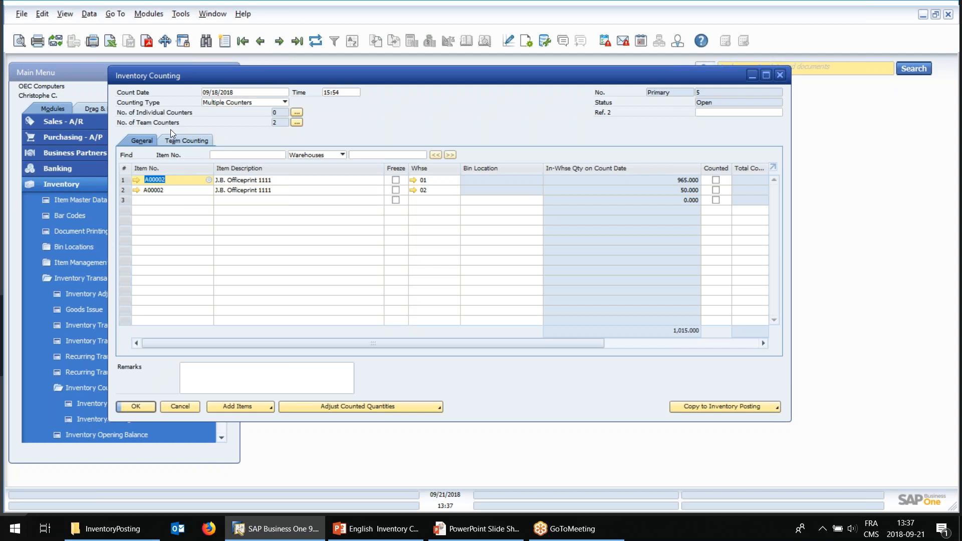
click(260, 41)
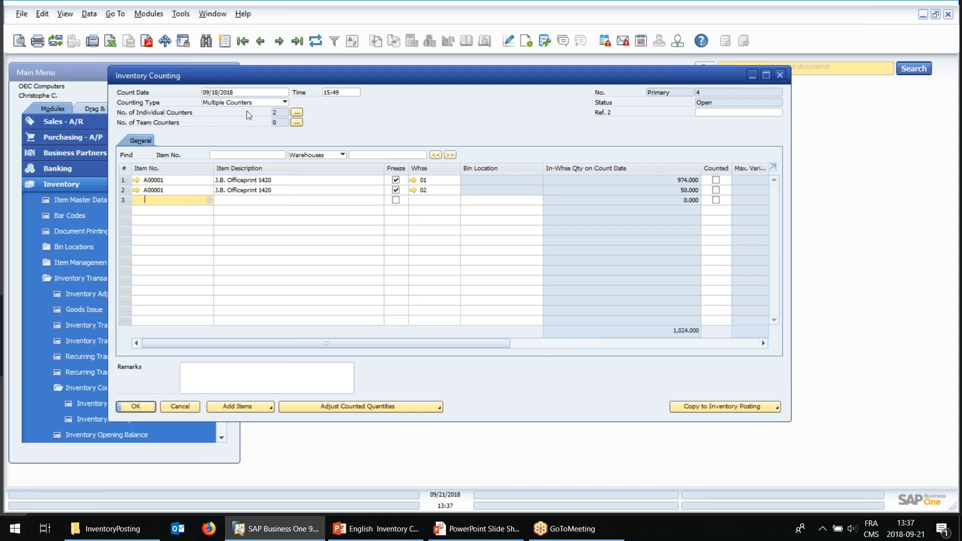
click(226, 102)
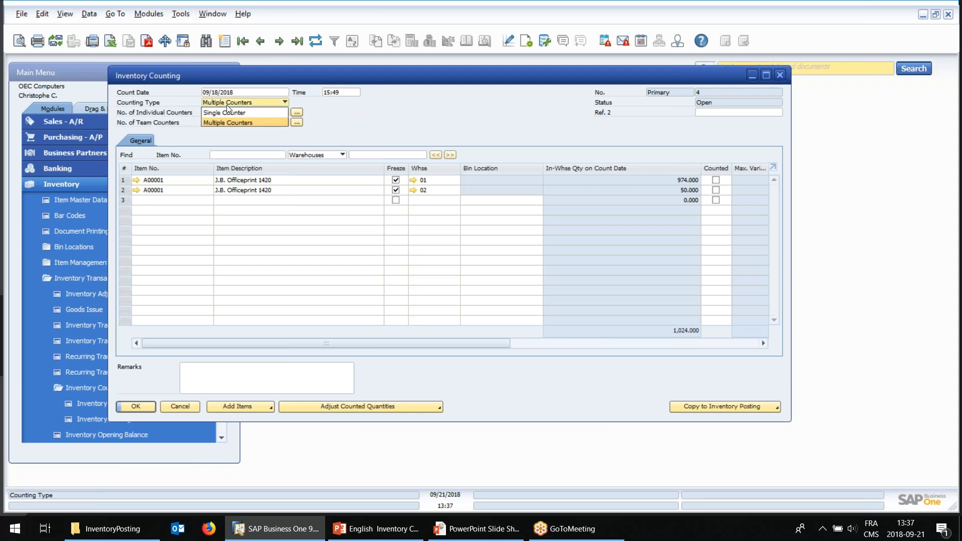
click(226, 103)
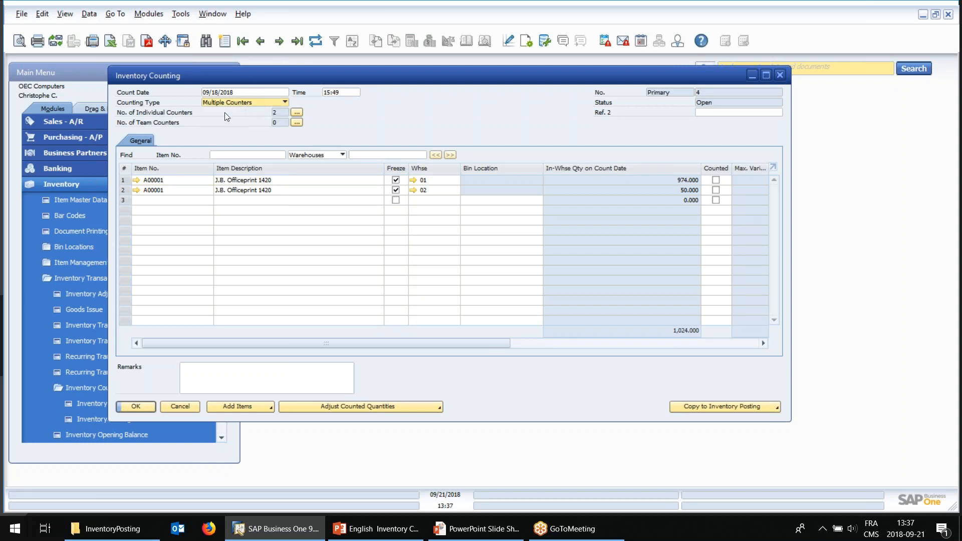
click(279, 41)
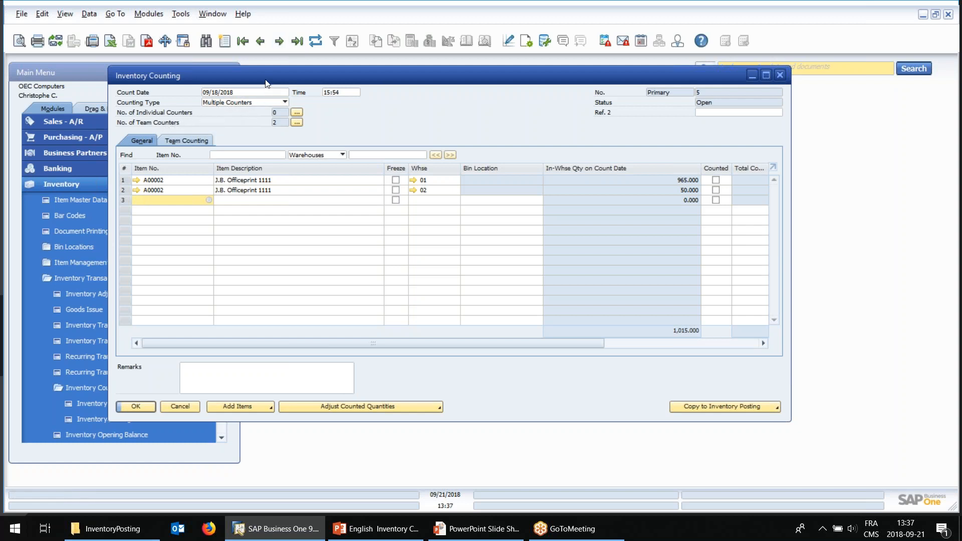
Step: Start a new inventory counting document
drag(264, 77, 313, 101)
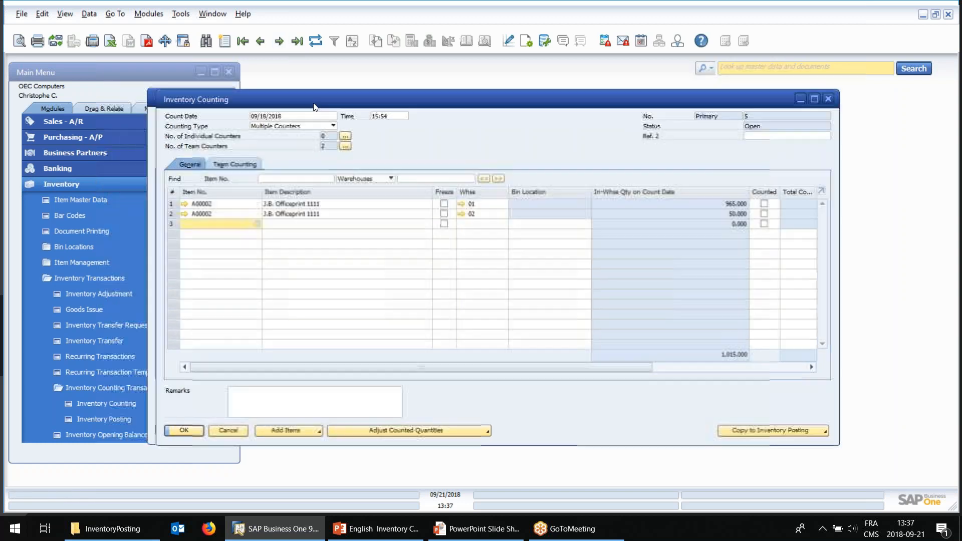
click(227, 43)
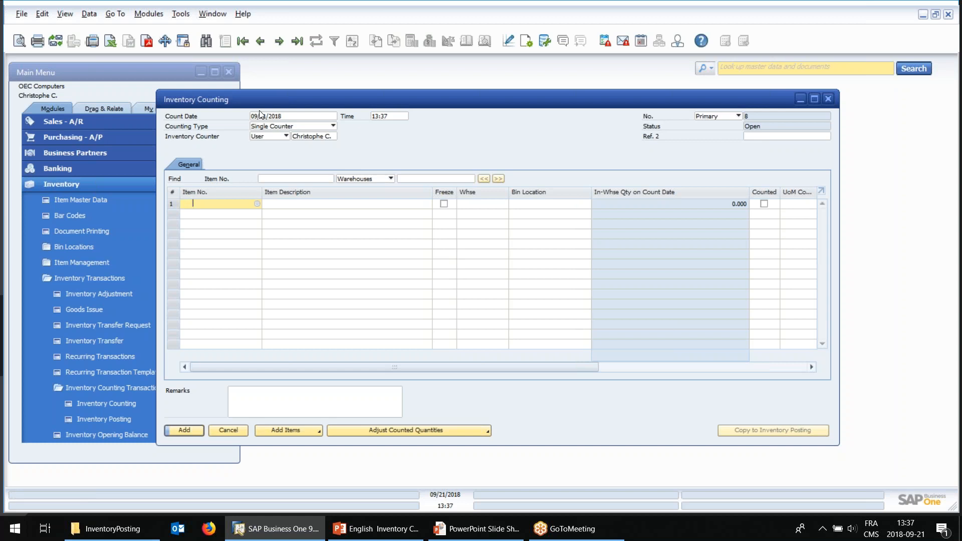
click(271, 117)
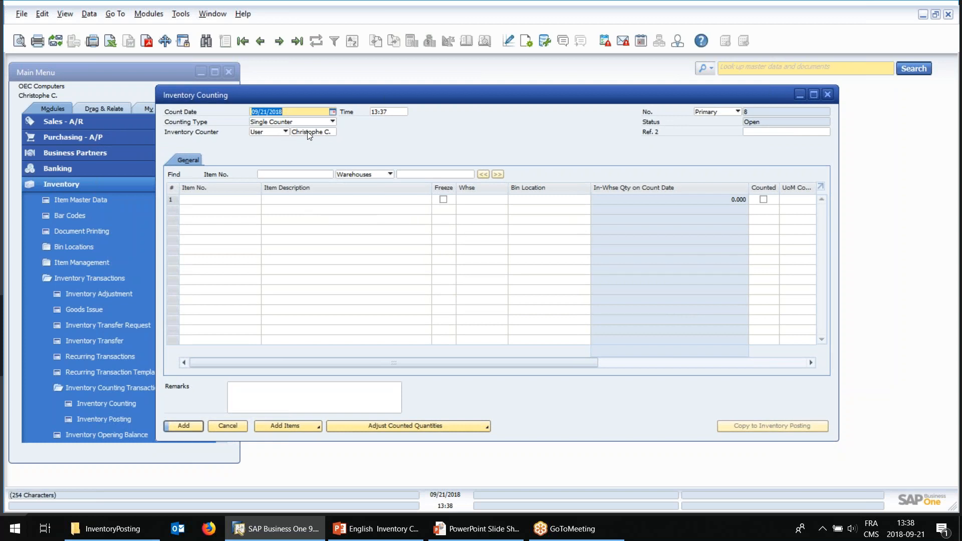
Step: Clear the inventory counter's name and view the list of available users without choosing one
click(275, 132)
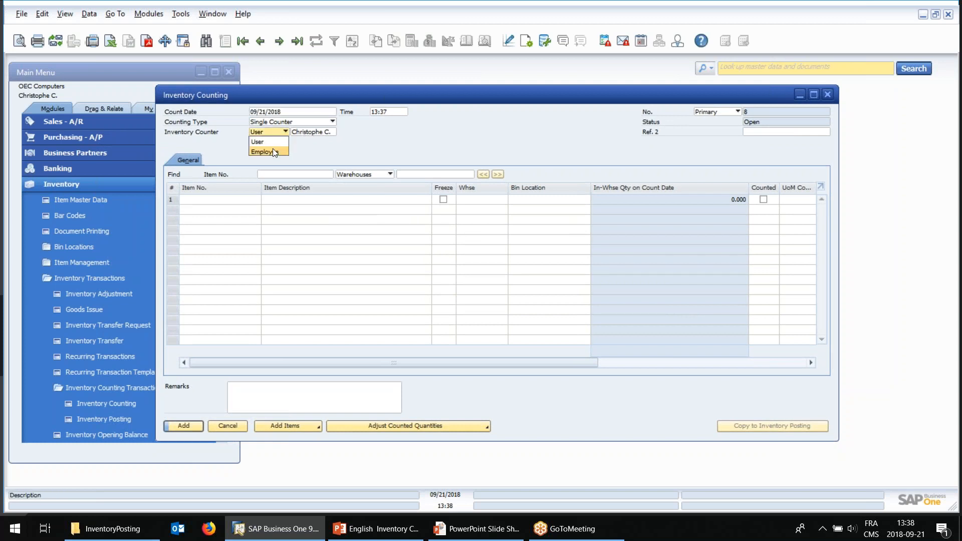
click(305, 133)
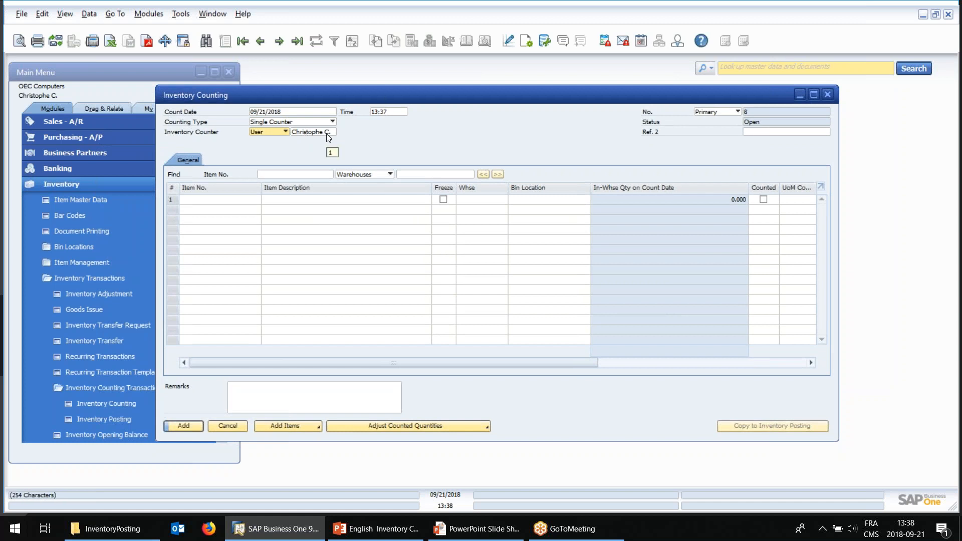
click(320, 134)
key(Delete)
key(Tab)
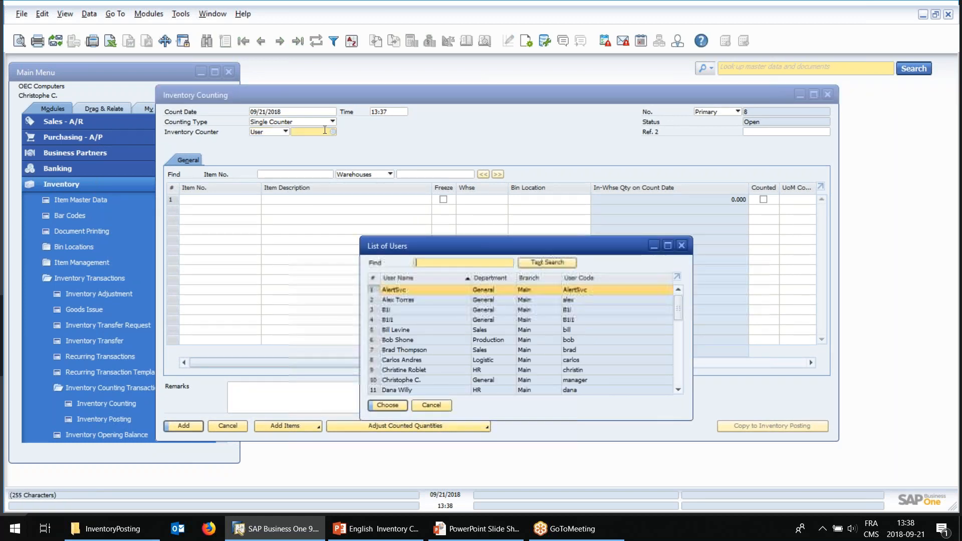
click(437, 402)
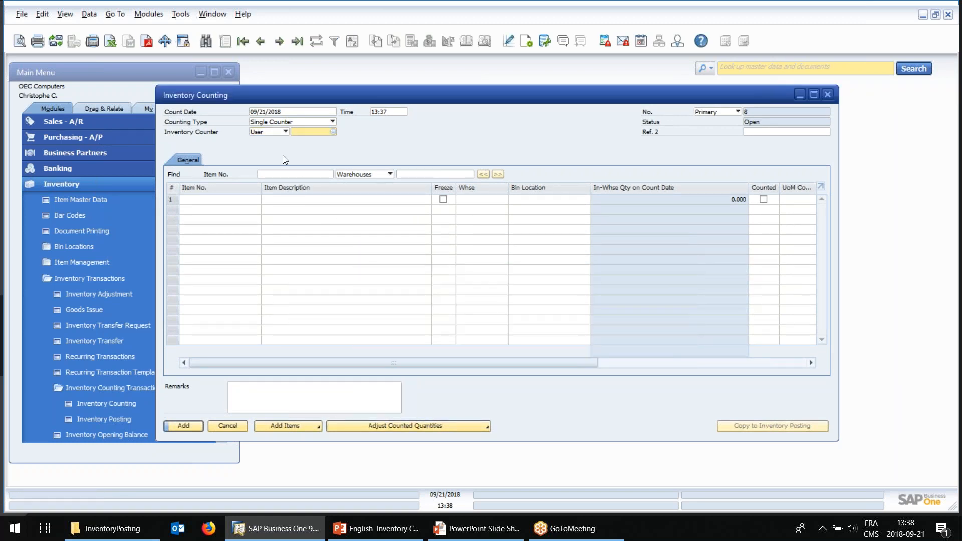
Step: View the employees available as inventory counter by switching the counter type to Employee, and set the type back to User
click(274, 133)
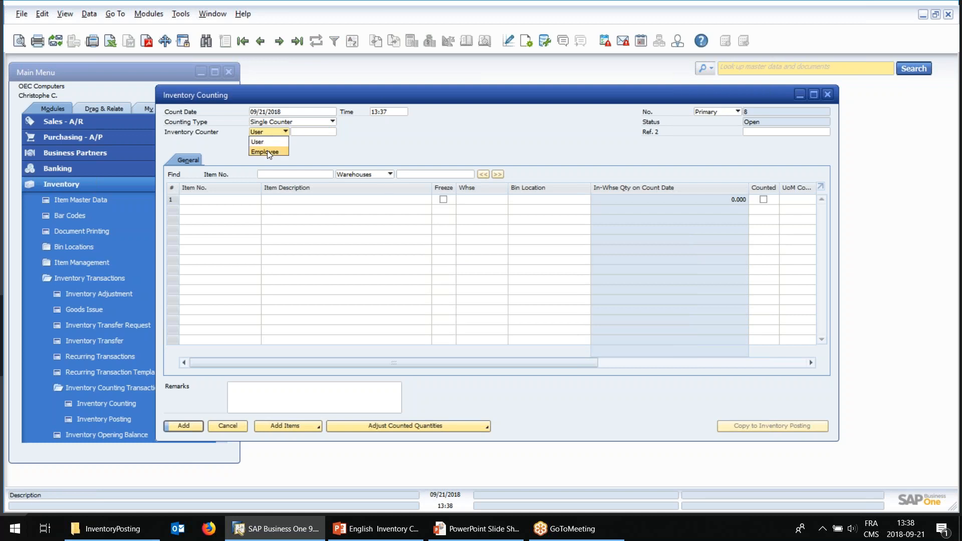
click(315, 134)
key(Tab)
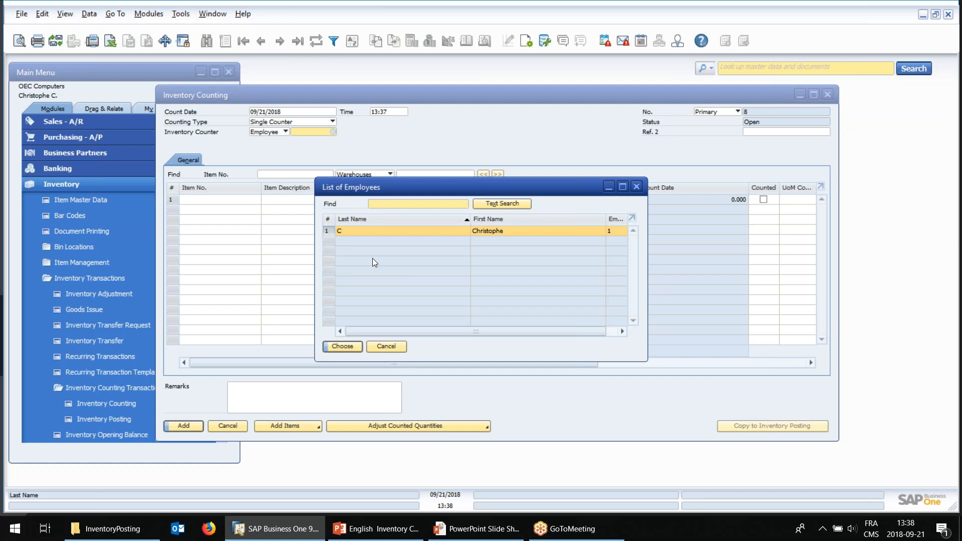
click(387, 346)
click(283, 132)
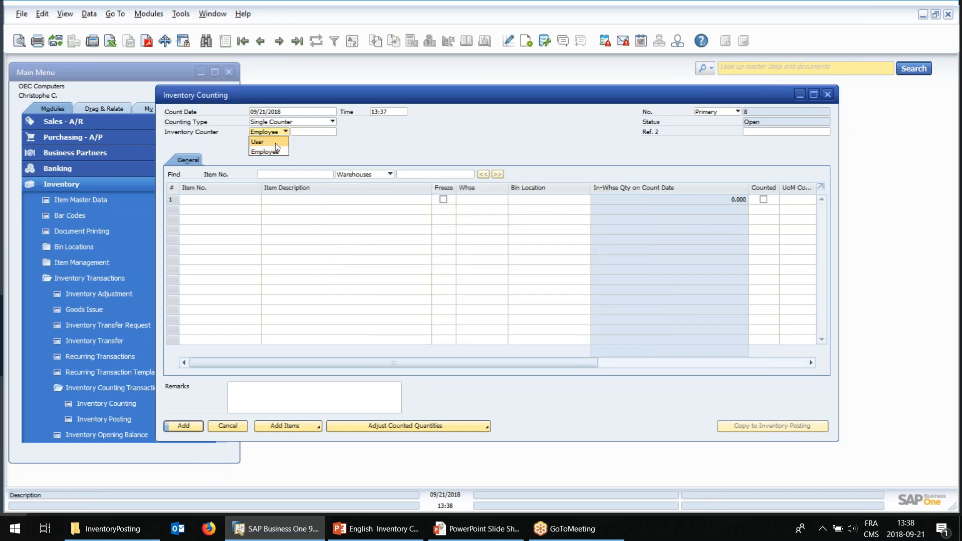
click(278, 143)
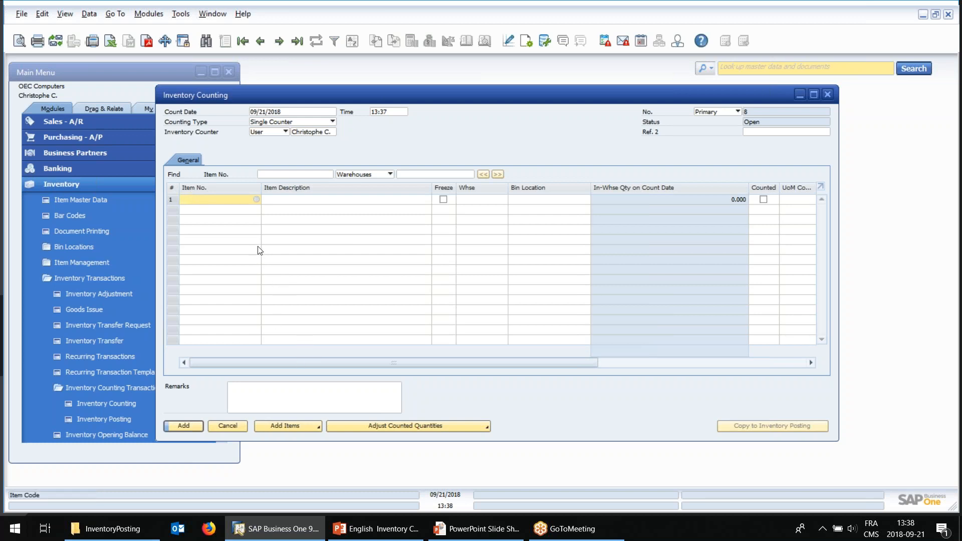
Step: Set the selection criteria for adding items to the count to item codes from A00003 to C00006
click(314, 429)
click(294, 439)
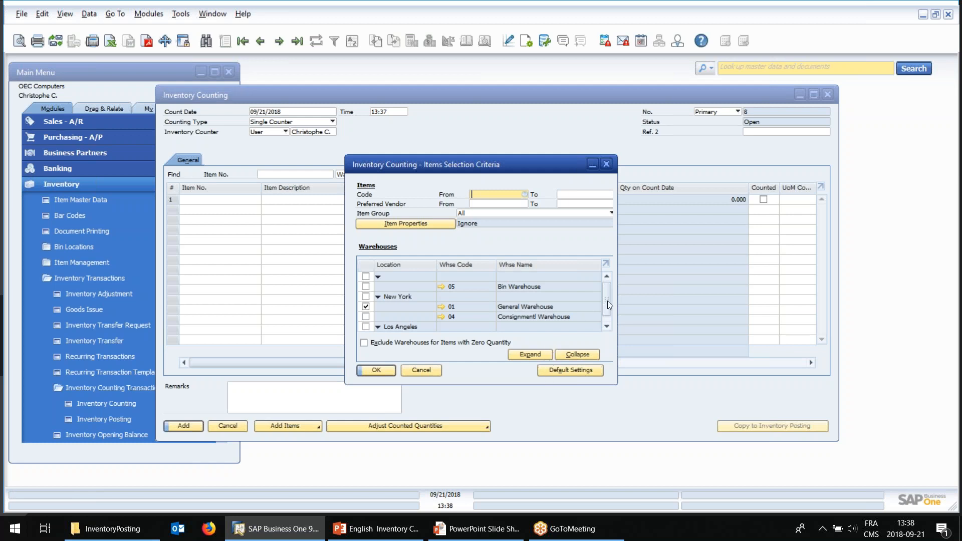
drag(607, 301, 609, 309)
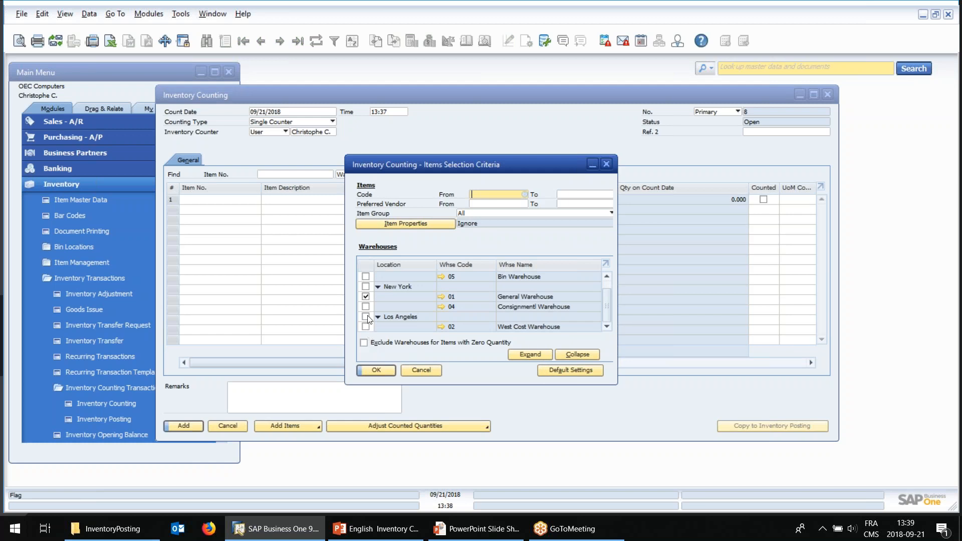
key(Tab)
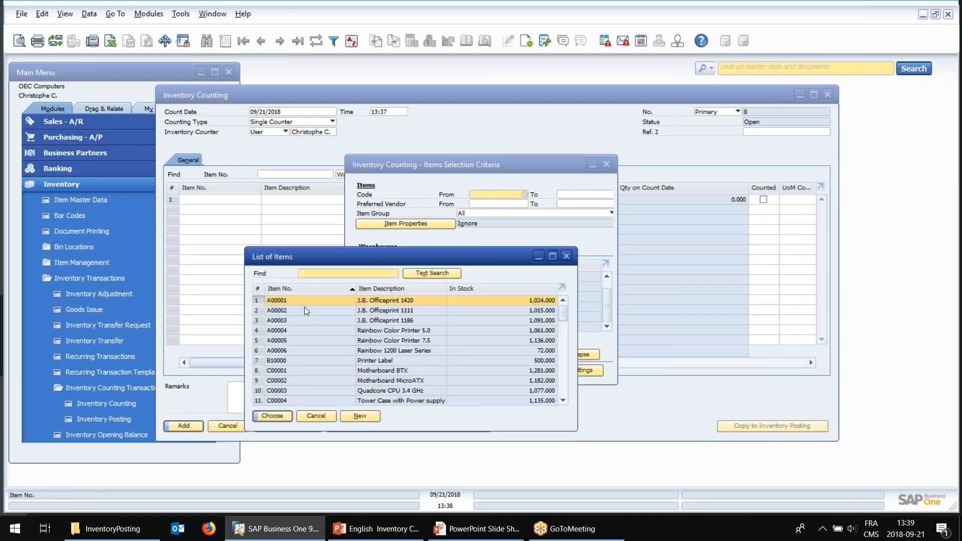
click(286, 320)
double_click(294, 320)
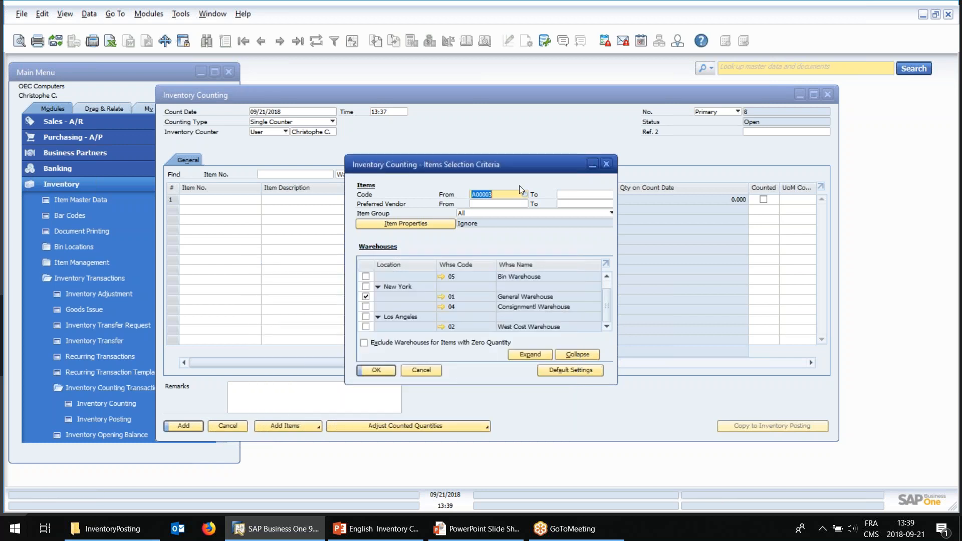
click(583, 196)
key(Tab)
scroll(446, 320, down, 2)
double_click(314, 398)
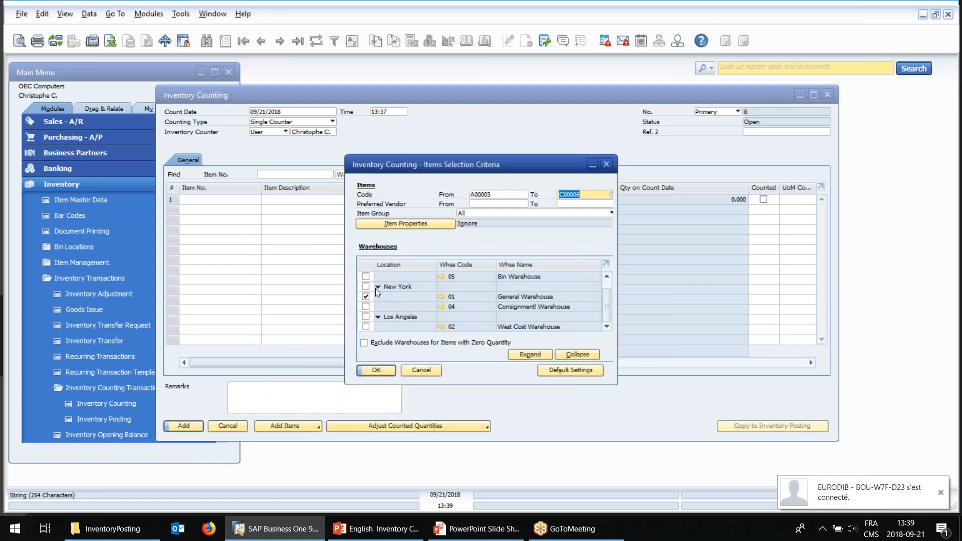
Step: Include the Los Angeles West Cost Warehouse (02) and add the matching items to the count, with the counting window maximized
click(366, 326)
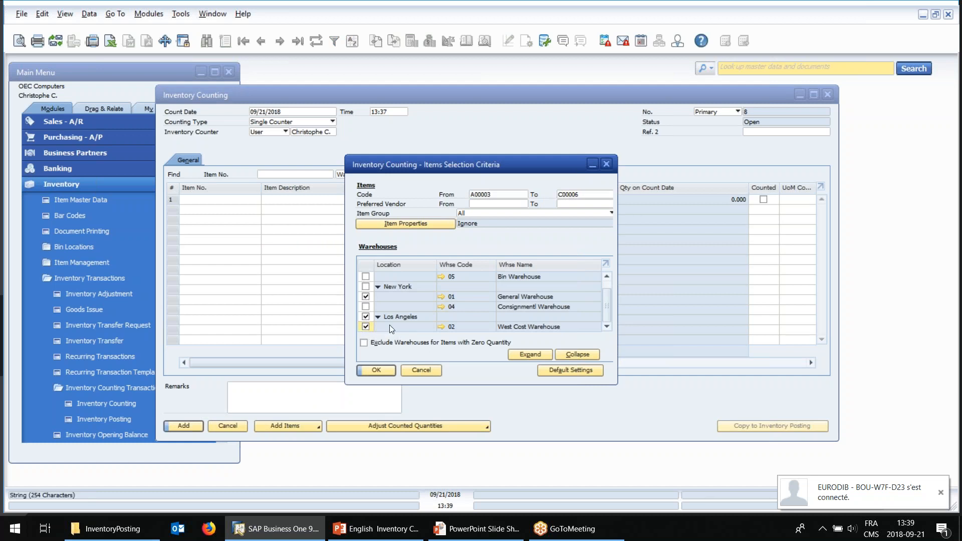
click(376, 370)
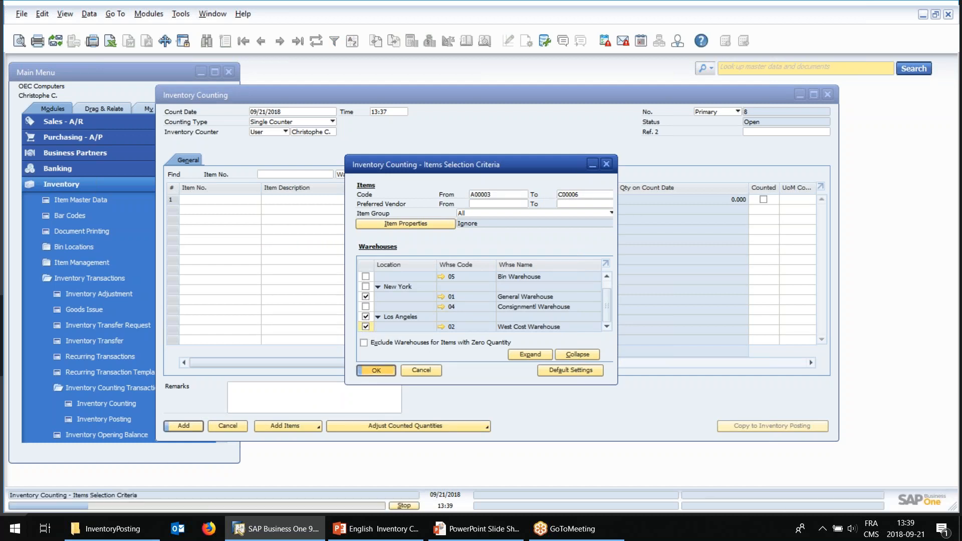
click(812, 95)
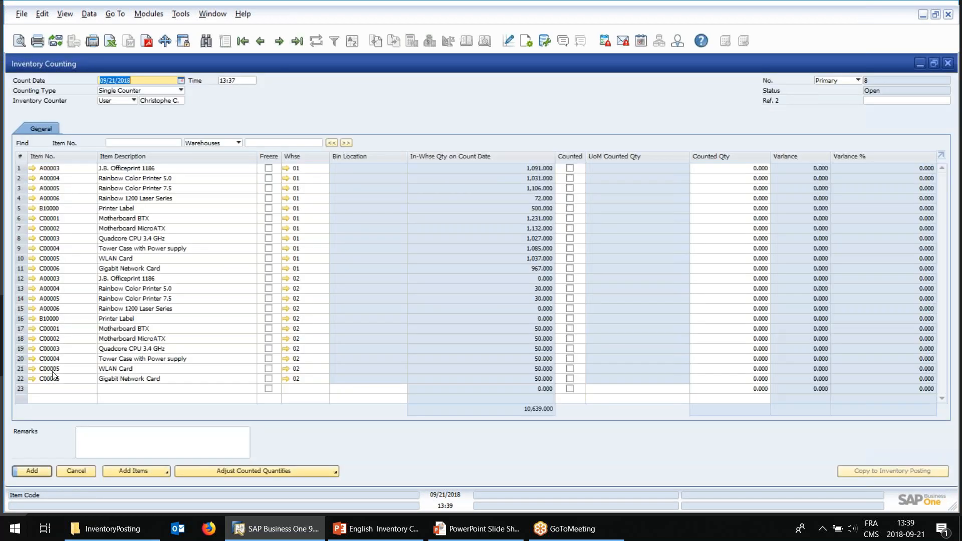
click(125, 178)
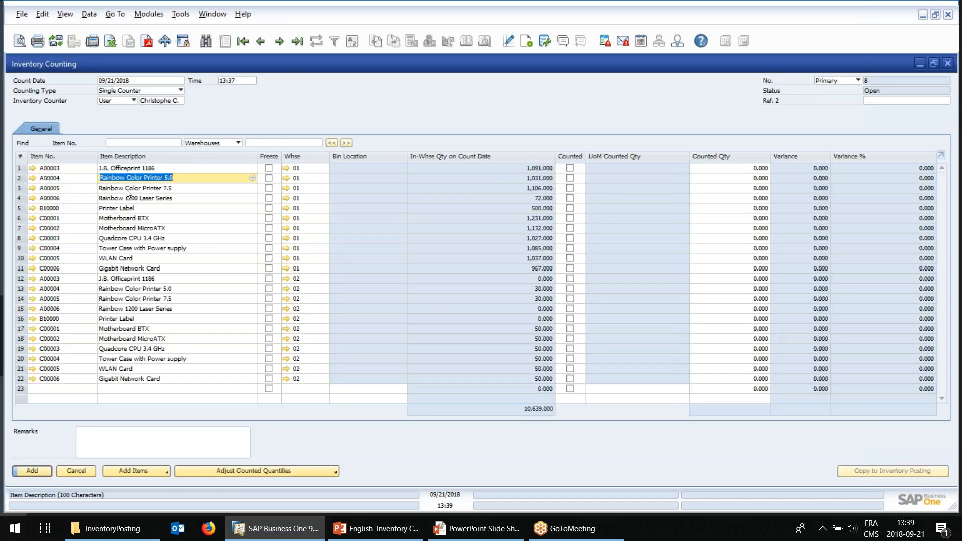
Step: Freeze all listed items in warehouses 01 and 02, add the inventory counting document, and reopen the saved count
click(126, 189)
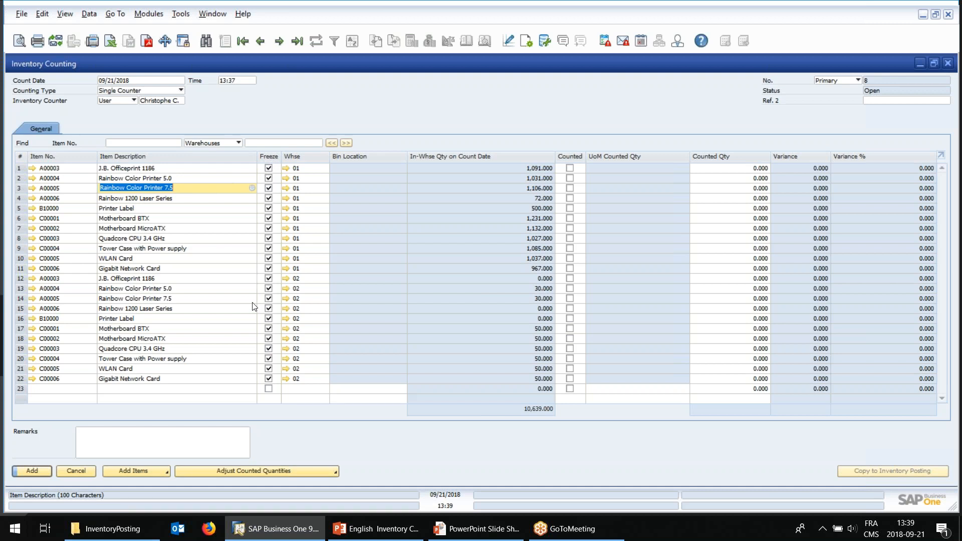
click(44, 472)
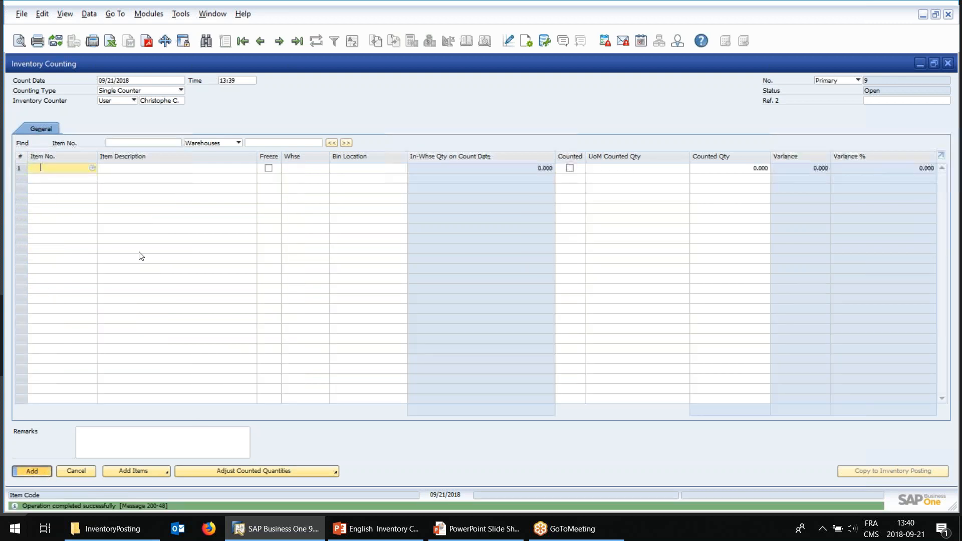
click(264, 45)
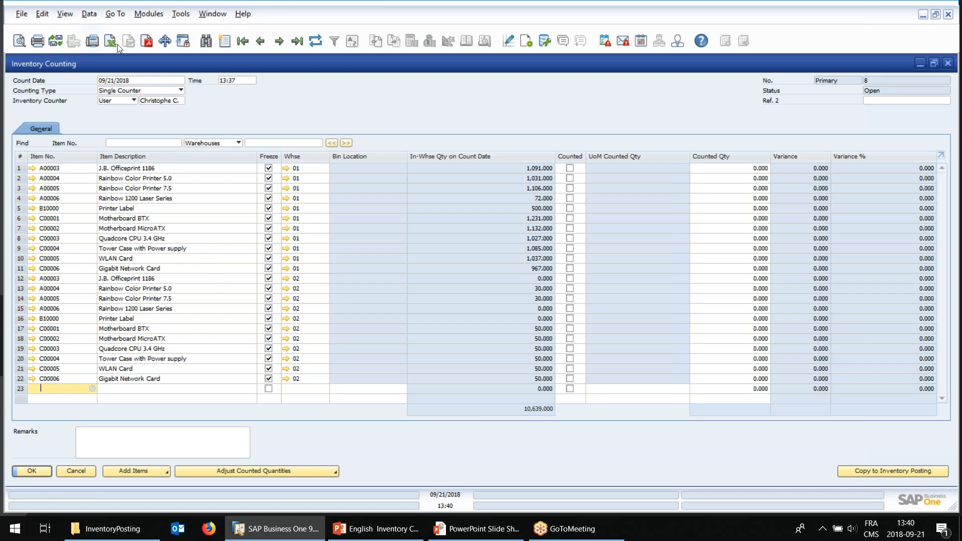
Step: Export the count list to PDF with the in-warehouse quantity hidden, review its item and warehouse lines, and close it
click(152, 42)
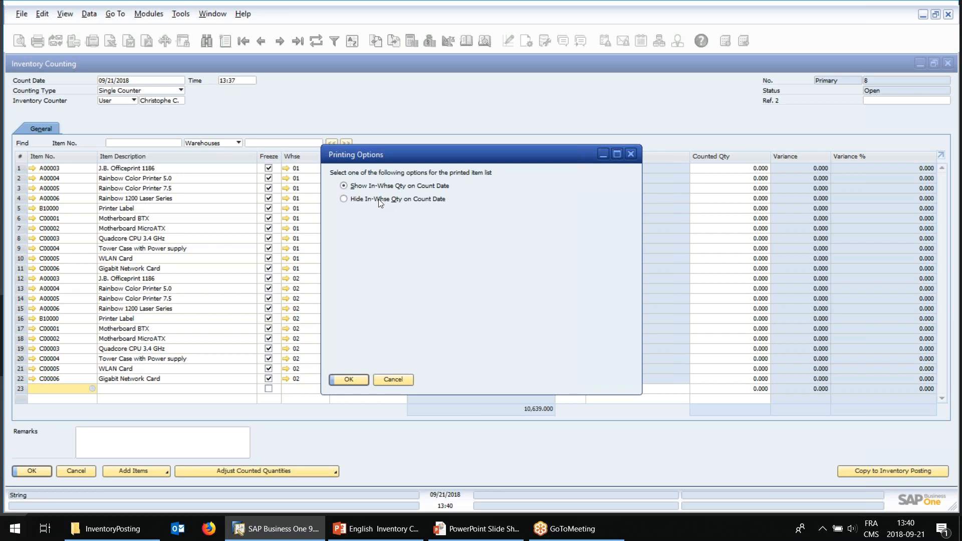
click(356, 379)
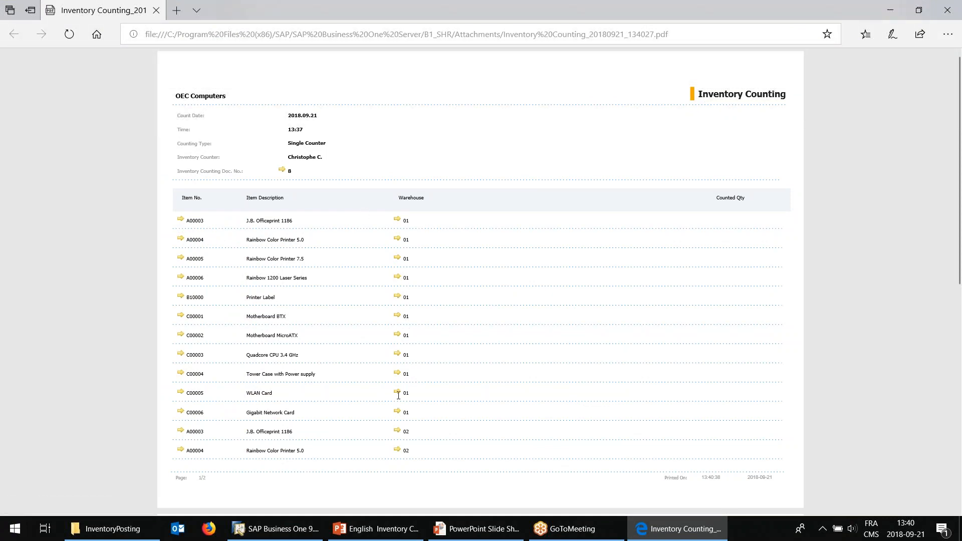
double_click(190, 221)
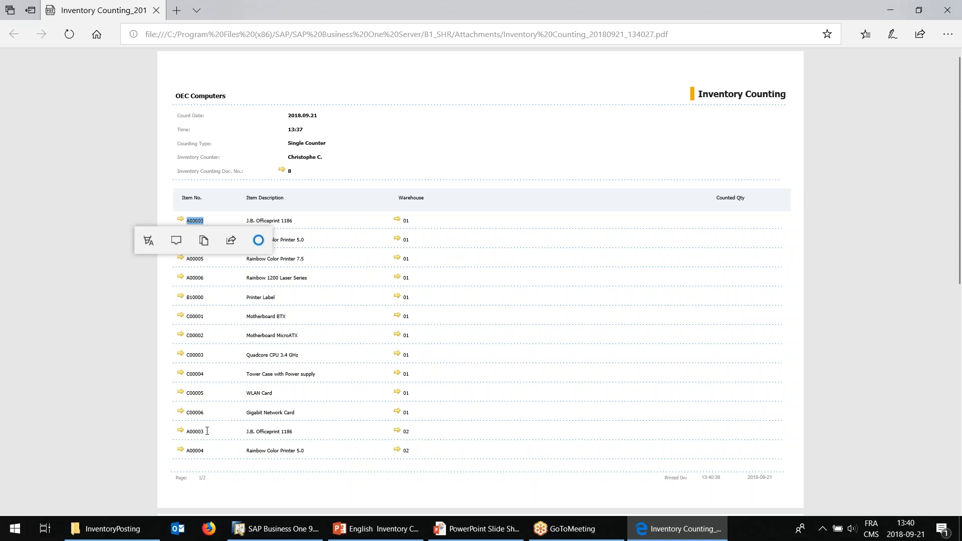
double_click(190, 432)
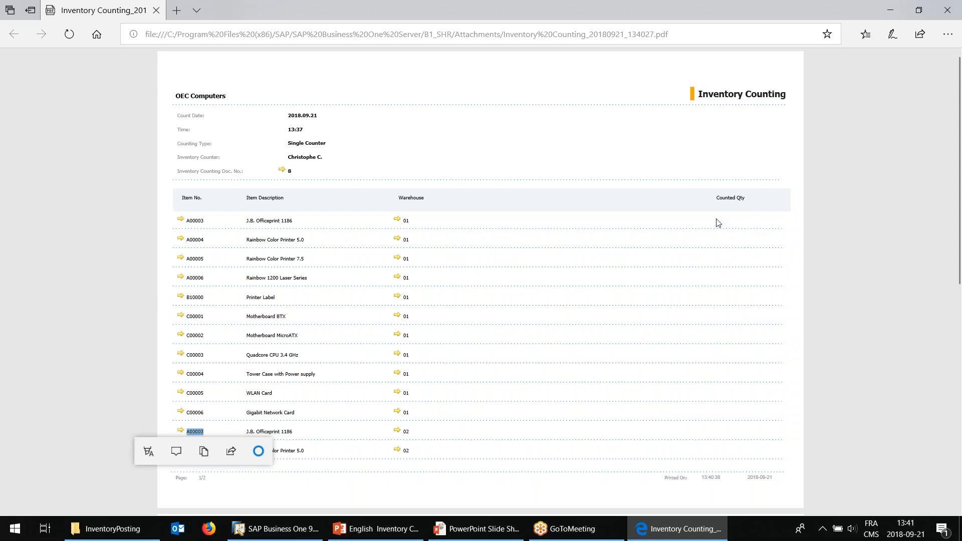
click(155, 10)
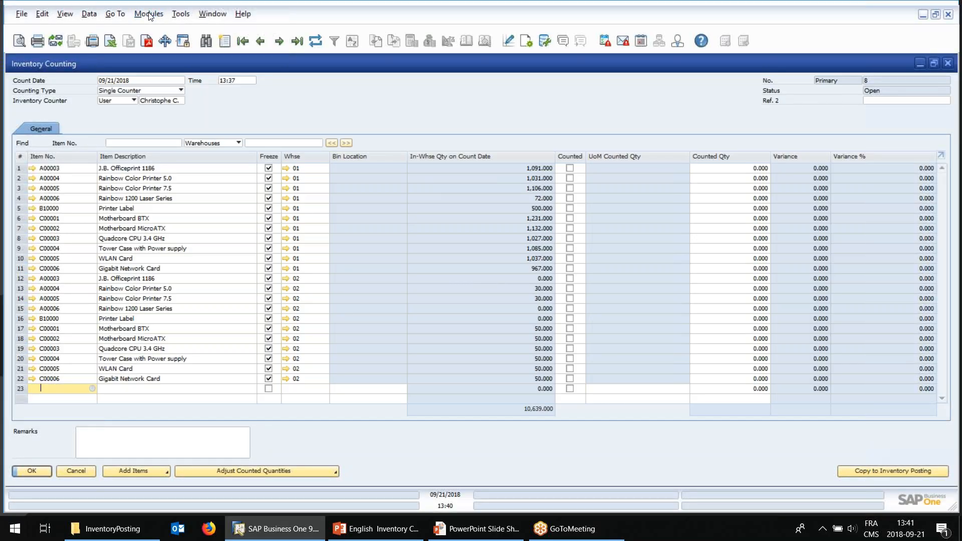
Step: Enter counted quantities of 1050 for item A00003 and 1030 for item A00004 in warehouse 01
click(742, 168)
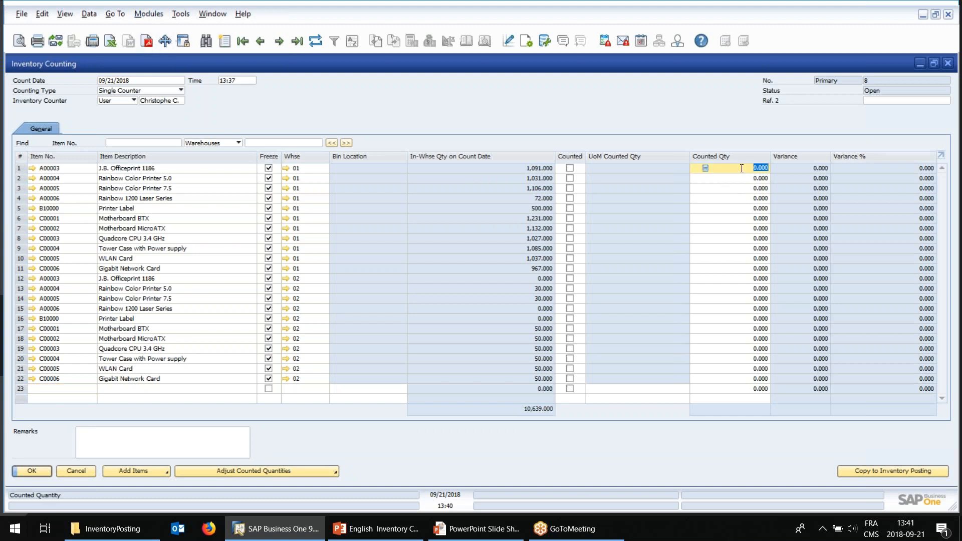
text(1050)
key(Down)
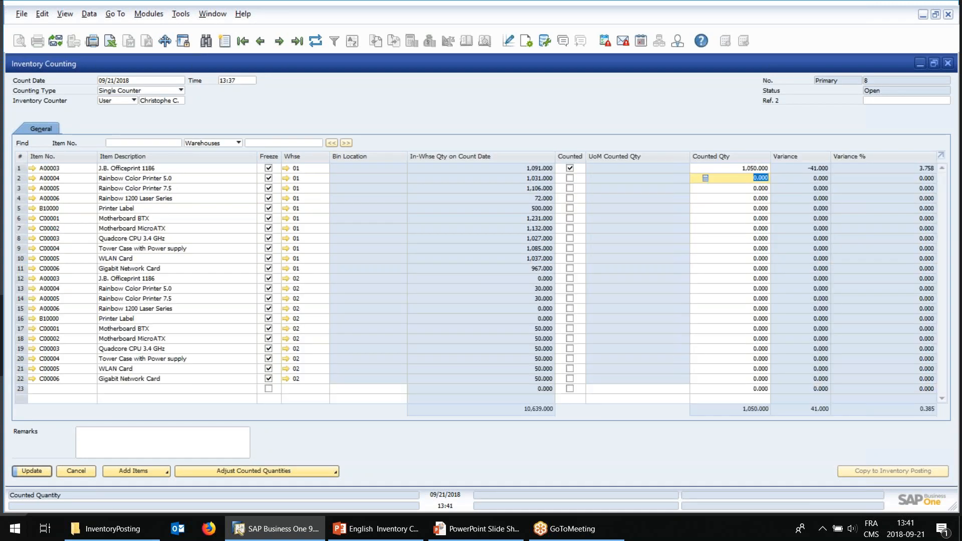
text(1030)
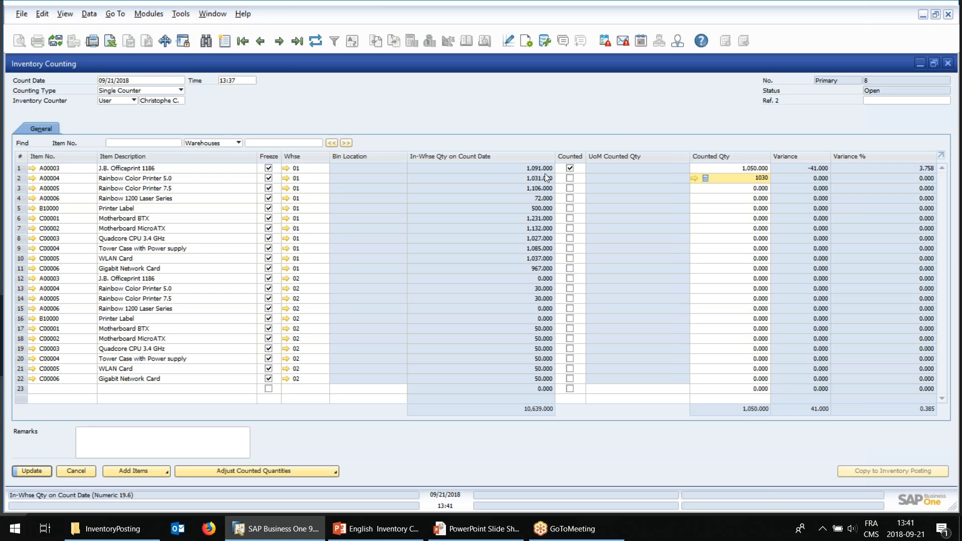
key(Tab)
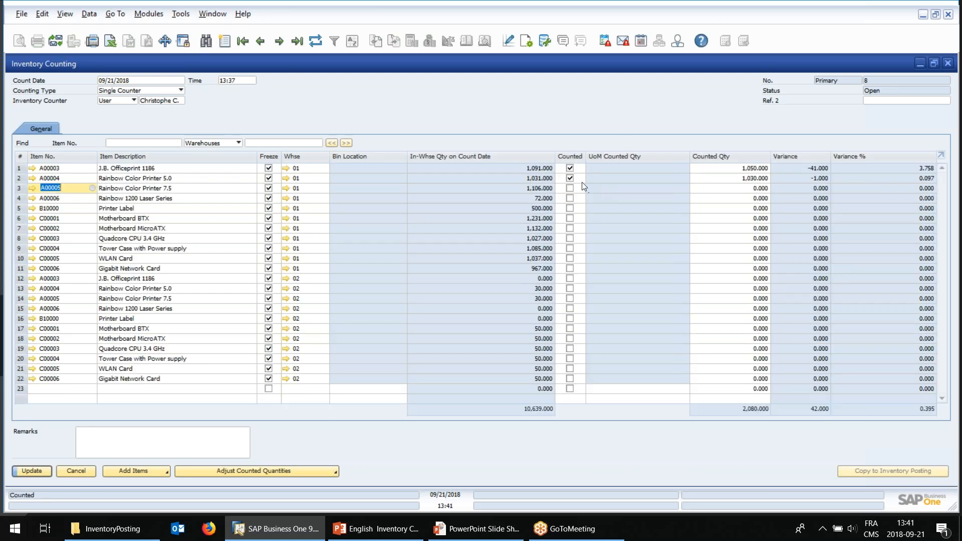
Step: Enter a counted quantity of 10 for item A00005 in warehouse 01
click(747, 179)
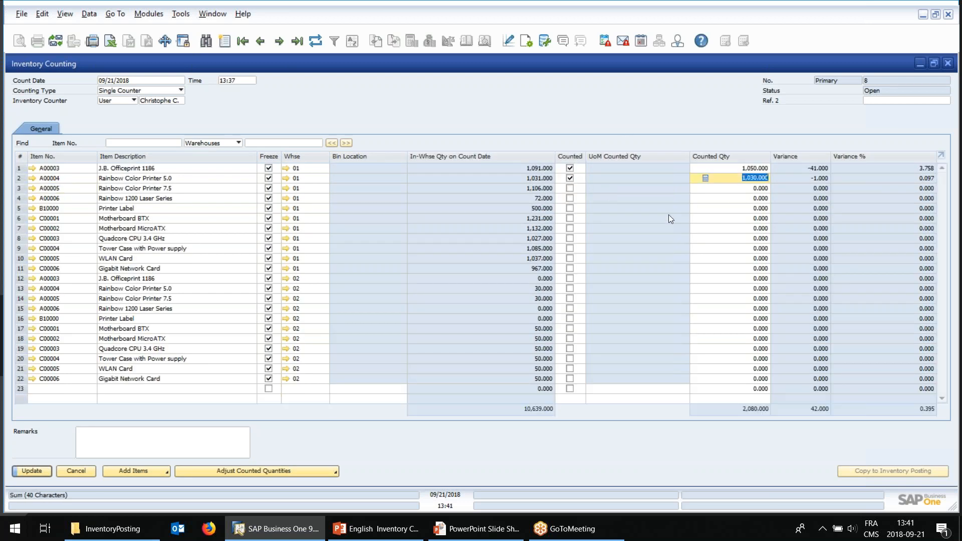
click(740, 188)
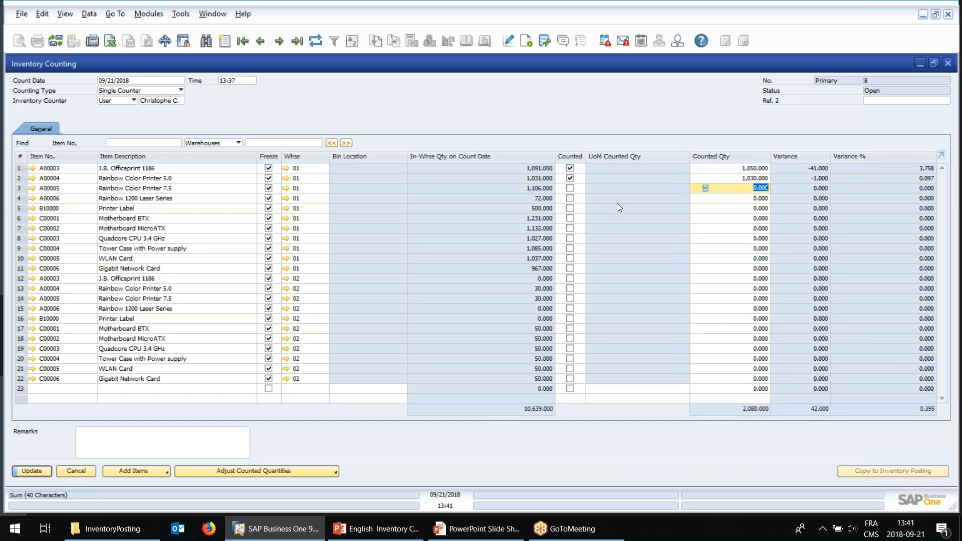
click(571, 190)
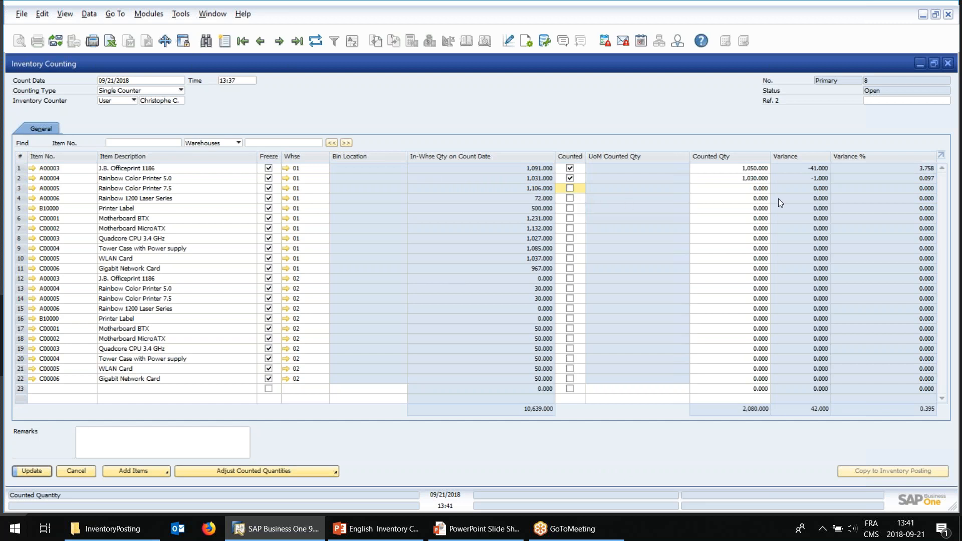
click(759, 189)
text(10)
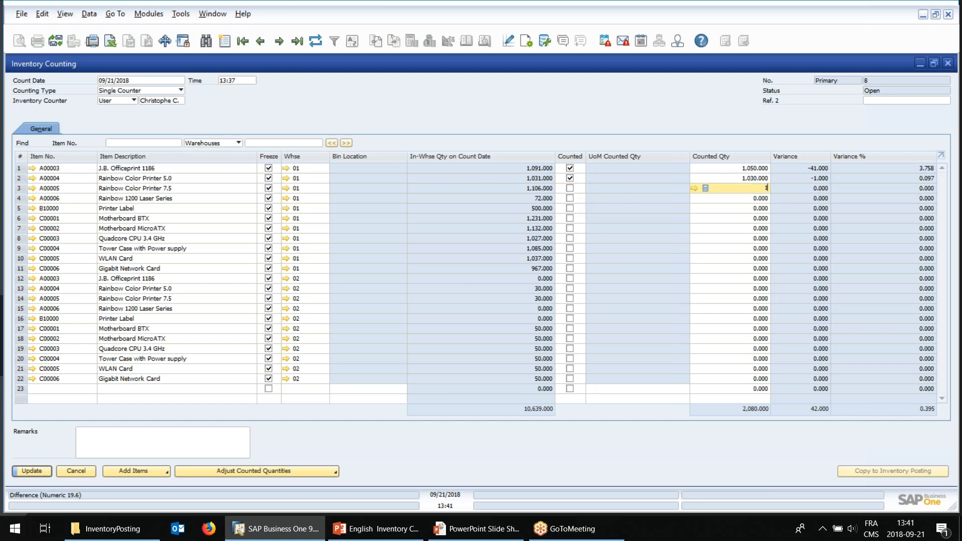
key(Tab)
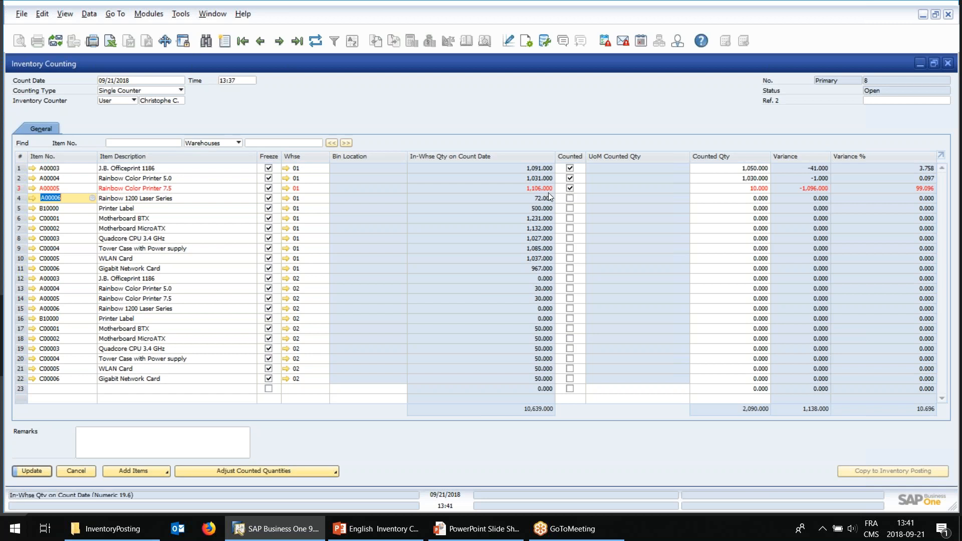
Step: Start importing items from Excel into the count and clear the Batch Number field mapped to file column D
click(157, 474)
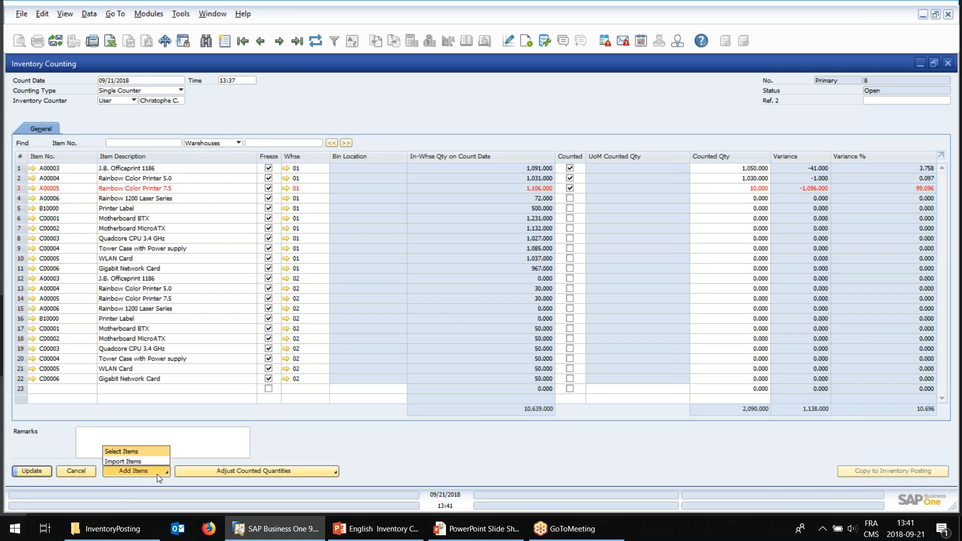
click(132, 461)
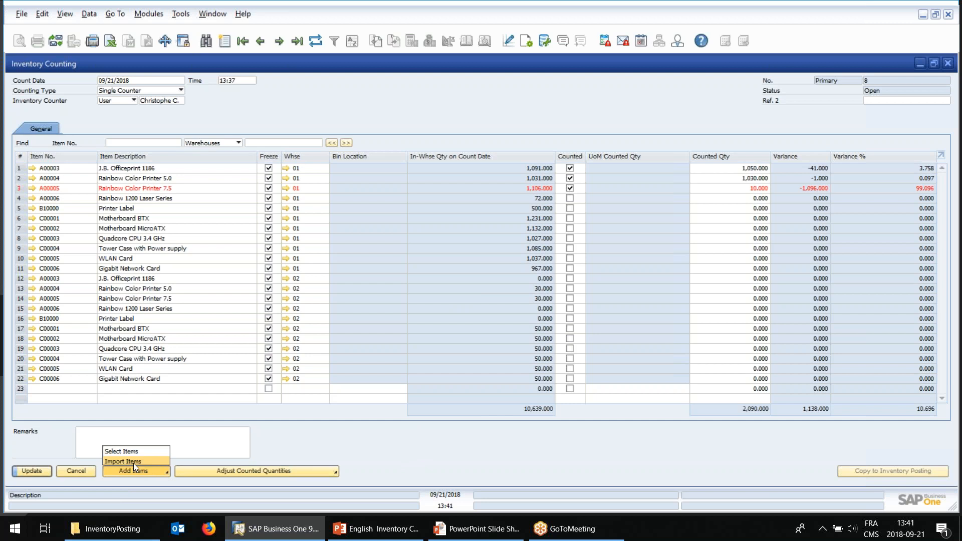
drag(511, 181, 377, 145)
click(350, 245)
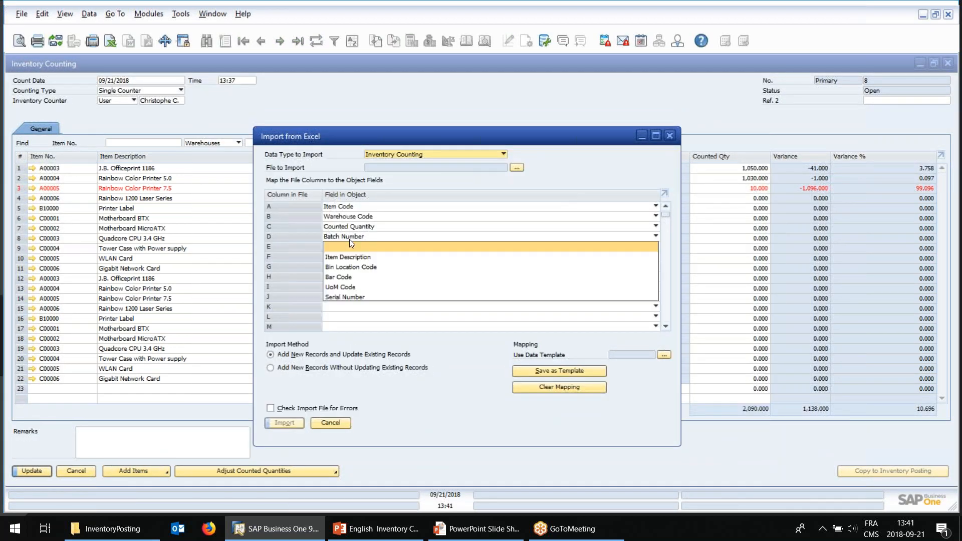
click(350, 246)
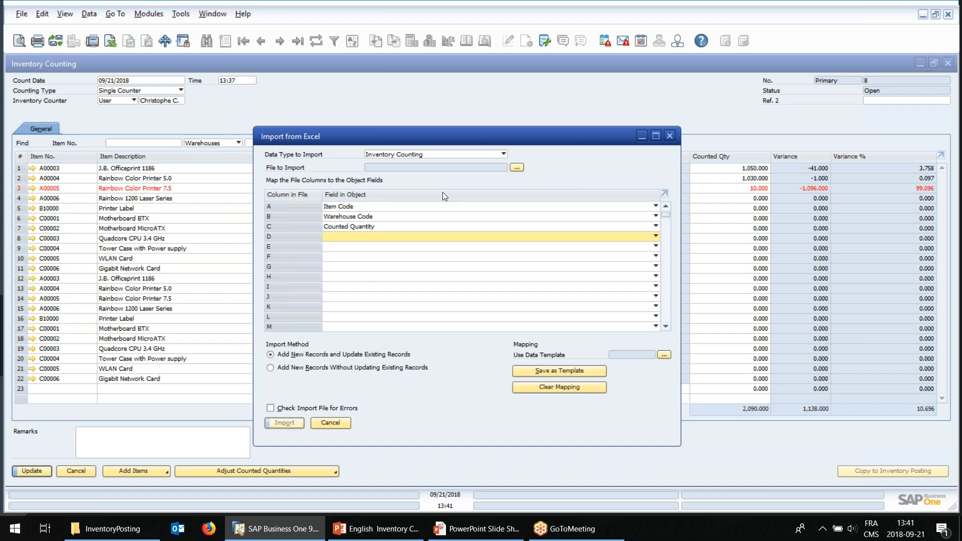
Step: Open the InvCounting Excel workbook from the InventoryPosting folder and compare its columns with the import field mapping
click(113, 529)
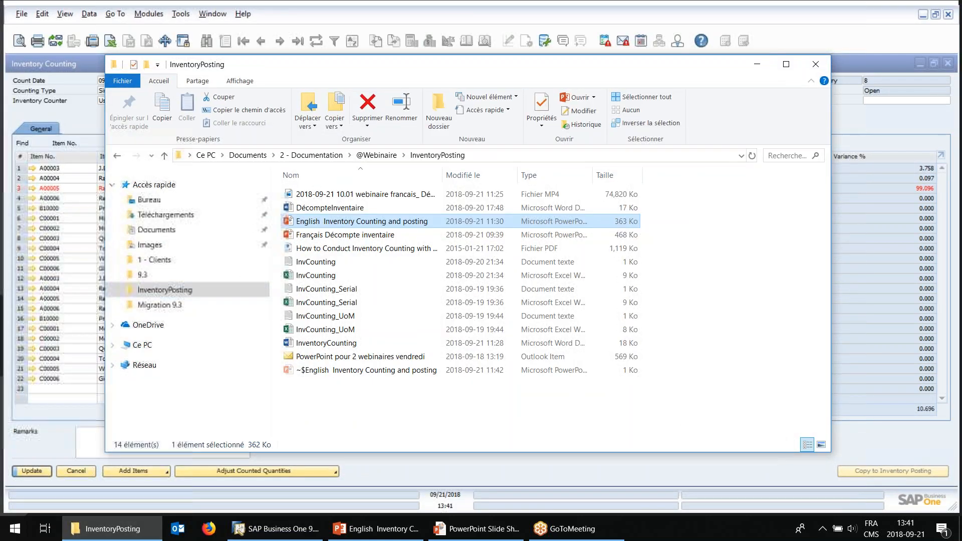
double_click(309, 276)
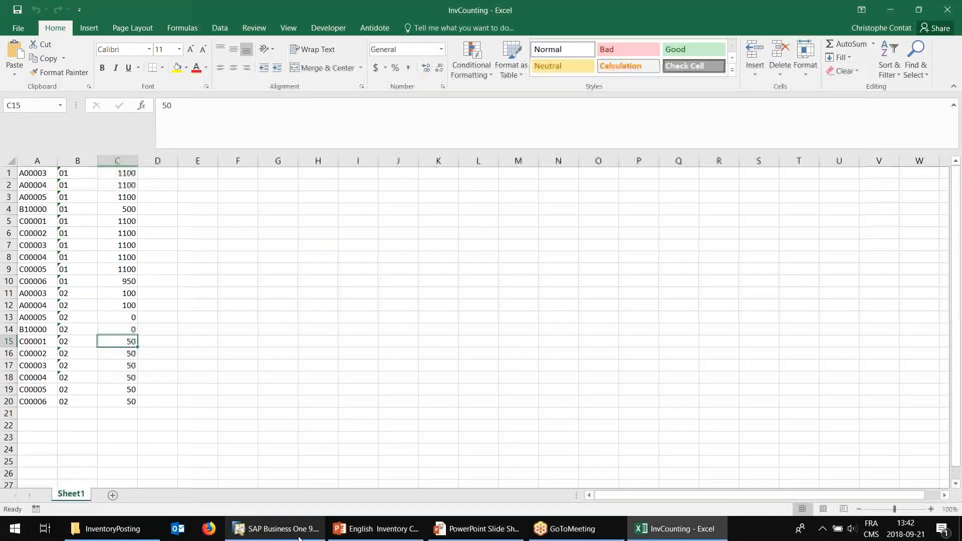
click(301, 528)
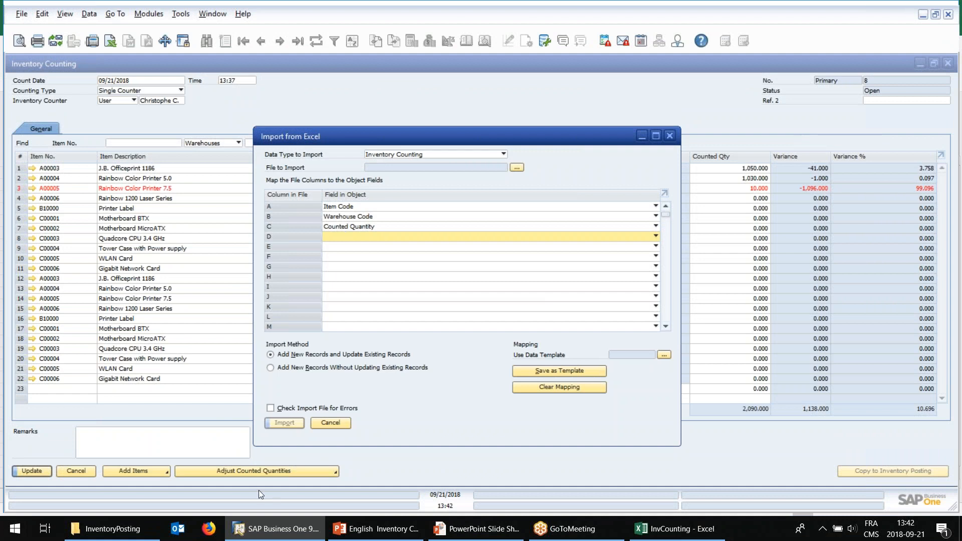
click(677, 528)
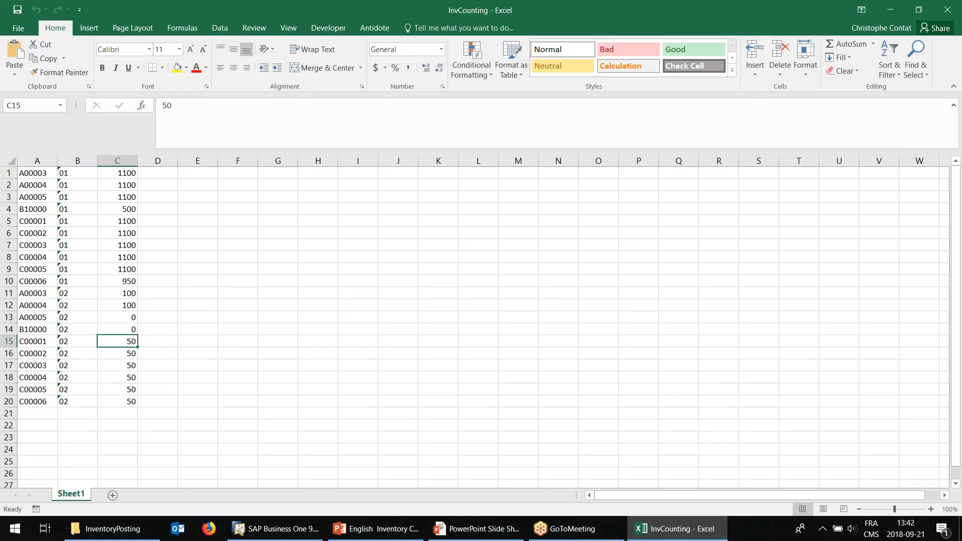
Step: Examine the workbook's item codes, warehouse codes and counted quantities, including the zero-quantity rows for warehouse 02, and close it
drag(29, 176, 45, 294)
drag(82, 186, 75, 272)
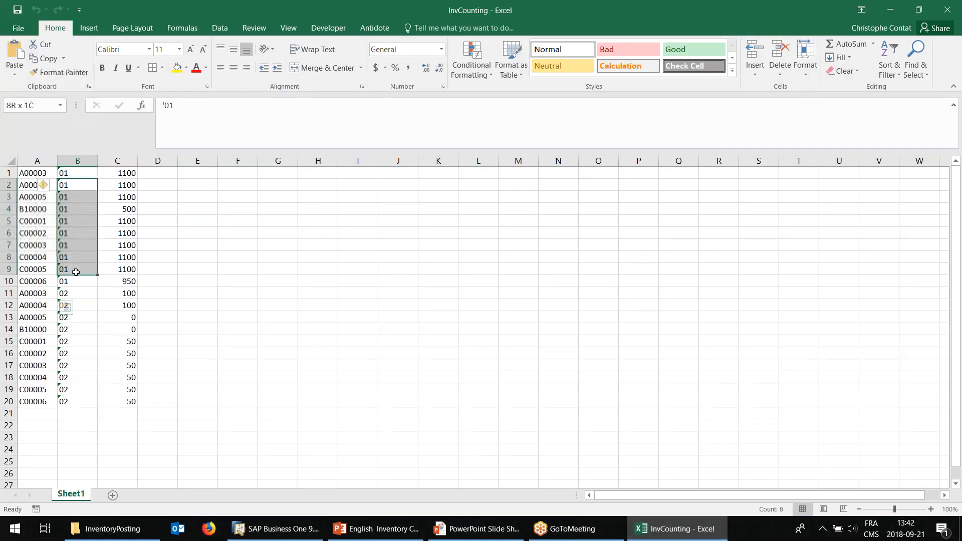
drag(119, 185, 124, 234)
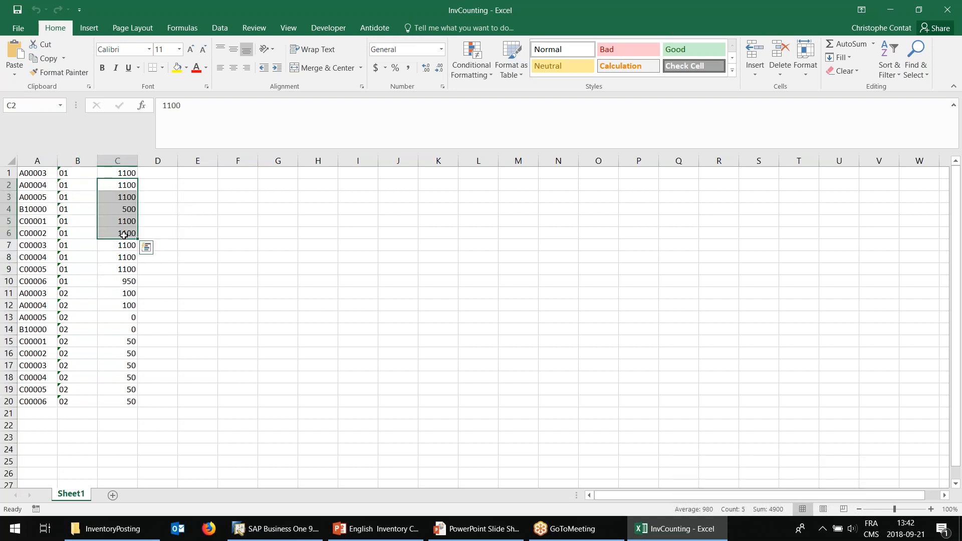
drag(121, 319, 124, 327)
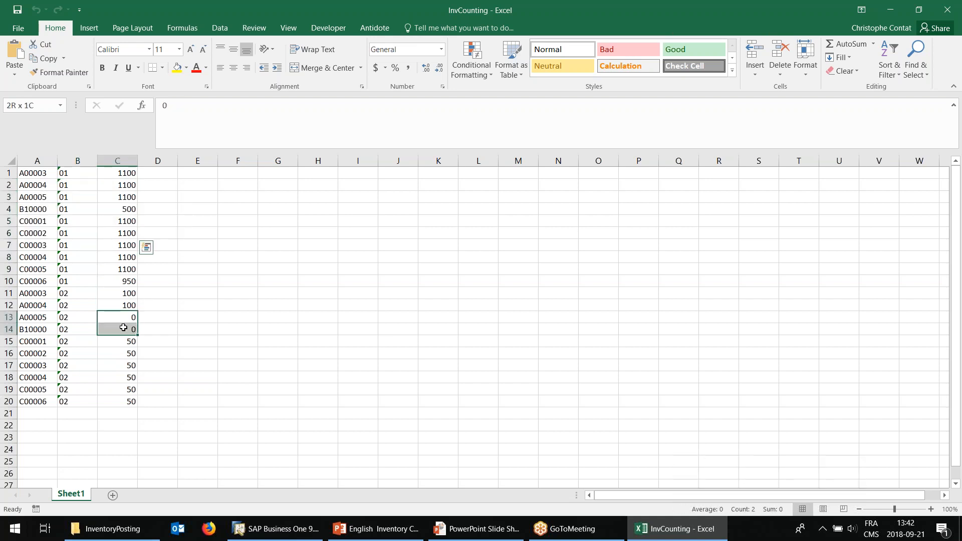
click(38, 321)
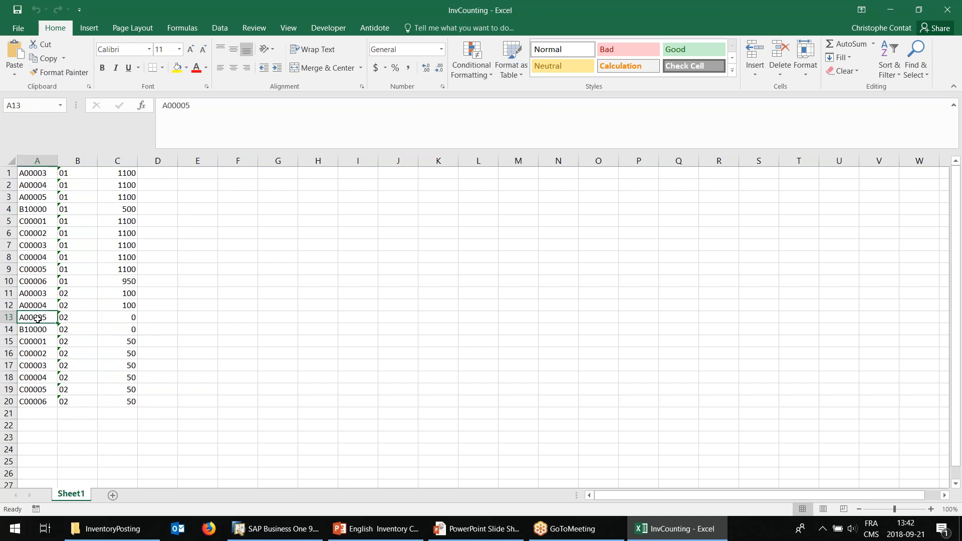
click(129, 319)
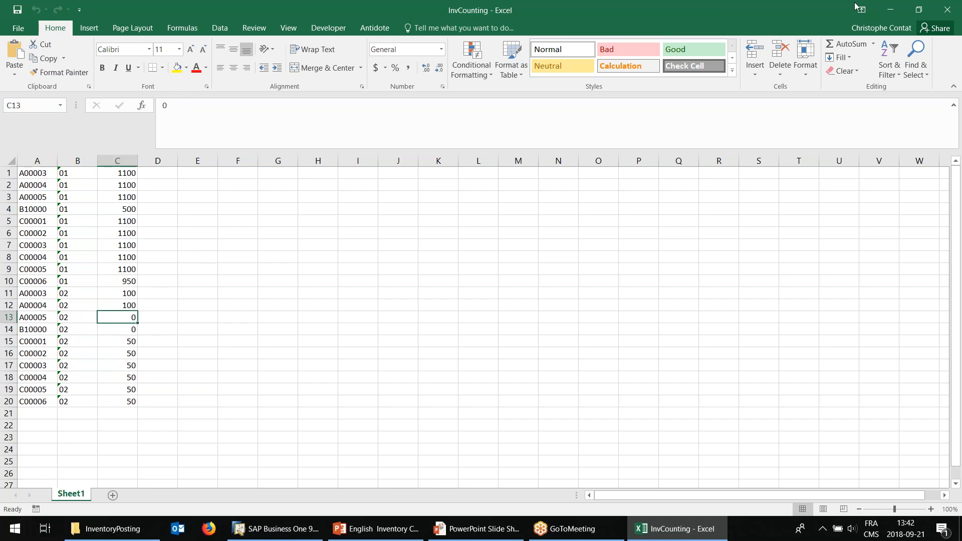
click(951, 12)
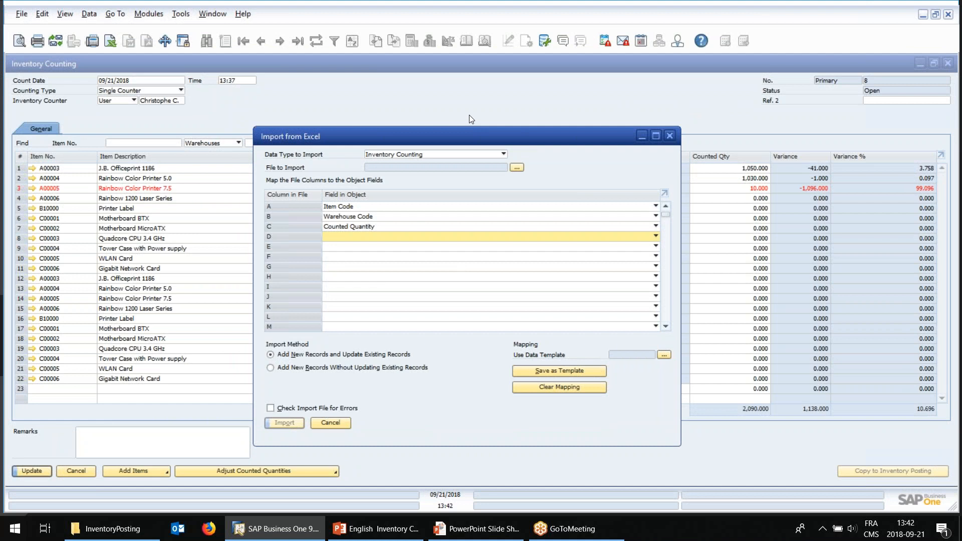
Step: Import the counted quantities from InvCounting.txt in the InventoryPosting folder, with the import file checked for errors
click(517, 168)
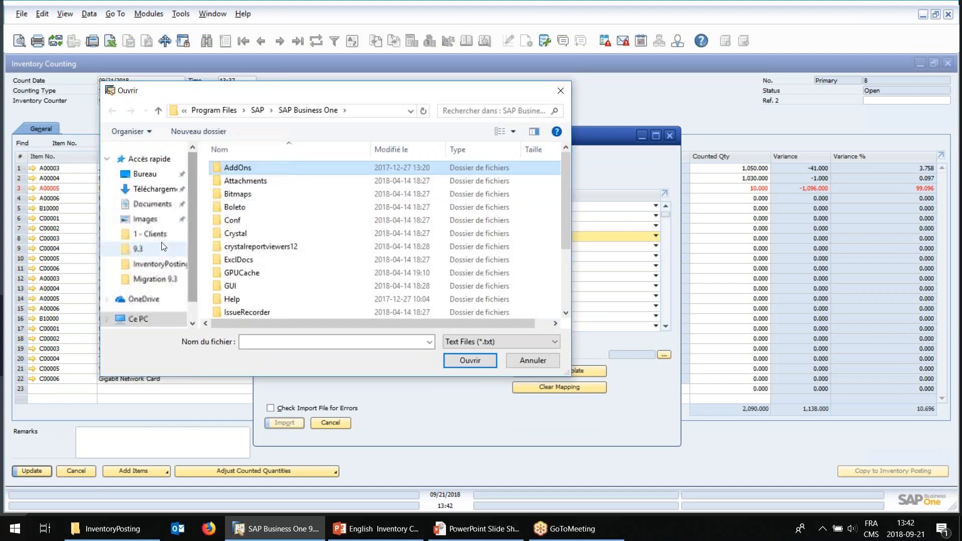
click(156, 264)
click(250, 168)
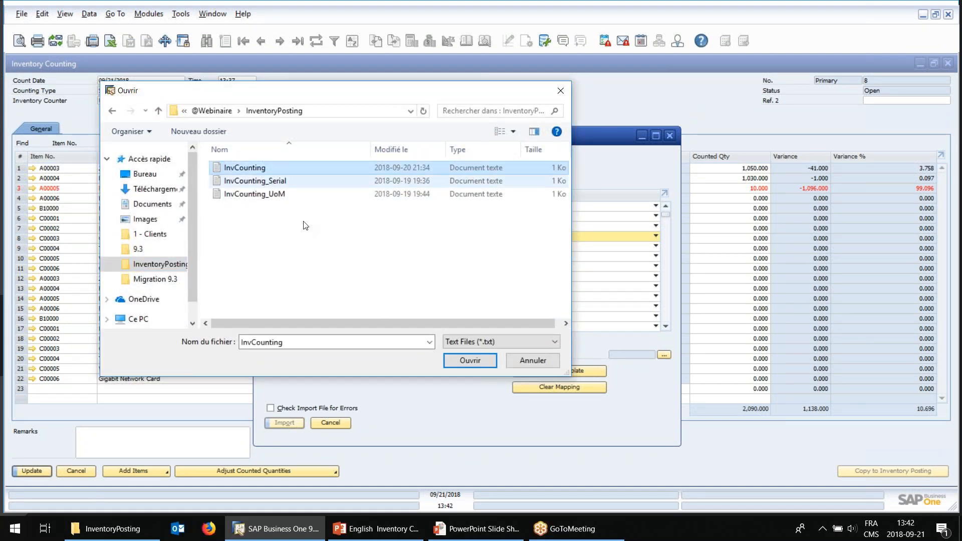
click(468, 360)
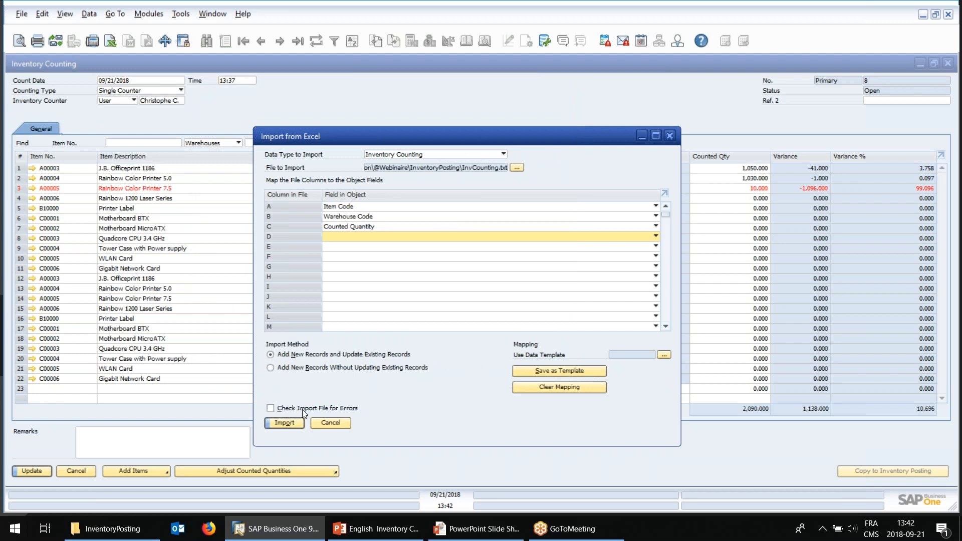
click(285, 423)
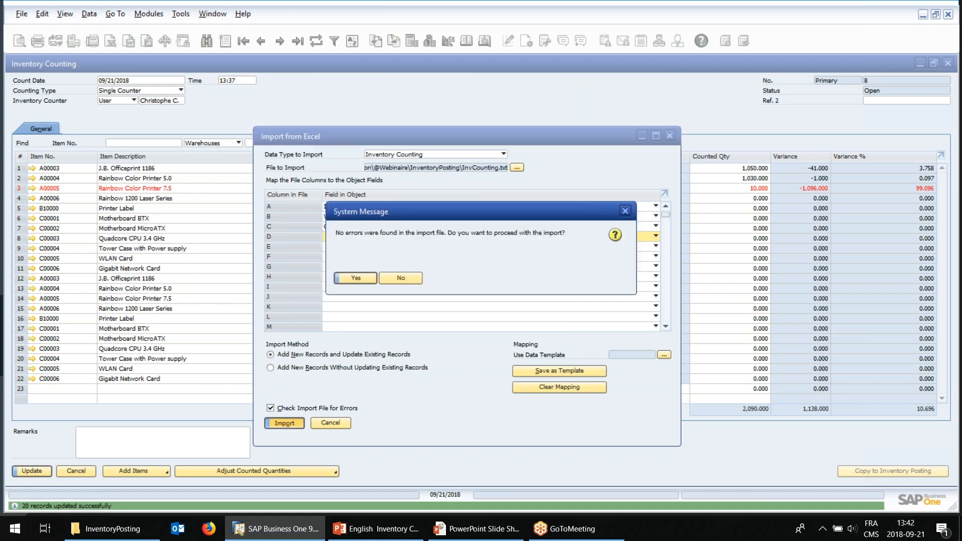
click(357, 278)
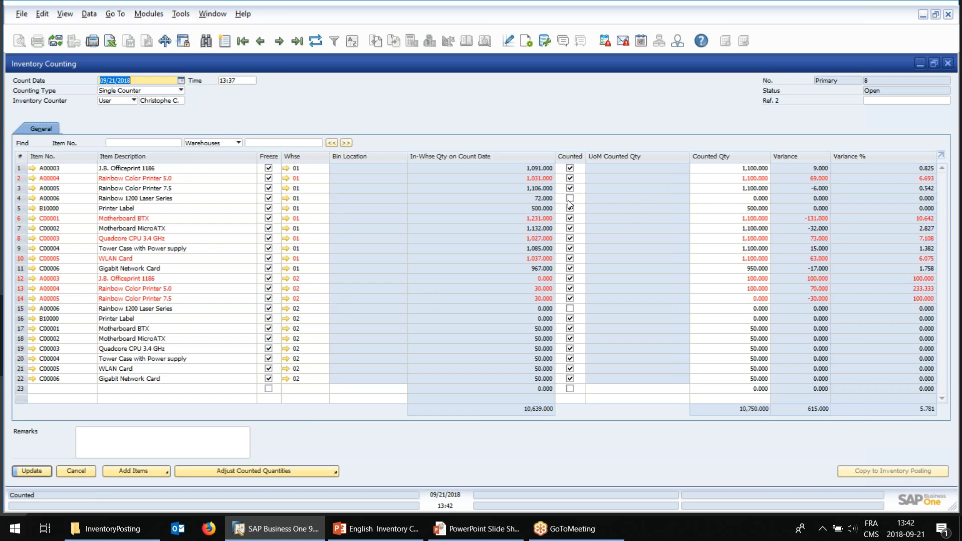
Step: Locate the two uncounted A00006 rows and check in the item's master data how it is managed by serial or batch numbers
click(94, 199)
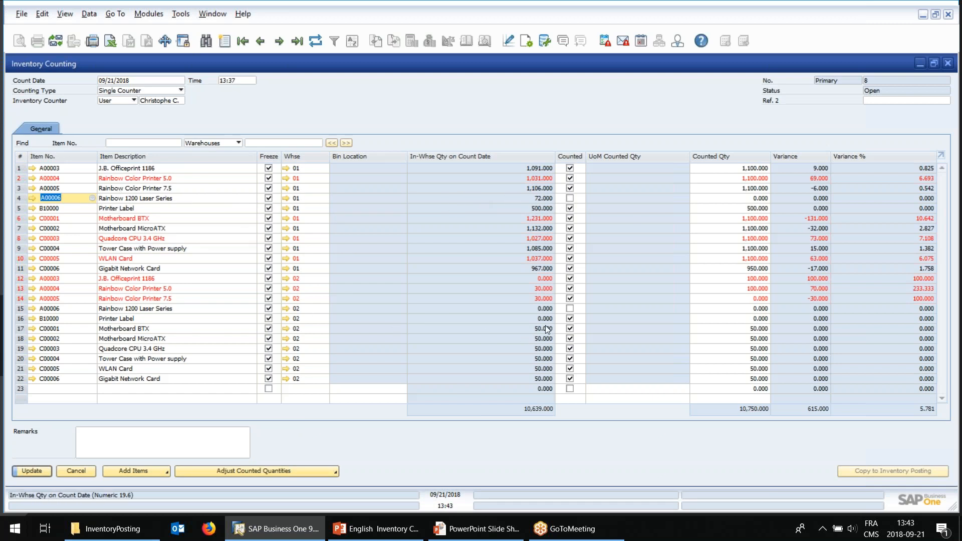
click(189, 309)
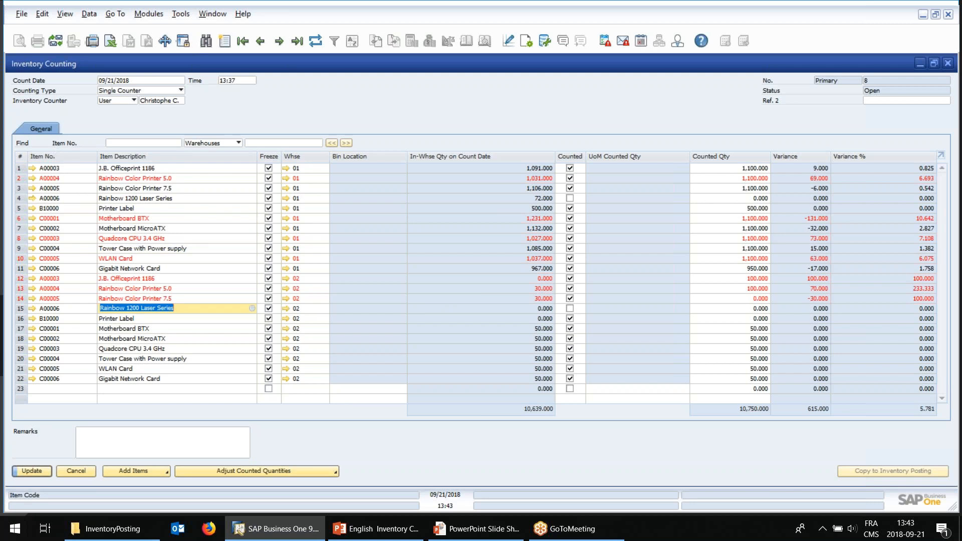
click(32, 199)
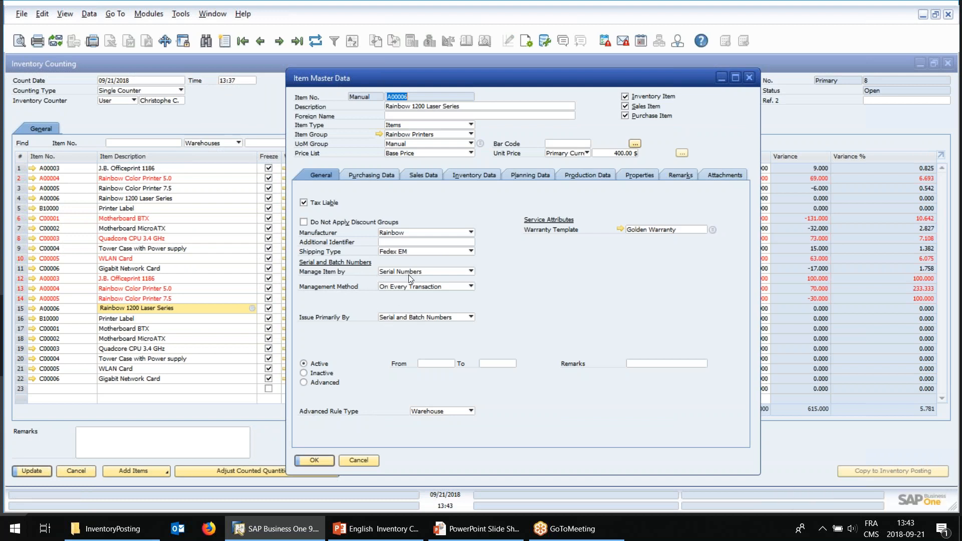
click(357, 461)
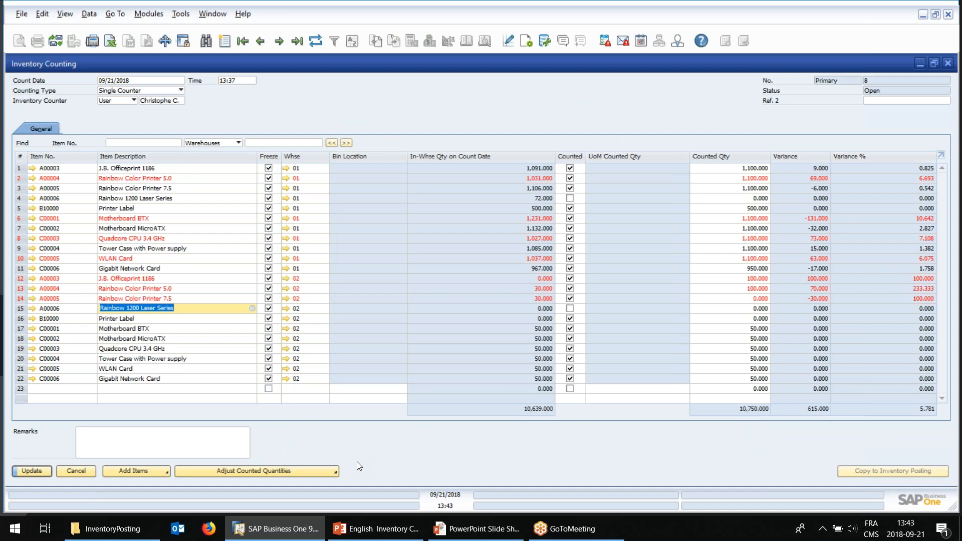
Step: Open the InvCounting_Serial Excel workbook from the InventoryPosting folder, examine its serial number column, and close it
click(134, 469)
click(113, 528)
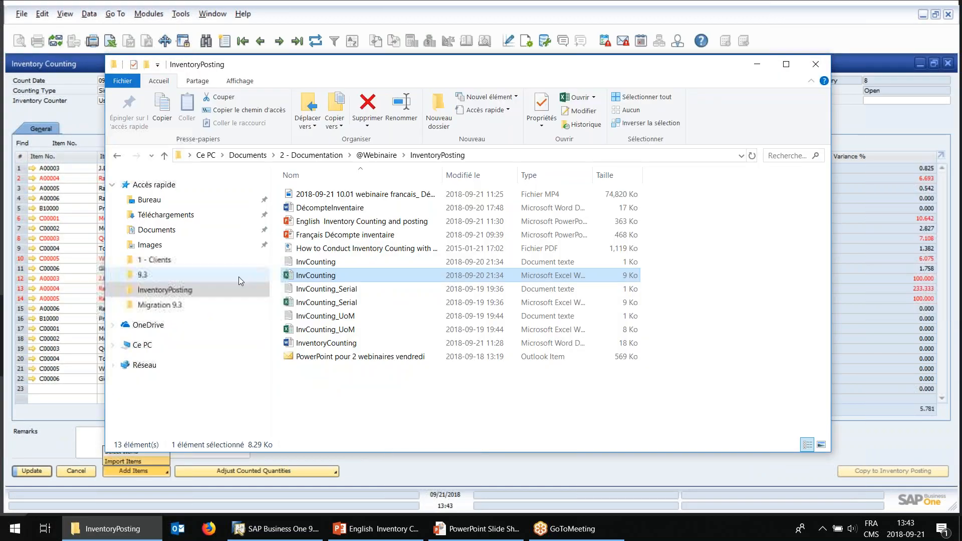
click(304, 303)
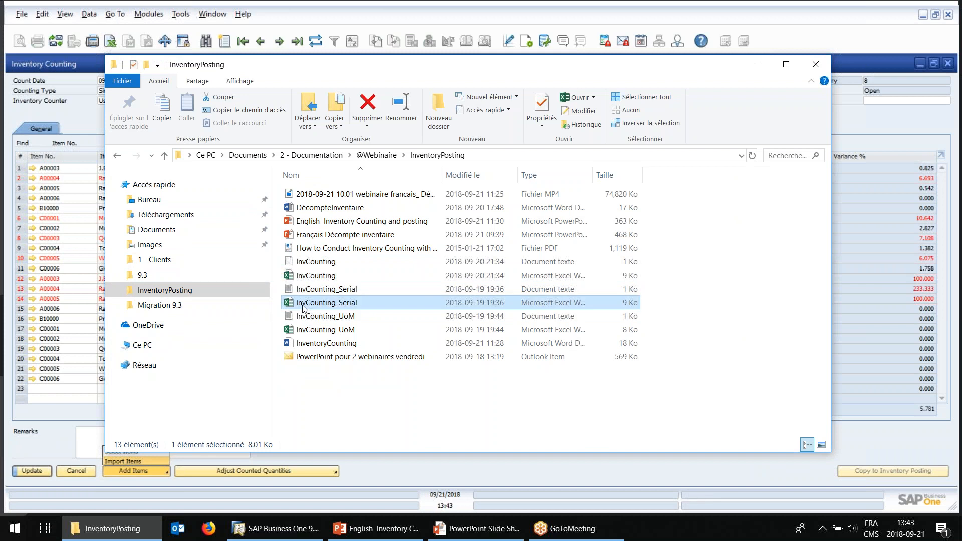
double_click(303, 305)
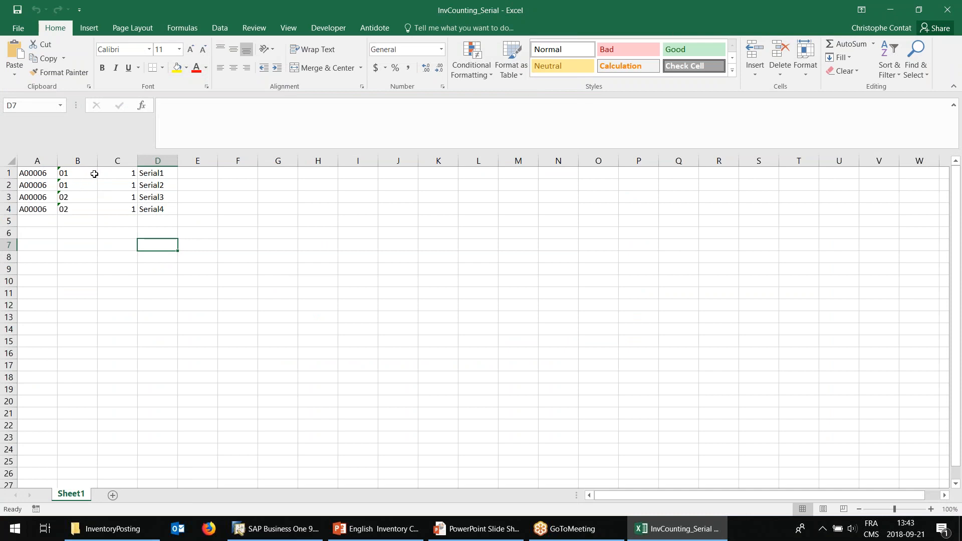
mouse_move(161, 187)
mouse_down()
mouse_move(90, 175)
mouse_move(37, 183)
mouse_move(151, 177)
mouse_move(166, 192)
mouse_up()
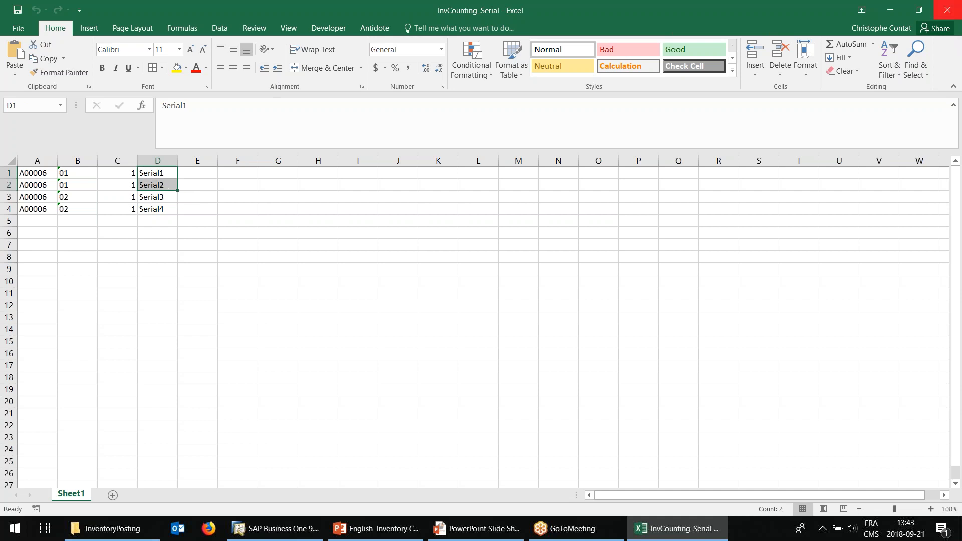
click(947, 10)
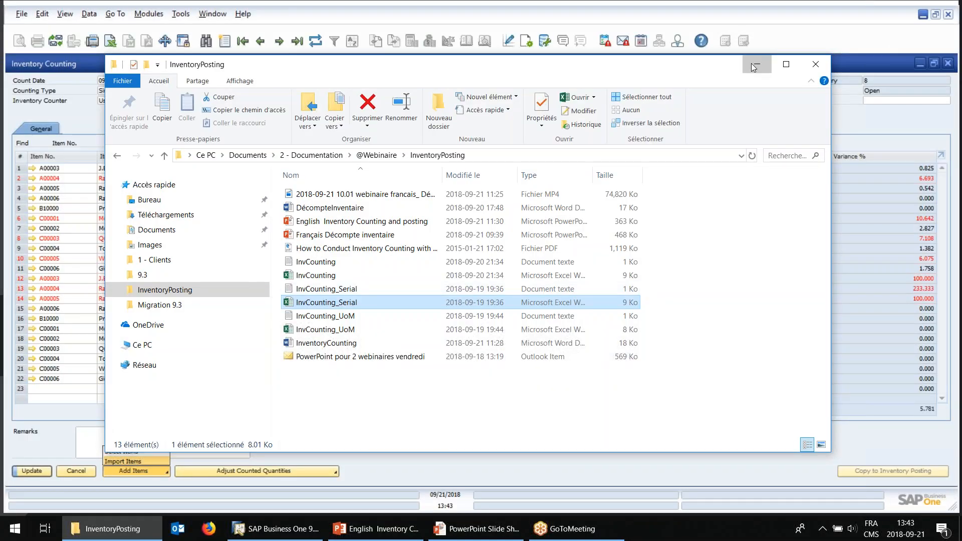
click(754, 64)
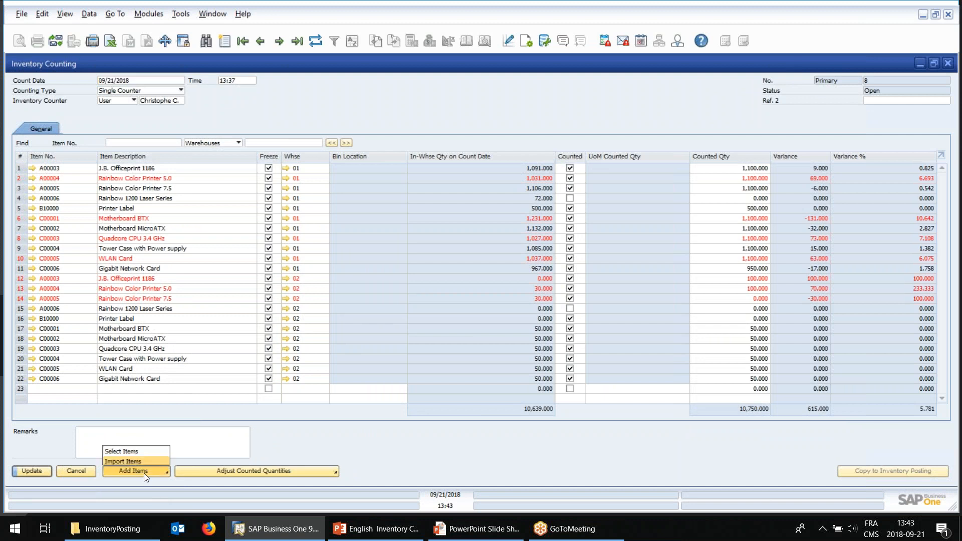
Step: Import InvCounting_Serial.txt from the InventoryPosting folder into the count, with file column D mapped to Serial Number
click(138, 462)
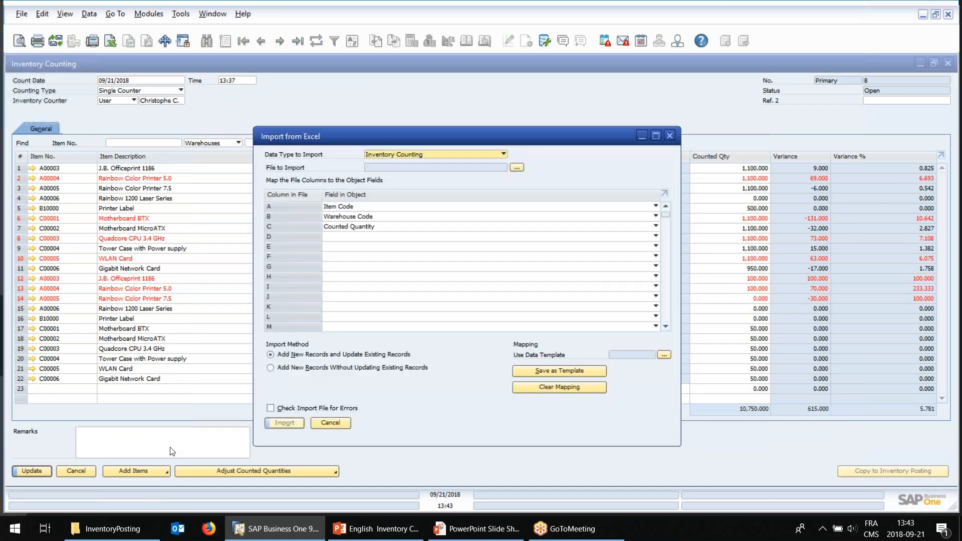
click(359, 236)
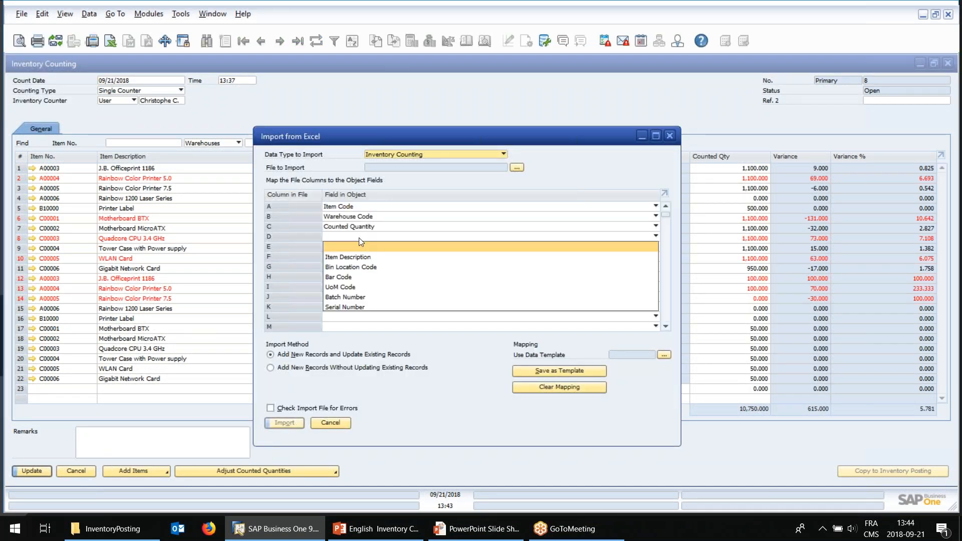
click(350, 307)
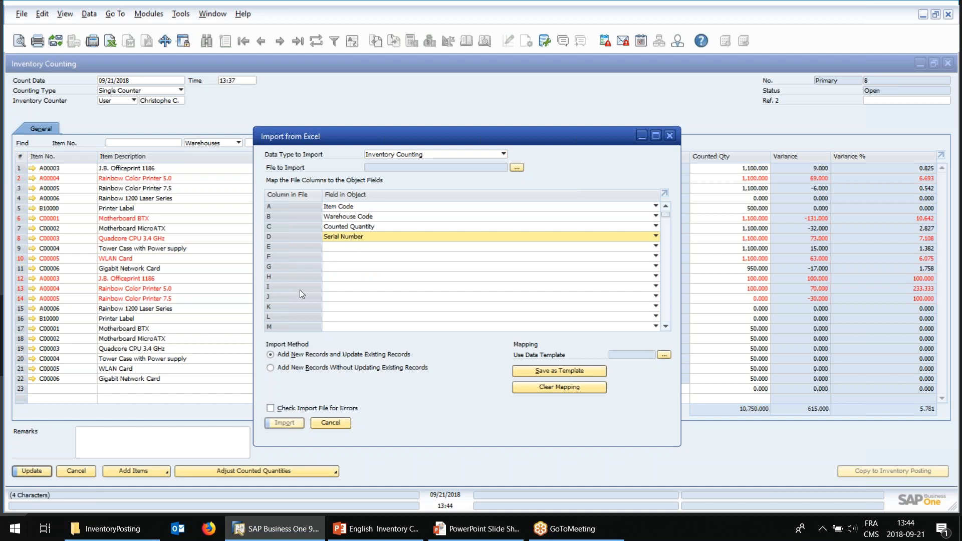
click(517, 167)
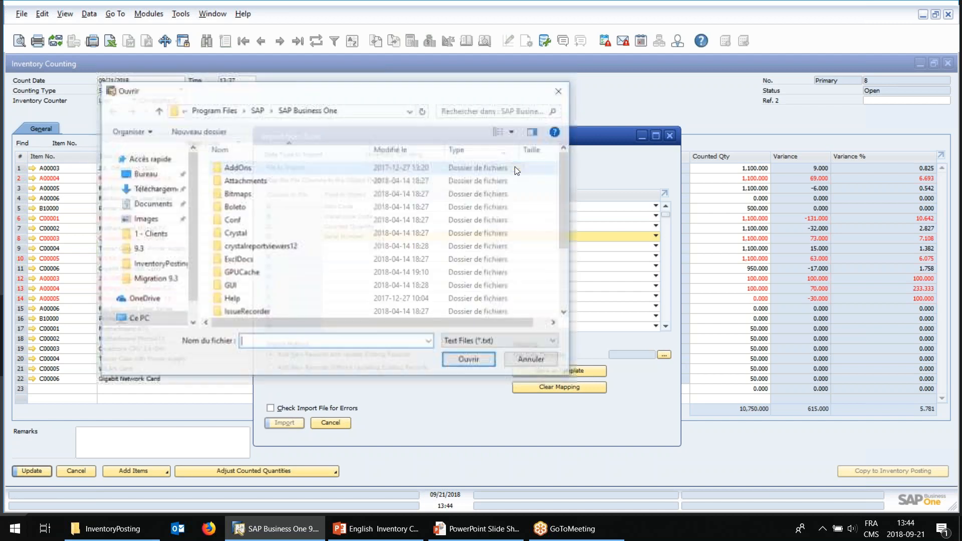
click(160, 264)
double_click(261, 180)
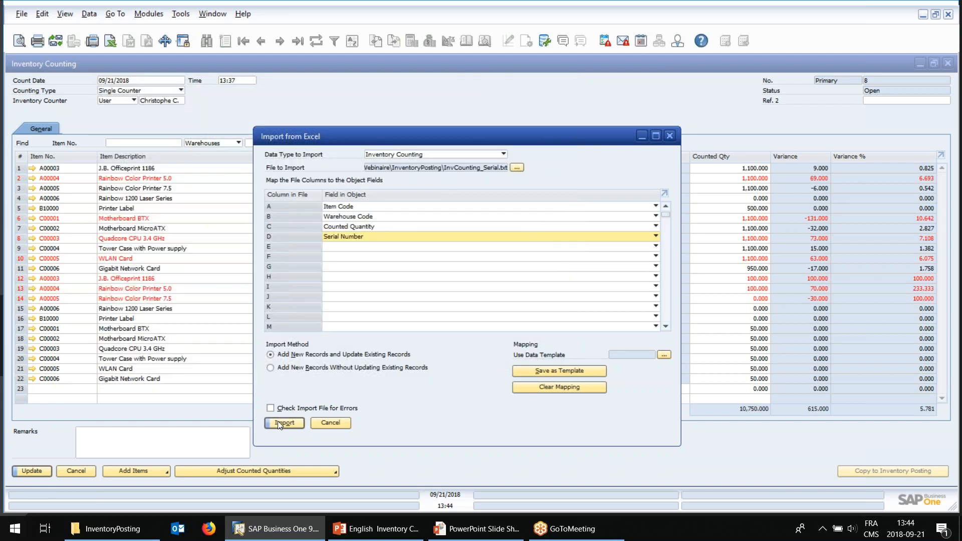
click(284, 422)
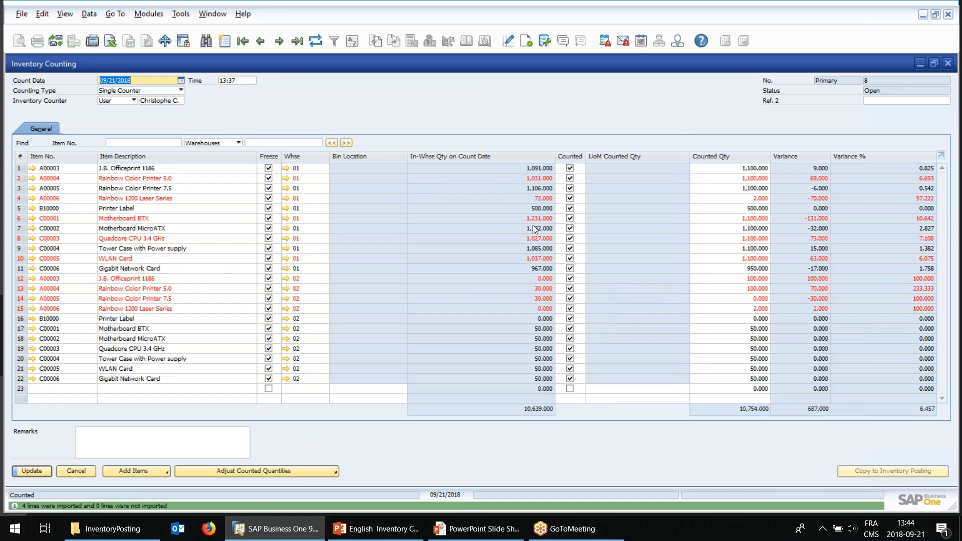
Step: Review the counted quantity and the counted serial numbers for item A00006 in warehouse 01
click(155, 201)
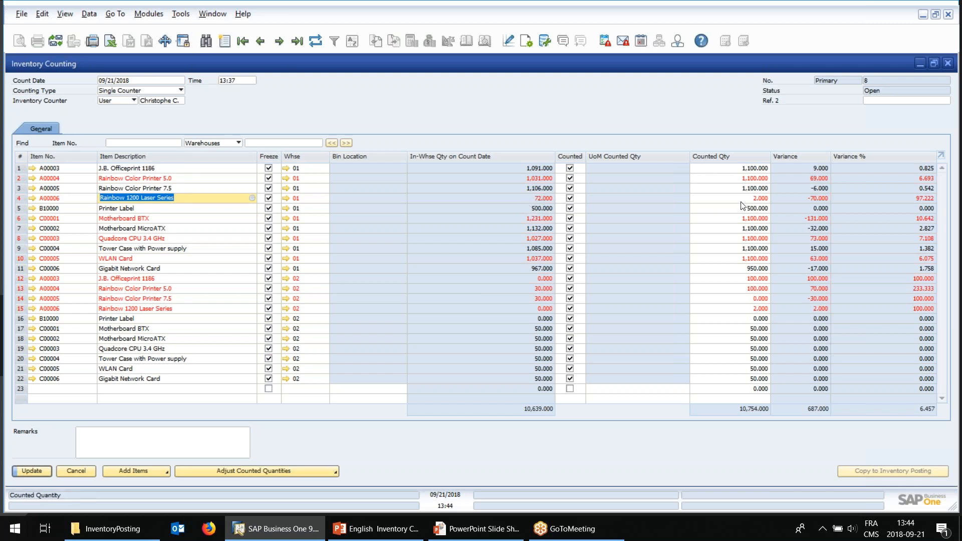
click(759, 198)
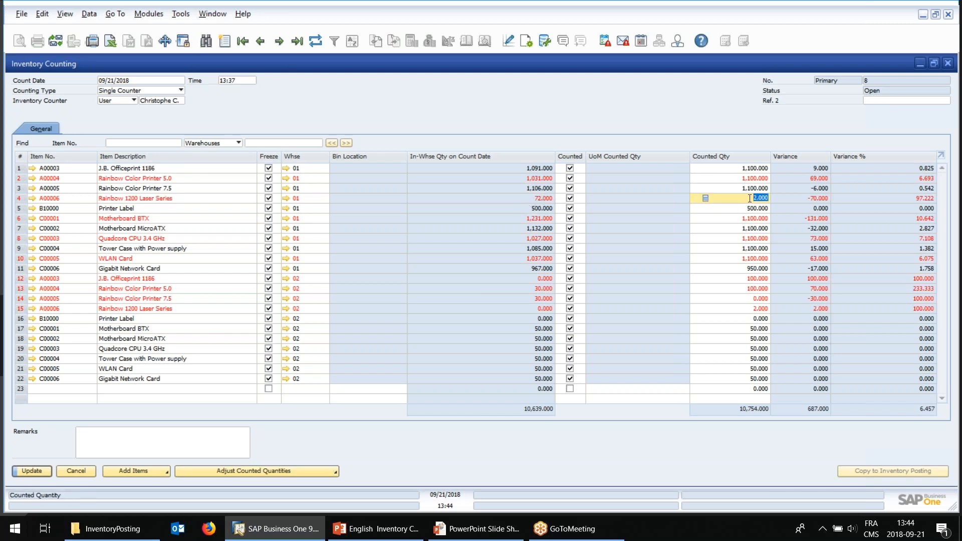
right_click(86, 199)
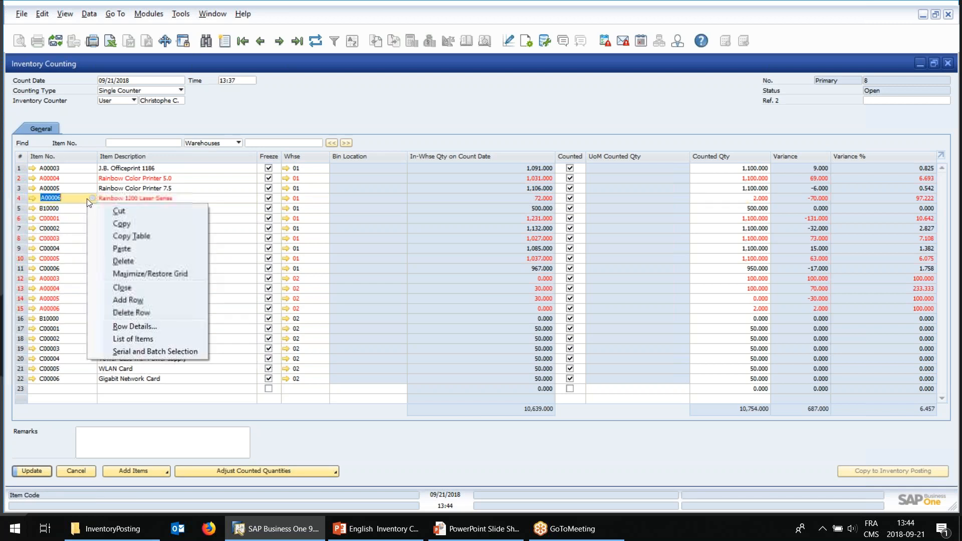
click(156, 350)
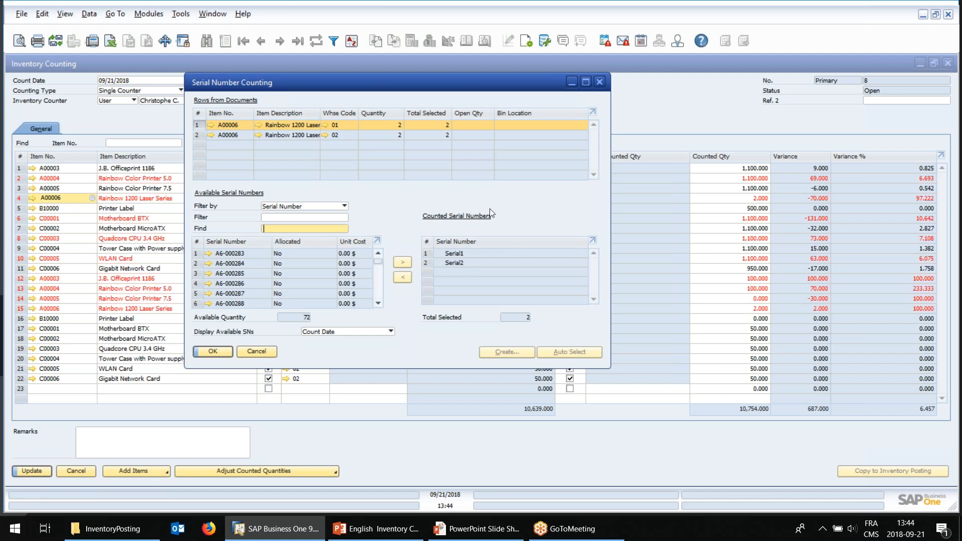
click(256, 351)
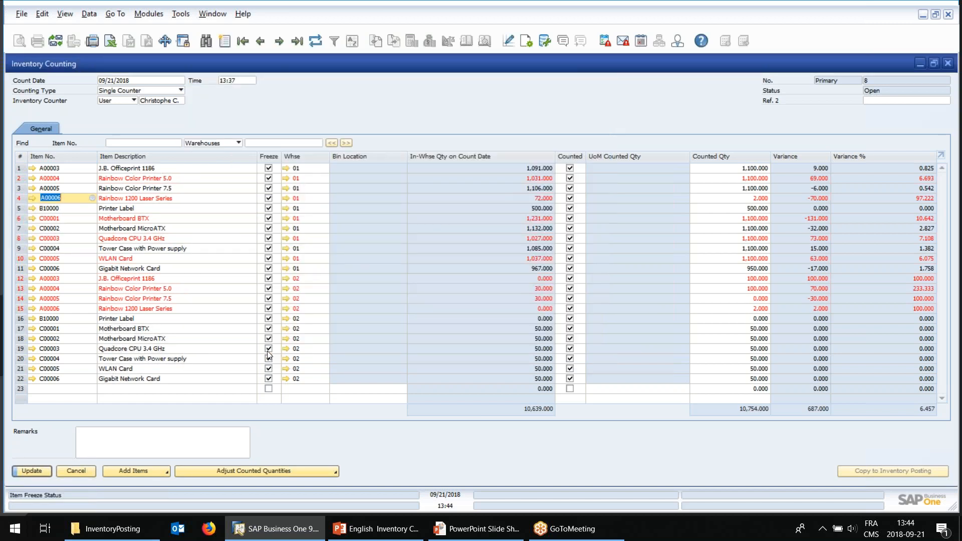
Step: Open the InvCounting_UoM Excel workbook, examine the TestUoM rows' warehouses, quantities and unit of measure codes, and return to the inventory count
click(87, 389)
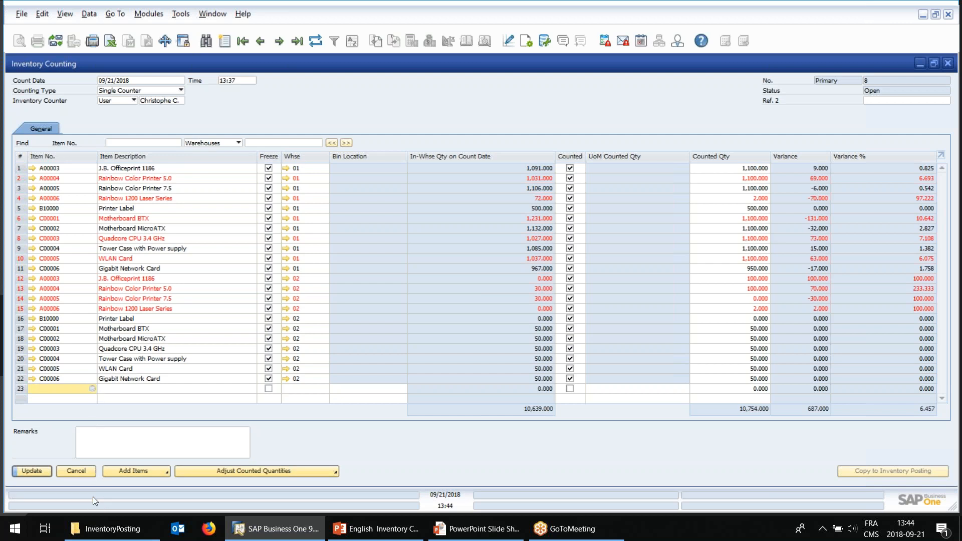
click(112, 529)
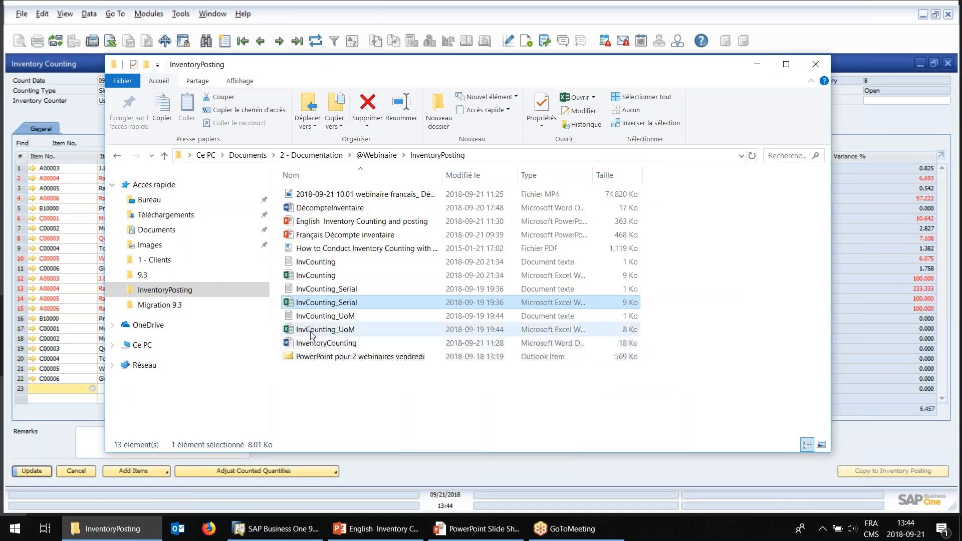
double_click(308, 329)
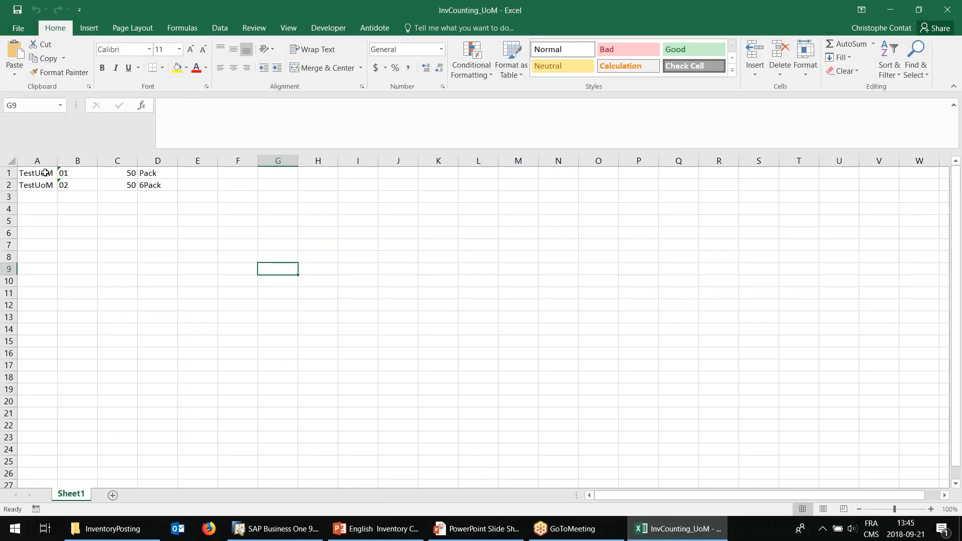
drag(45, 173, 43, 185)
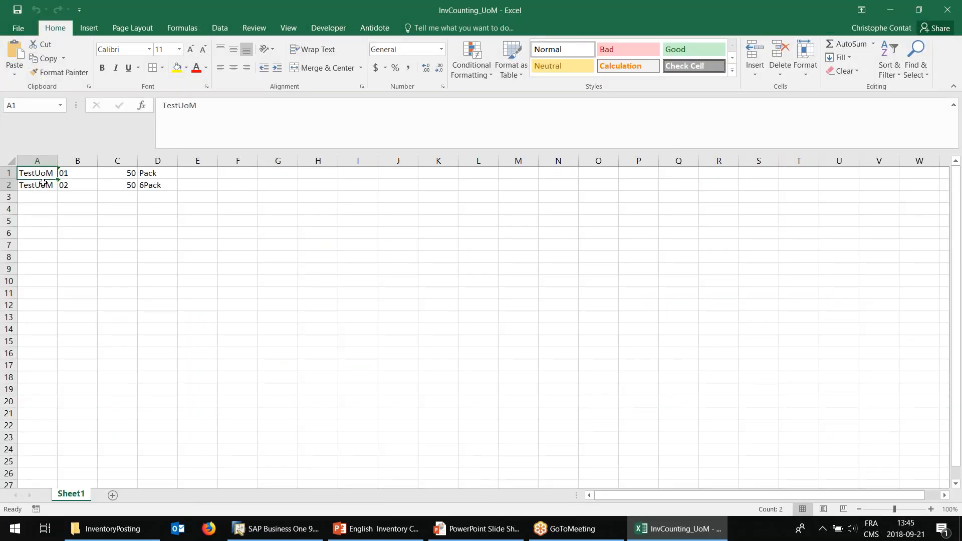
click(130, 173)
click(157, 174)
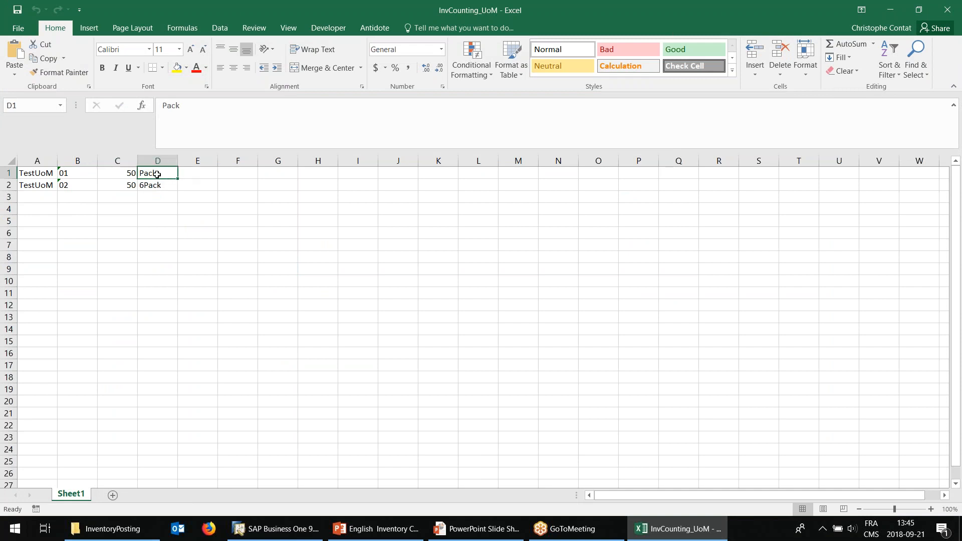
click(159, 186)
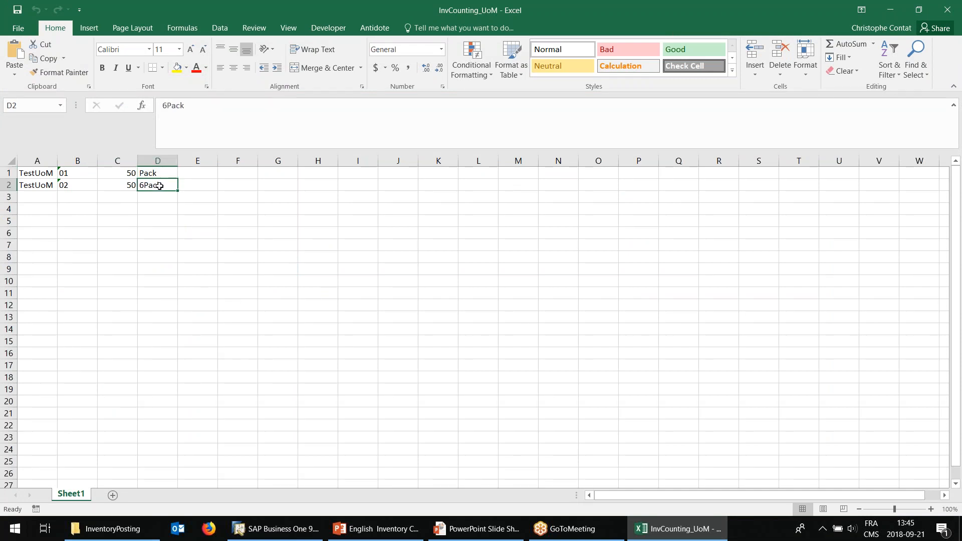
drag(128, 175, 128, 183)
click(128, 175)
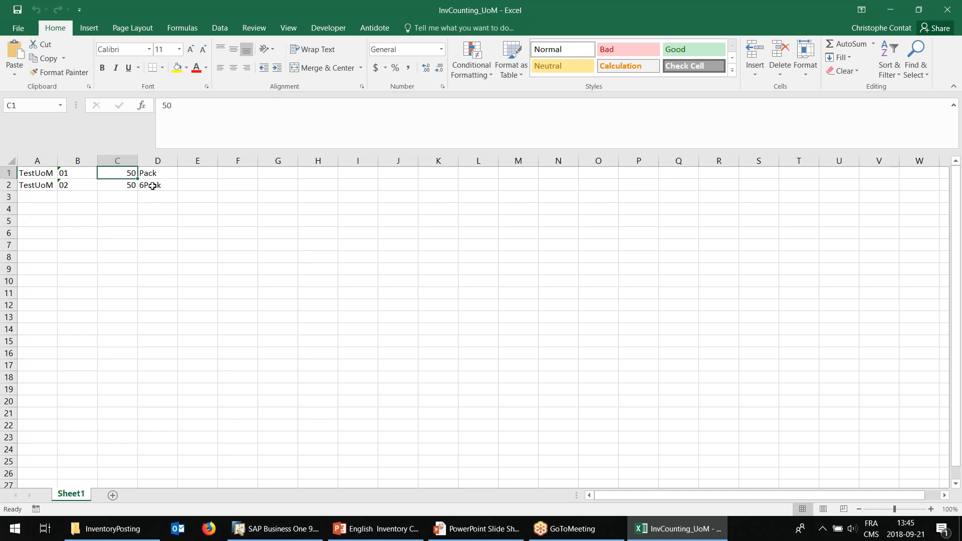
click(953, 11)
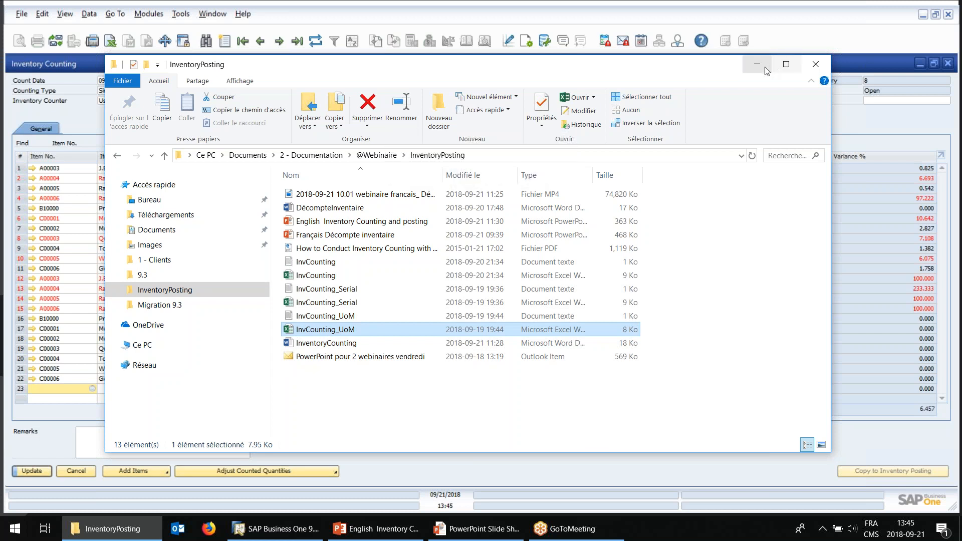
click(757, 66)
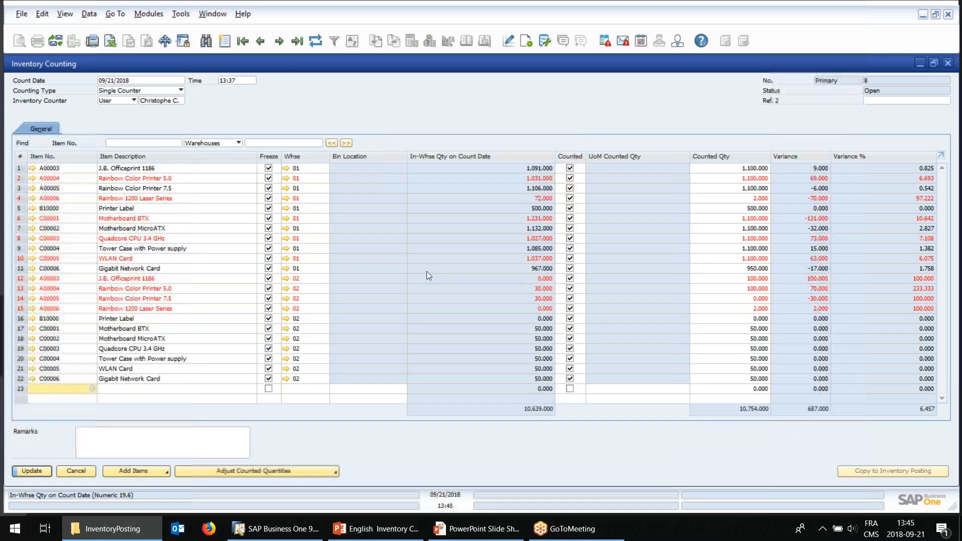
Step: Import InvCounting_UoM.txt from the InventoryPosting folder into the count, with file column D mapped to UoM Code
click(134, 474)
click(130, 461)
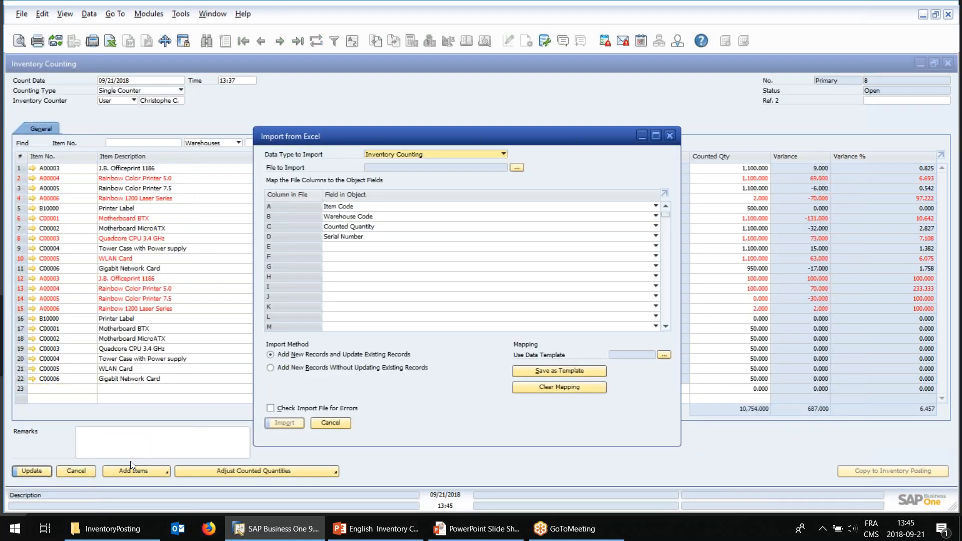
click(342, 246)
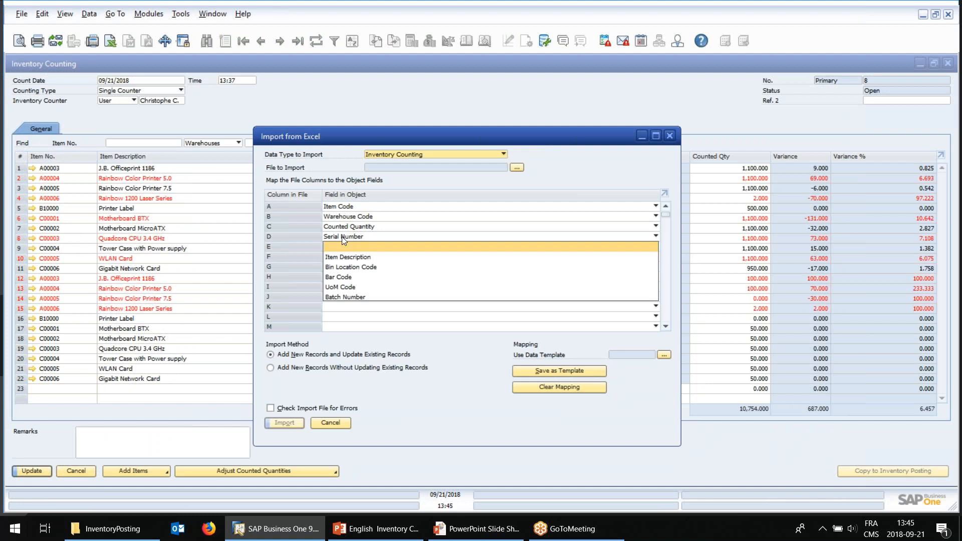
click(342, 286)
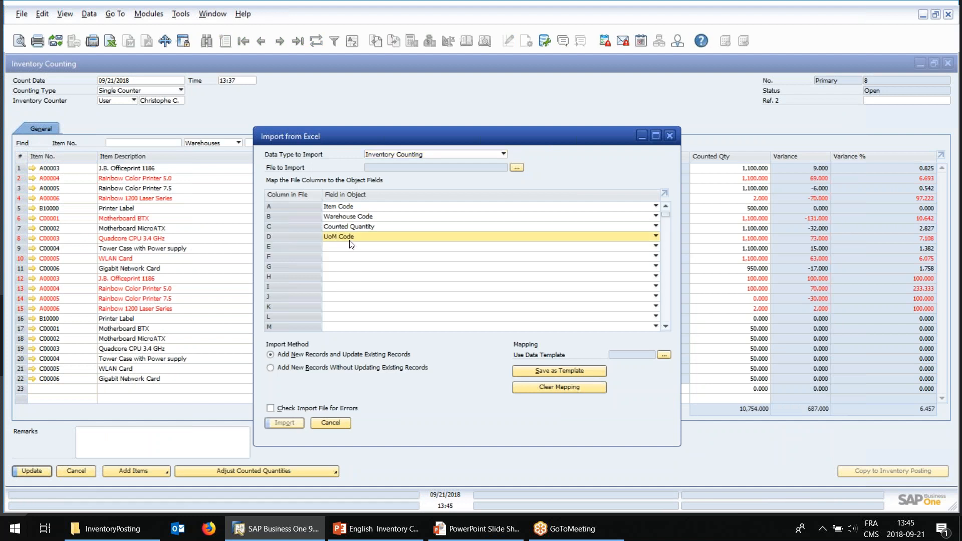
click(517, 168)
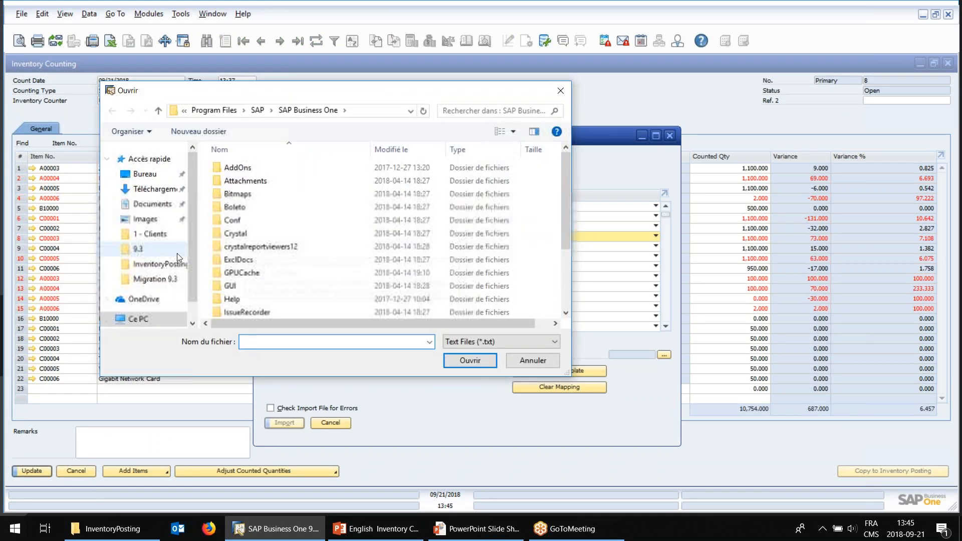
click(157, 265)
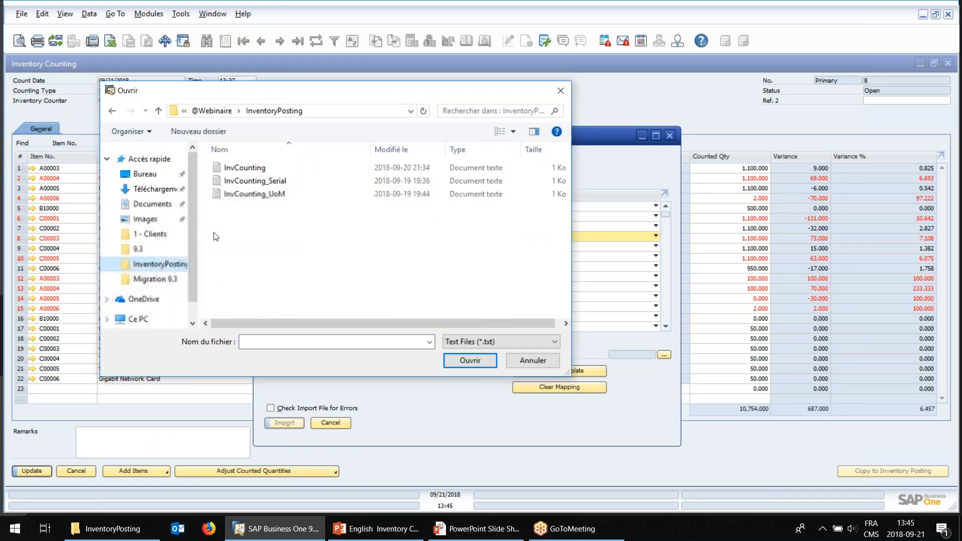
double_click(252, 195)
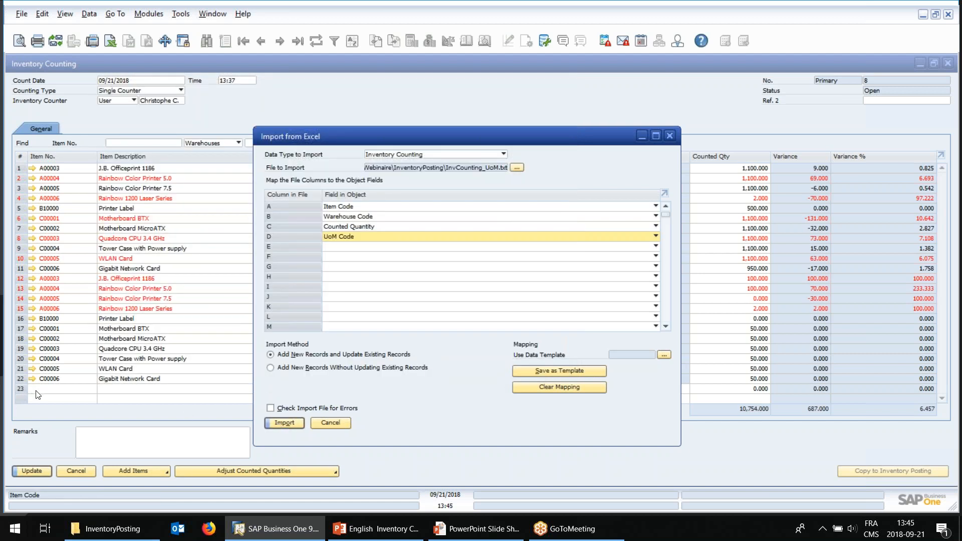
click(284, 423)
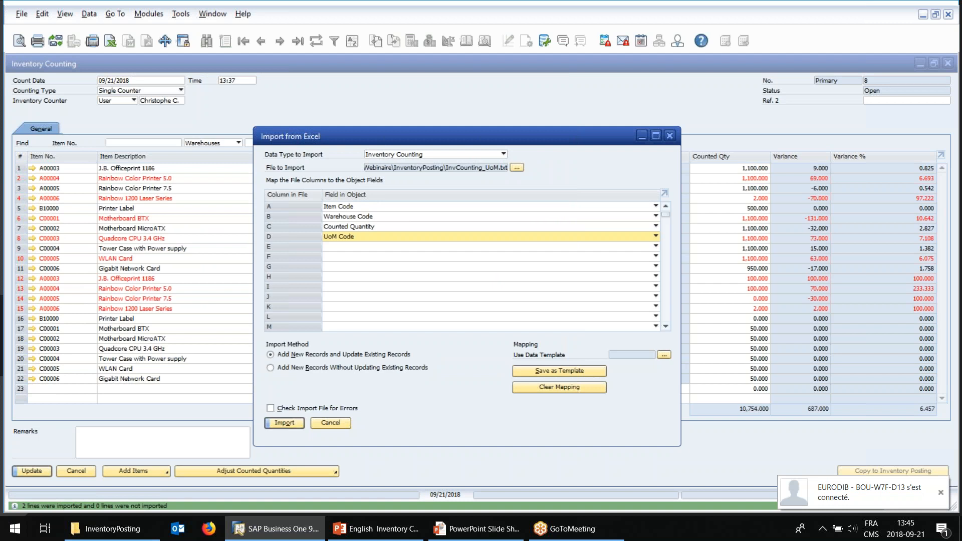
Step: Review the imported TestUoM rows and the warehouse 02 count by unit of measure, and save the inventory counting
click(86, 391)
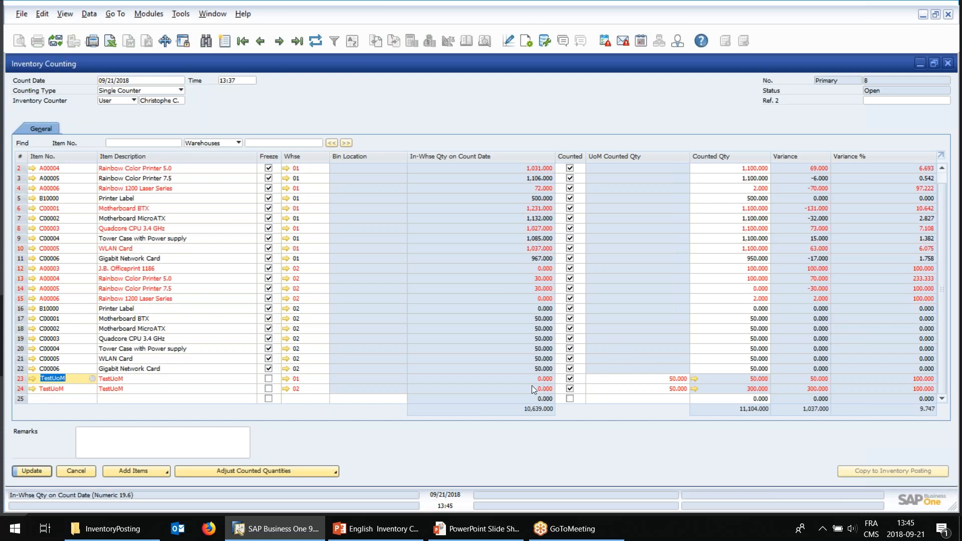
click(646, 379)
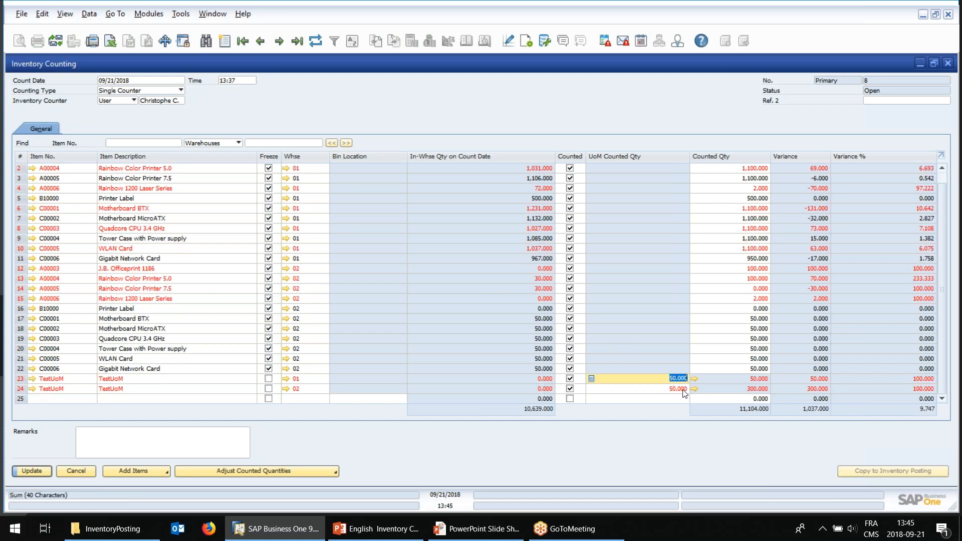
click(683, 389)
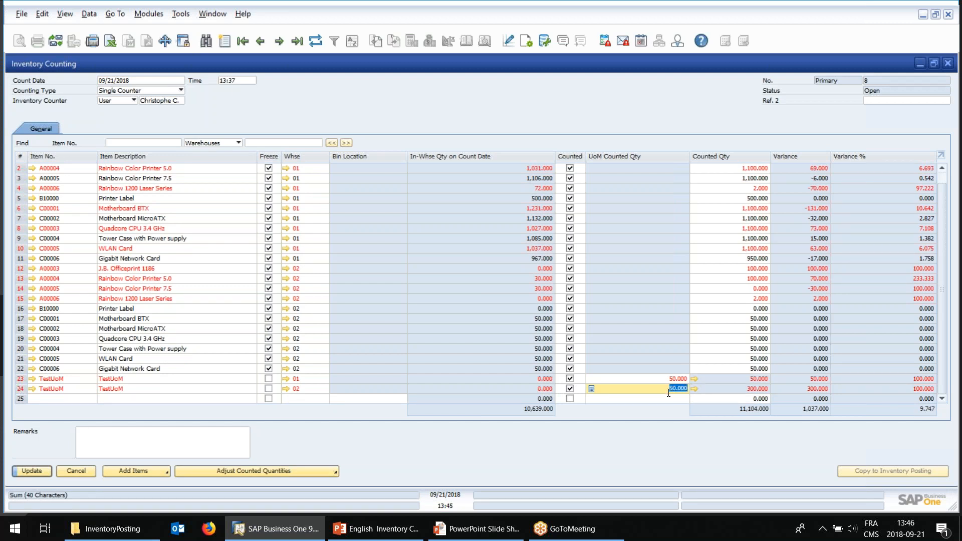
click(694, 390)
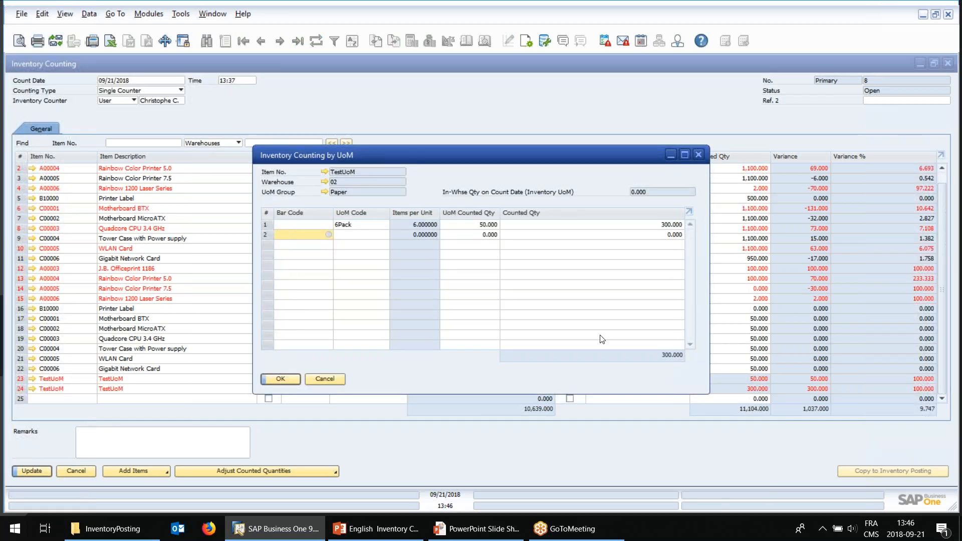
click(362, 225)
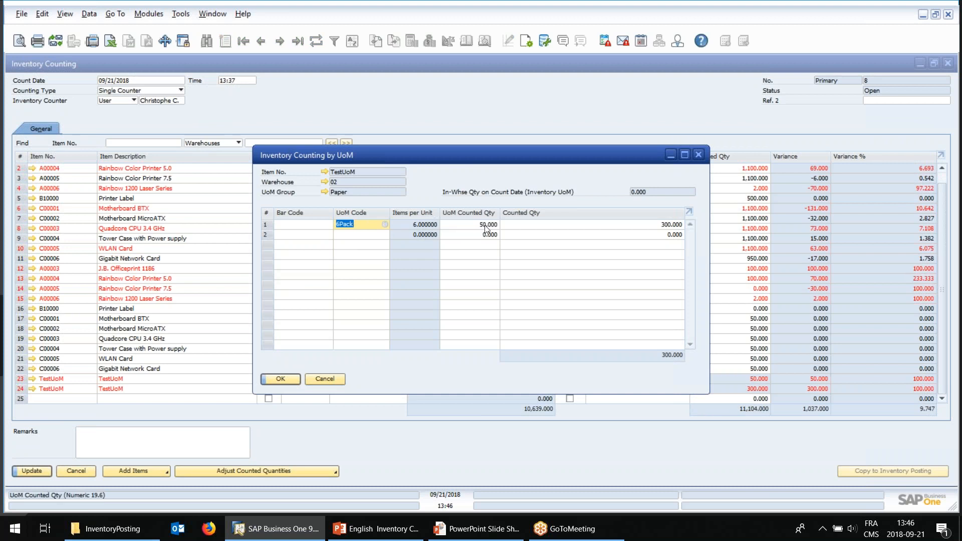
click(657, 226)
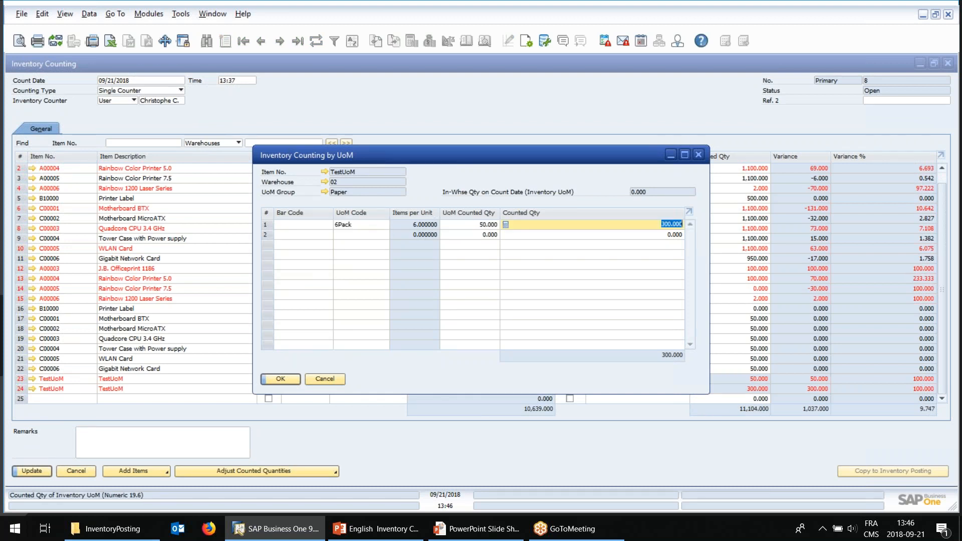
click(327, 378)
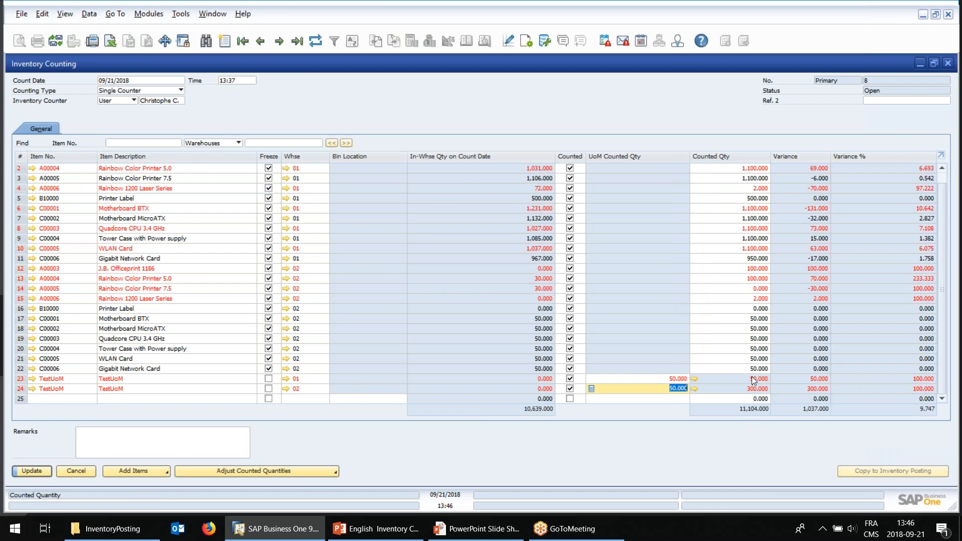
click(28, 471)
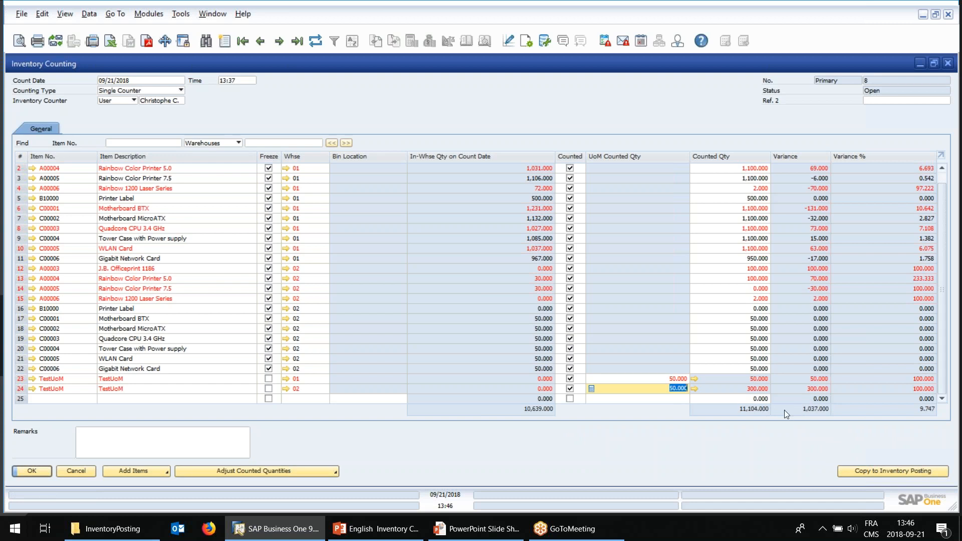
Step: Examine the counted quantities and variances of the first rows, comparing highlighted with unhighlighted items
drag(939, 313, 939, 292)
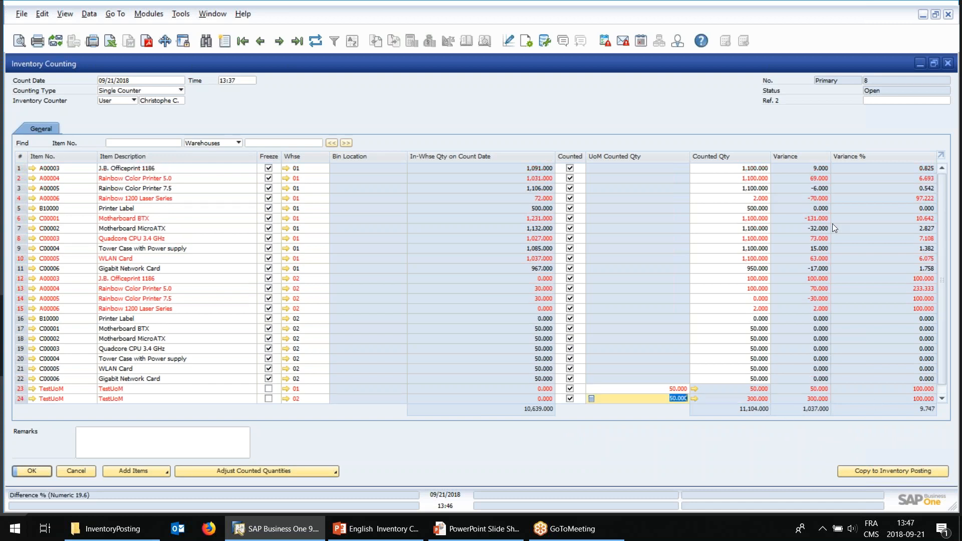
click(755, 198)
click(733, 178)
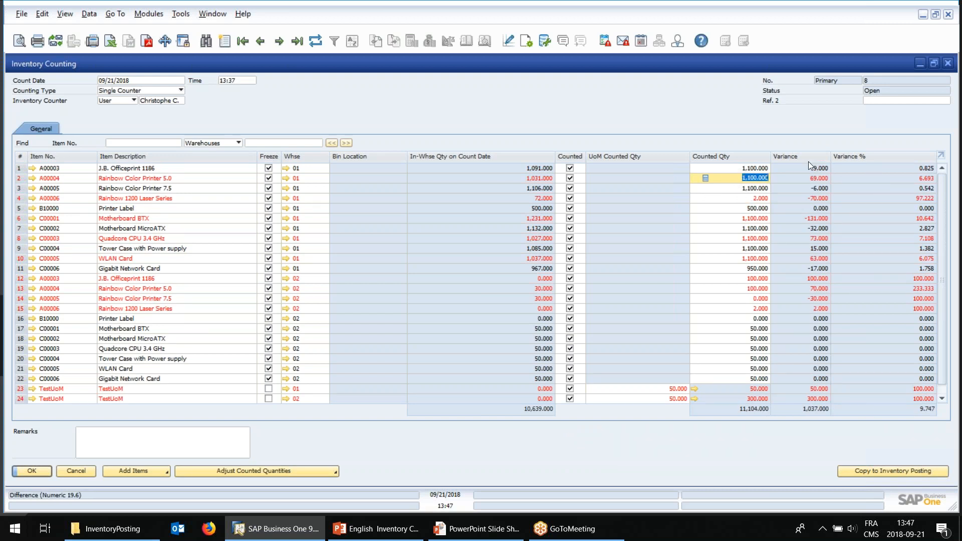
click(758, 170)
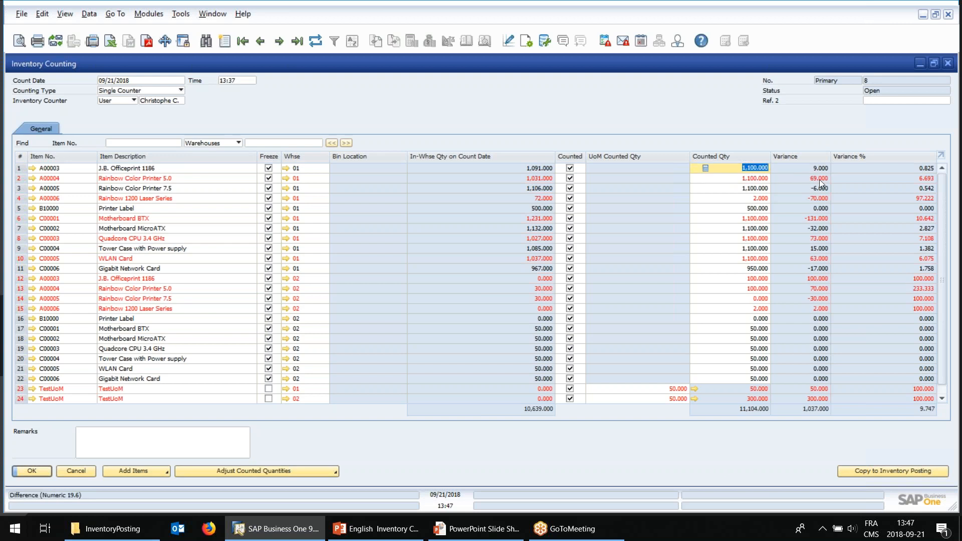
key(Down)
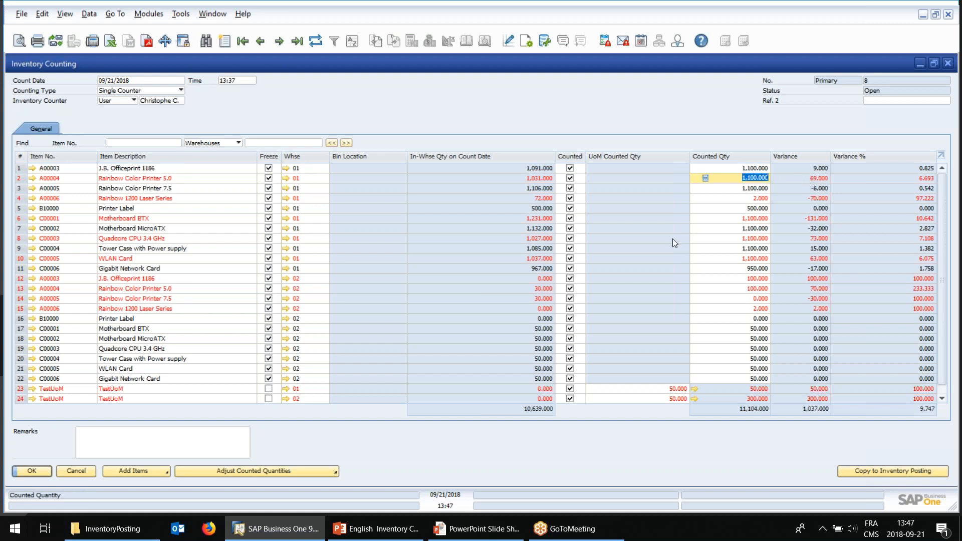
Step: Switch to the PowerPoint slide show to view the Inventory Counting document settings slide, and return to SAP Business One
click(448, 532)
click(477, 358)
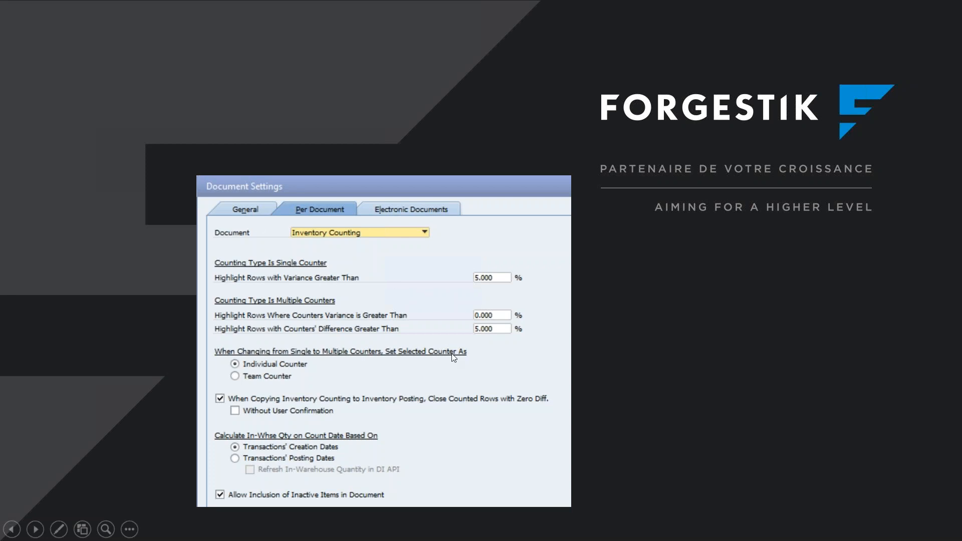
key(alt+Tab)
key(Tab)
key(Tab)
key(Tab)
key(Tab)
key(Tab)
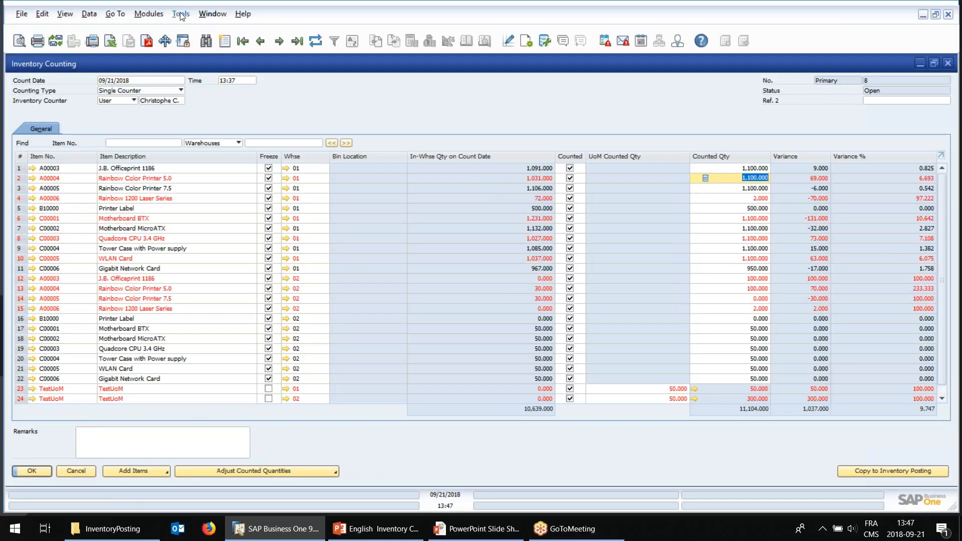
Step: Open Document Settings for Inventory Counting, examine the row-highlighting percentages for single and multiple counters, and close the settings
click(149, 13)
mouse_move(167, 35)
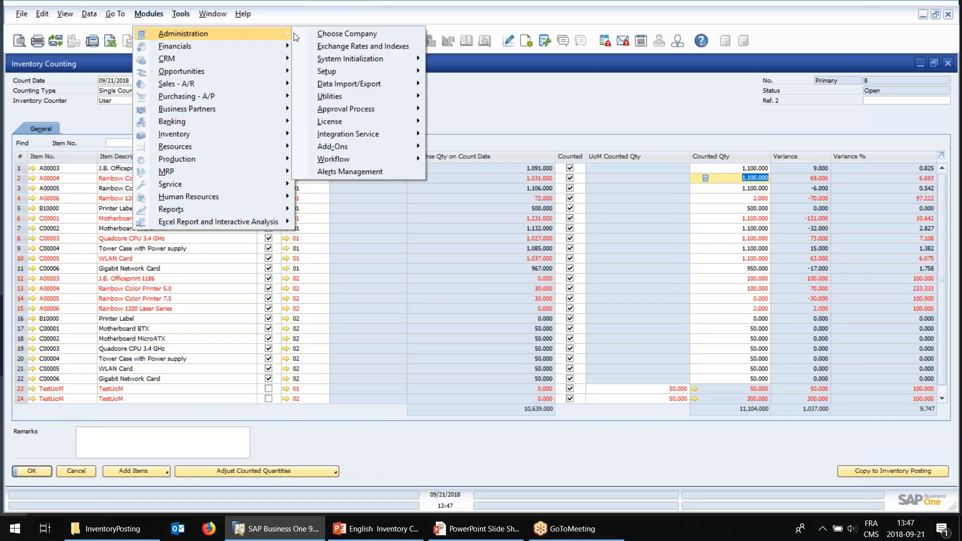
mouse_move(341, 58)
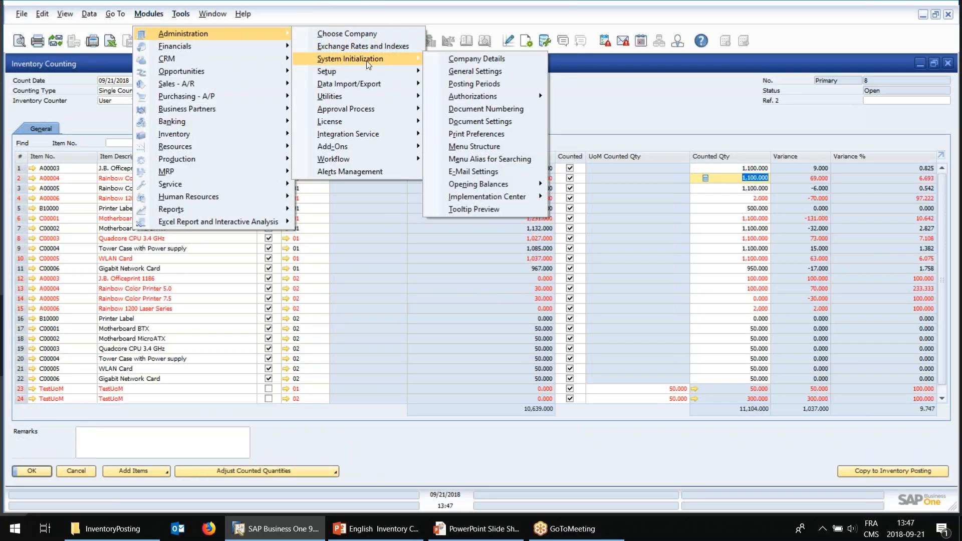
click(488, 123)
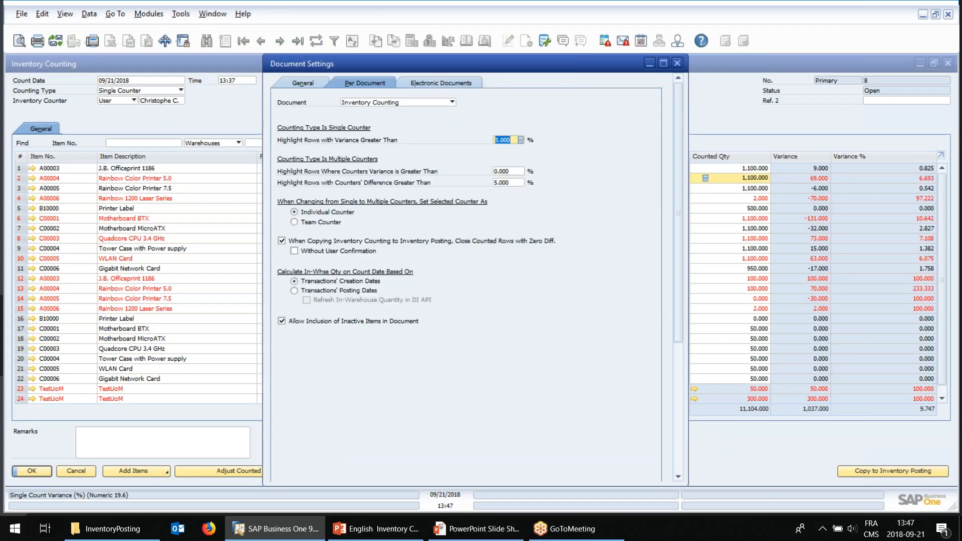
click(506, 171)
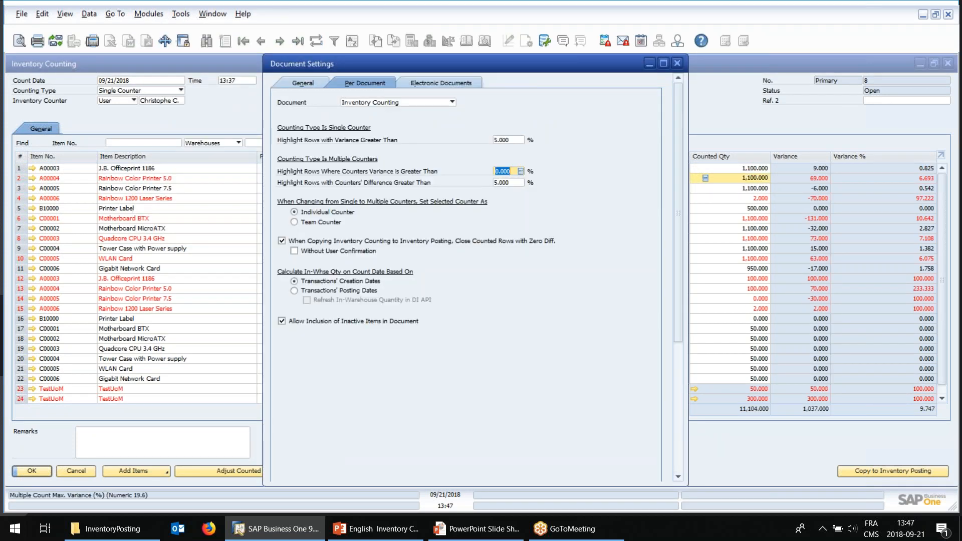
click(509, 184)
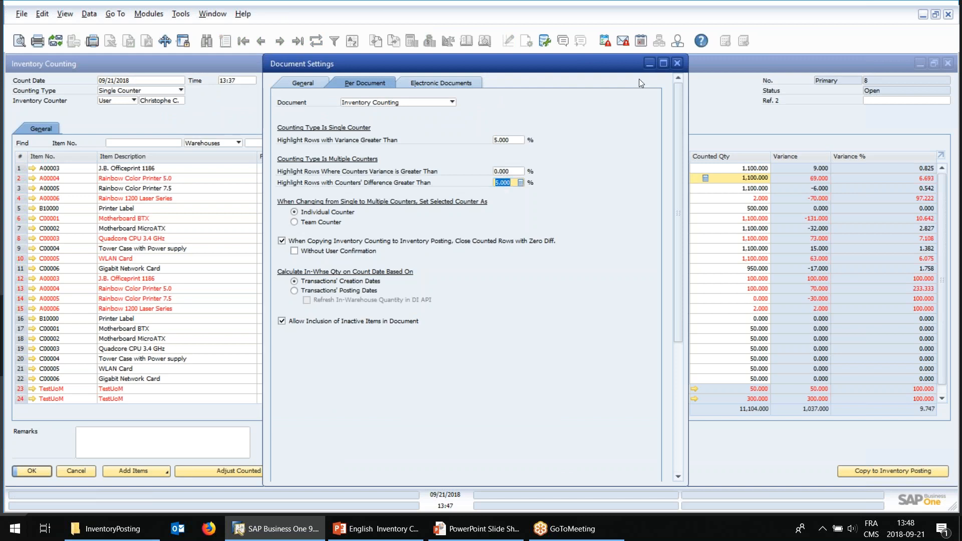
click(677, 63)
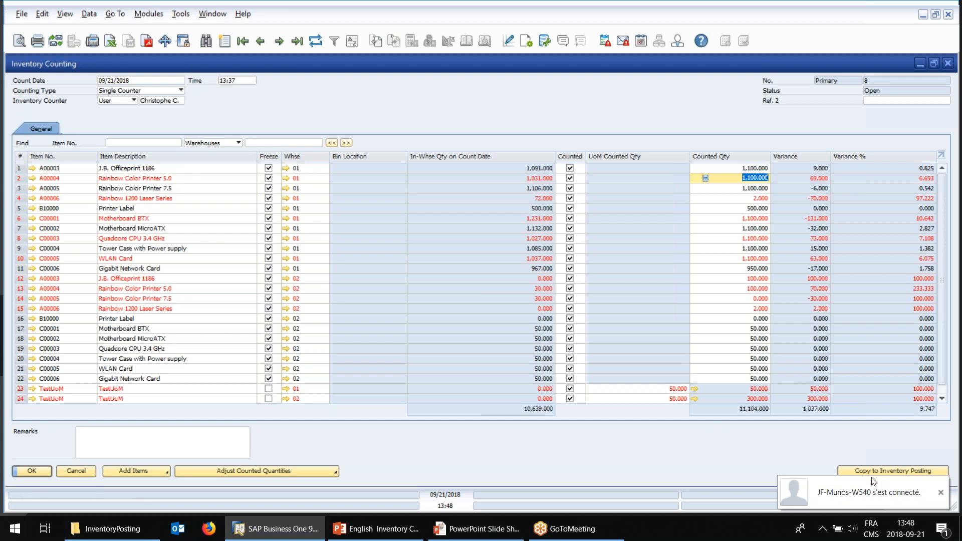
Step: Copy the inventory counting to a new inventory posting and maximize the posting window
click(941, 492)
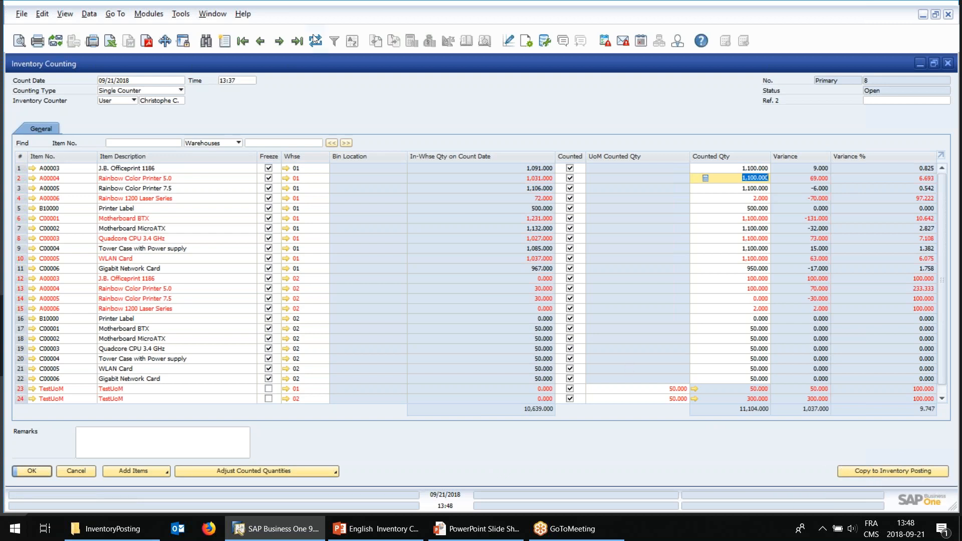
double_click(318, 65)
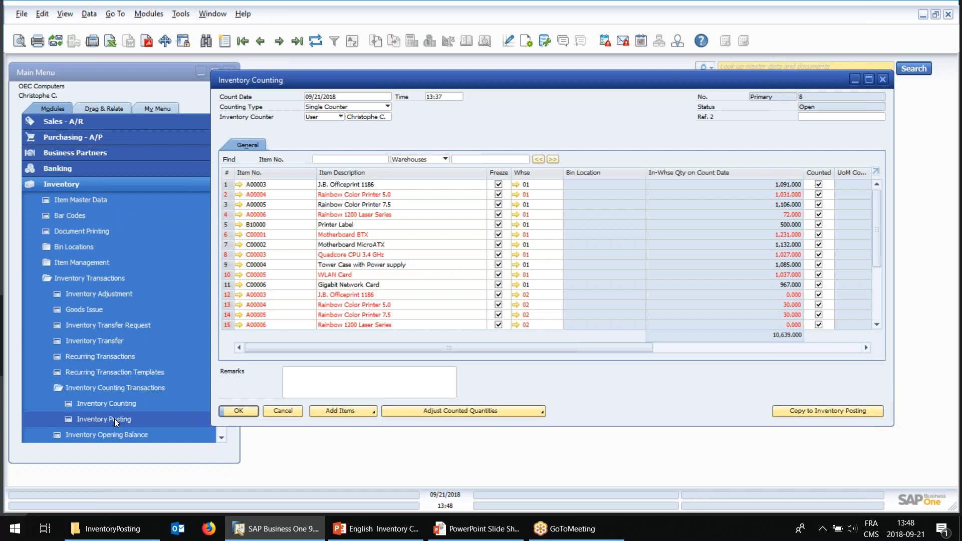
click(835, 414)
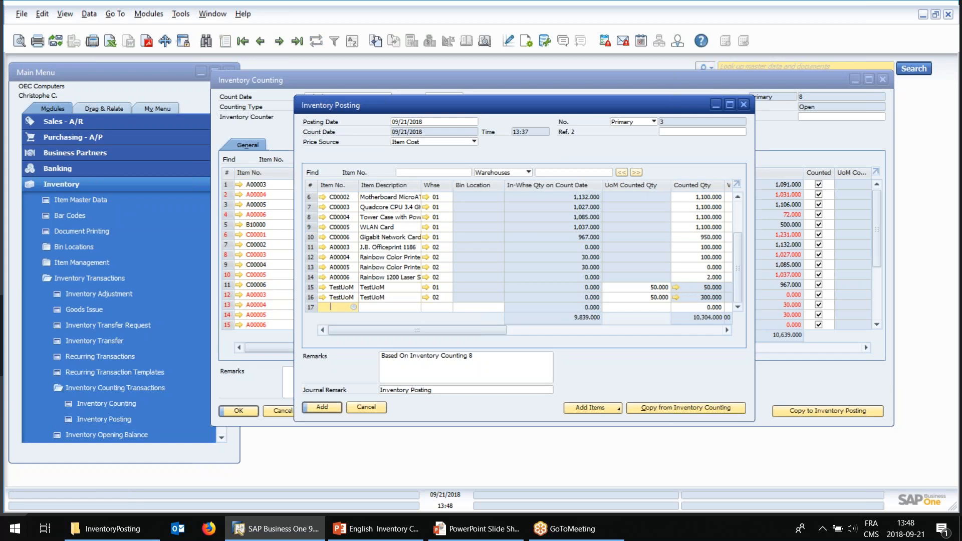
click(730, 103)
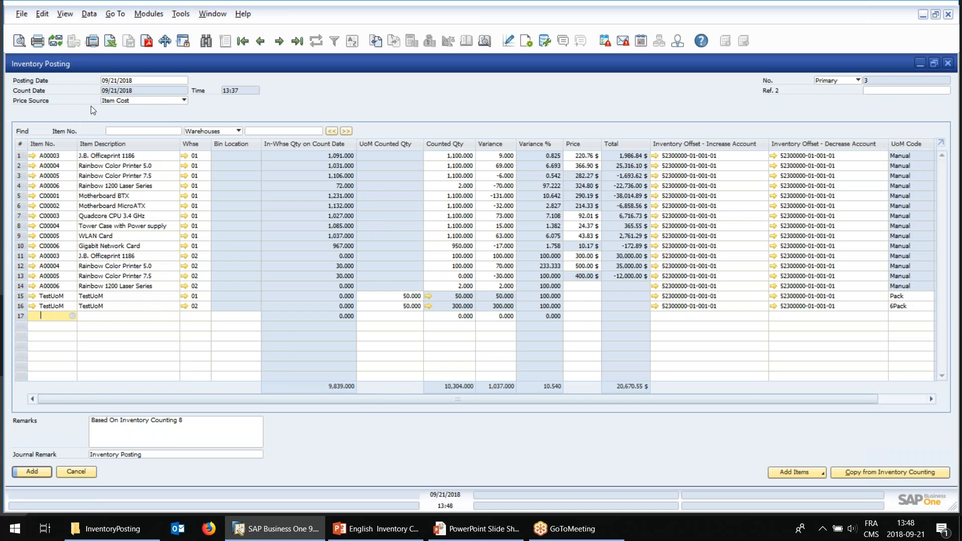
Step: Restore the posting window's size and compare its copied rows with the rows and variances in the inventory counting
double_click(145, 64)
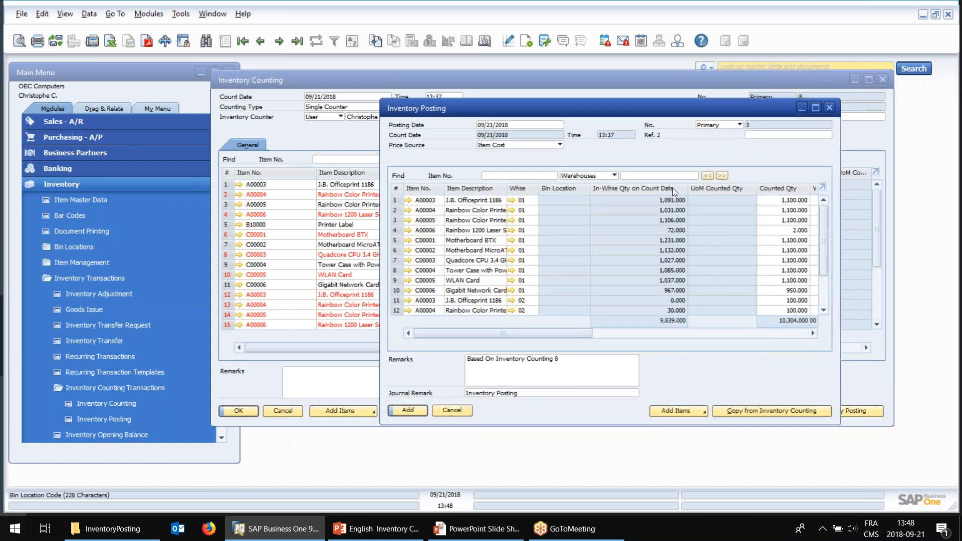
drag(827, 226, 828, 264)
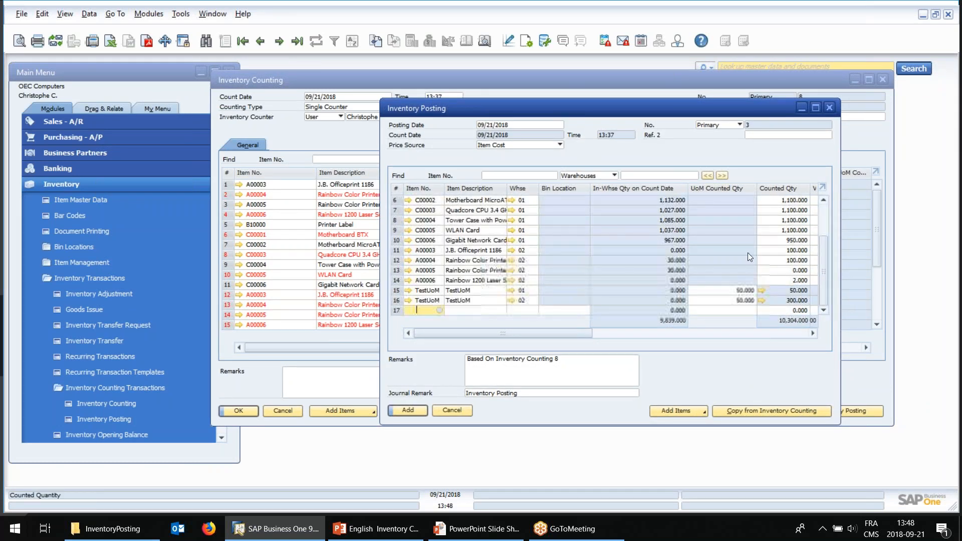
click(394, 82)
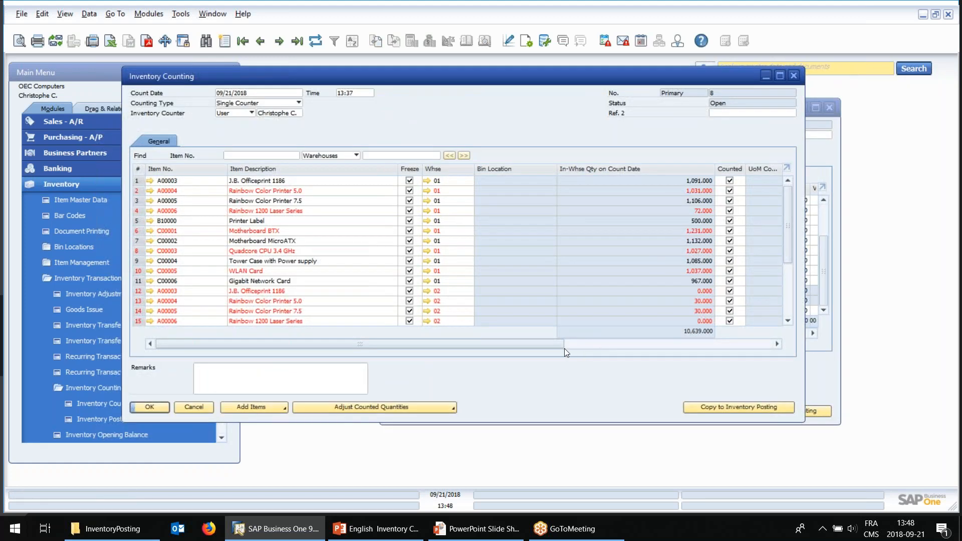
drag(546, 344, 697, 353)
drag(792, 252, 792, 300)
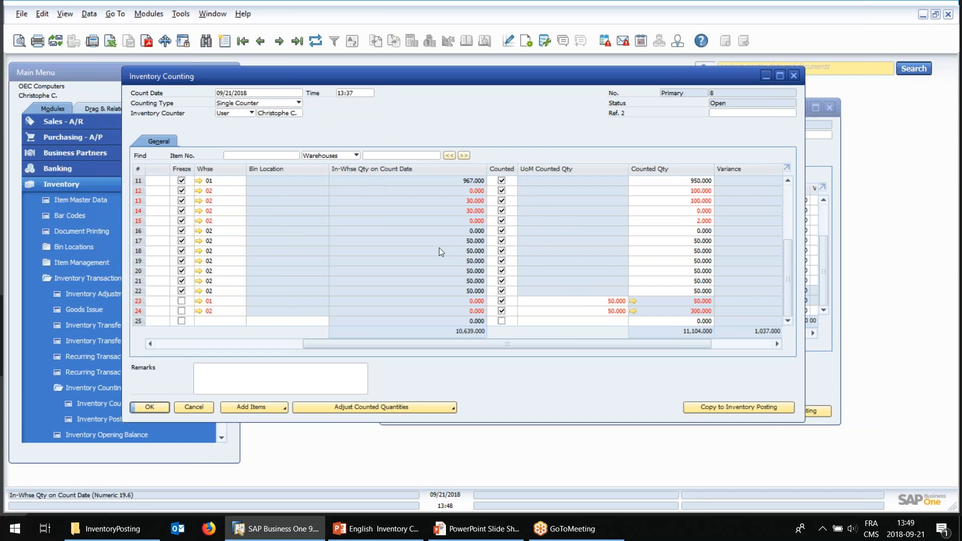
Step: Examine the counted quantities in the inventory counting, close it, and maximize the inventory posting window
click(158, 245)
drag(486, 345, 589, 349)
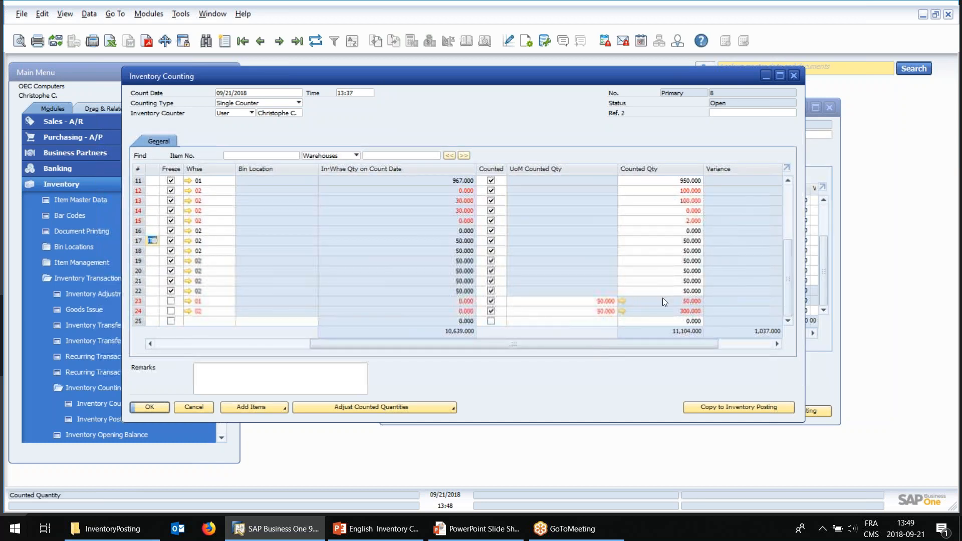
click(208, 406)
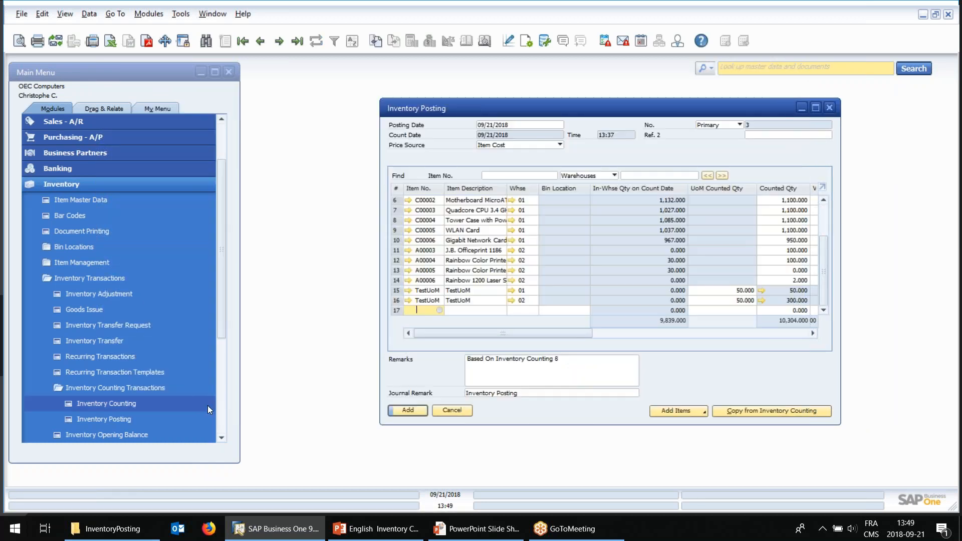
click(815, 108)
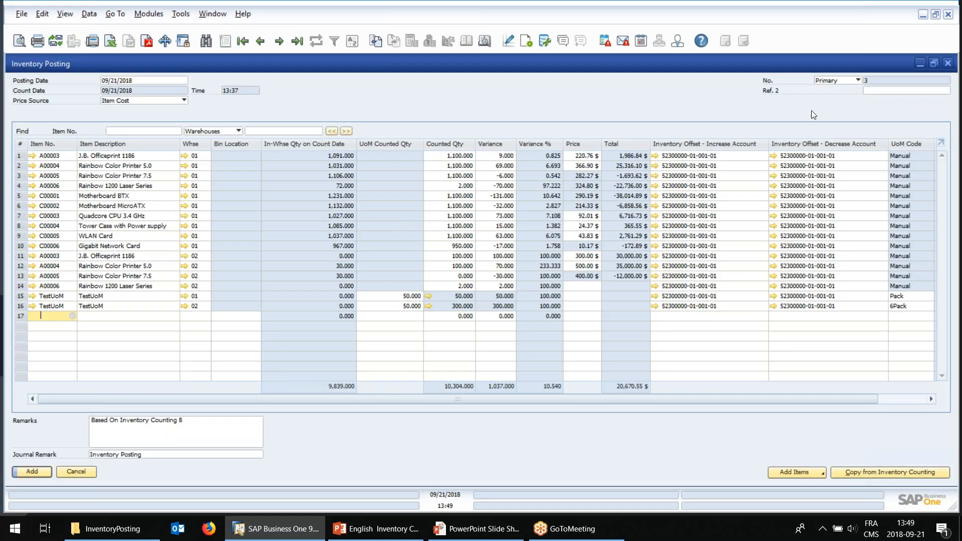
Step: Examine the inventory posting's posting date, price source options and the price of item A00003 in warehouse 01
click(131, 80)
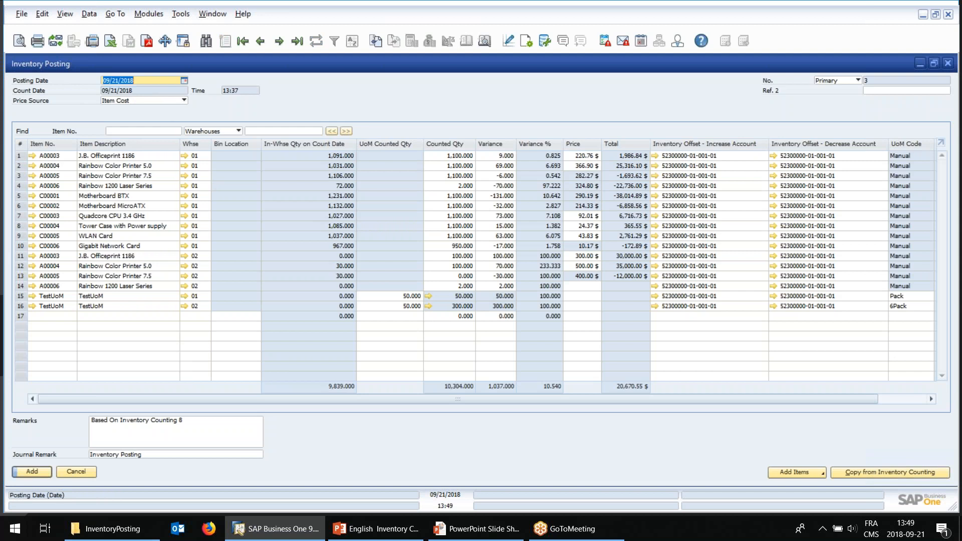
click(131, 101)
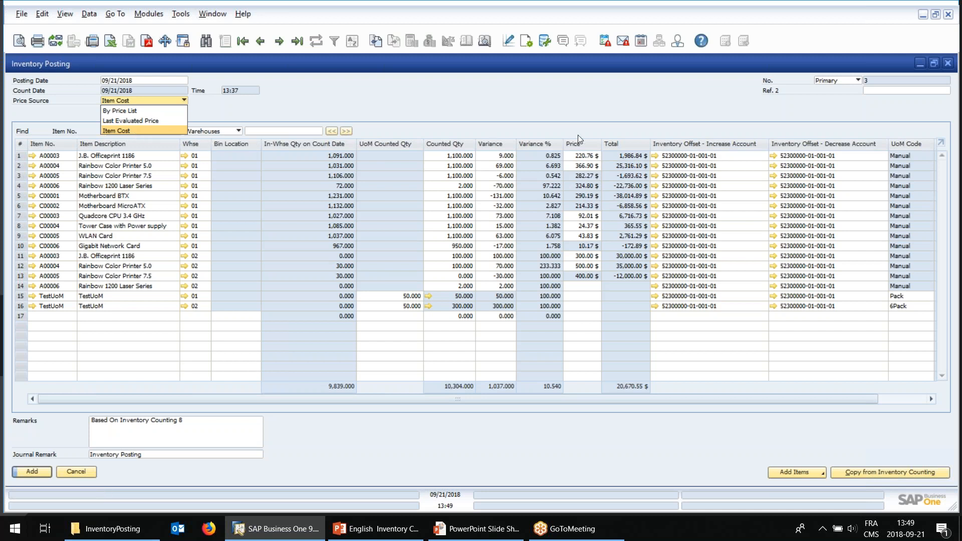
click(586, 161)
click(586, 157)
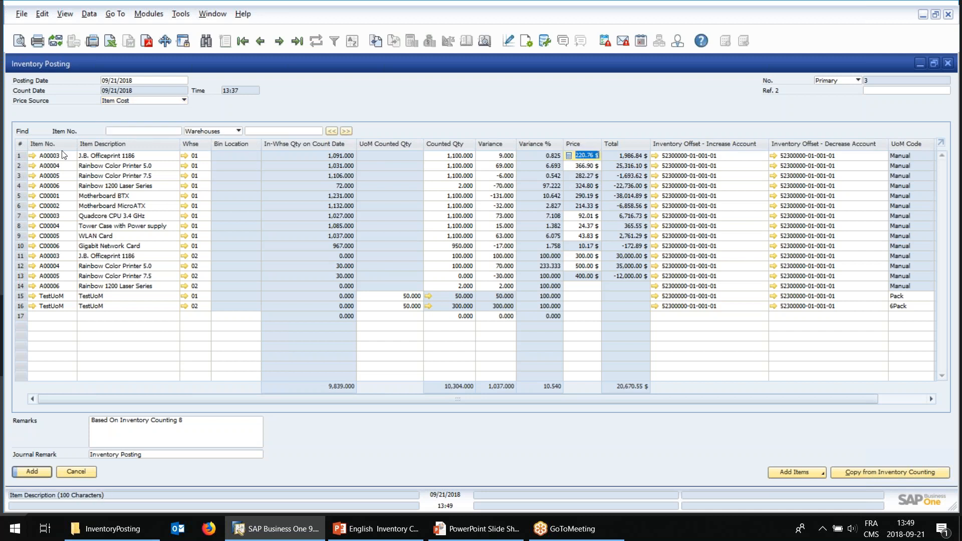
Step: Open the master data of item A00003, examine its valuation method and item cost per warehouse, and close it
click(32, 156)
click(473, 177)
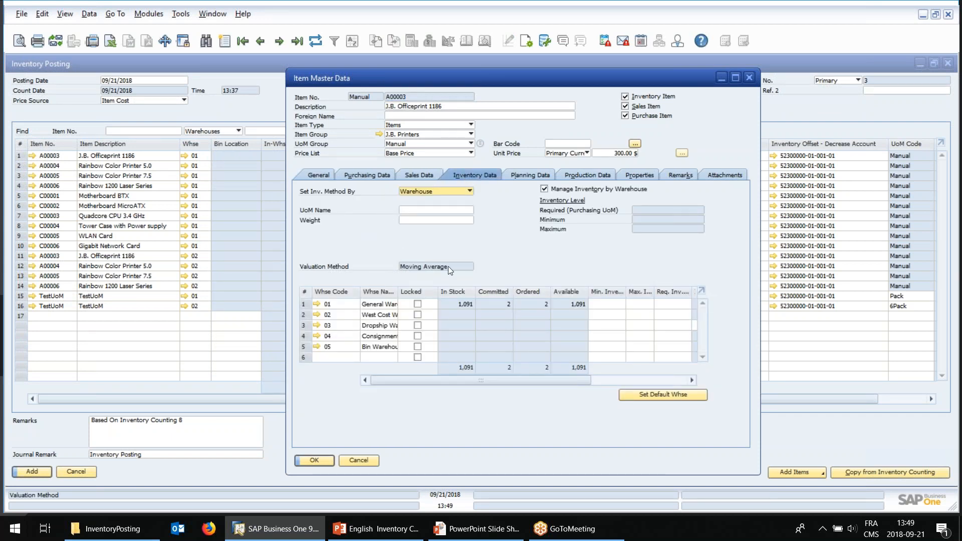
drag(561, 380, 636, 380)
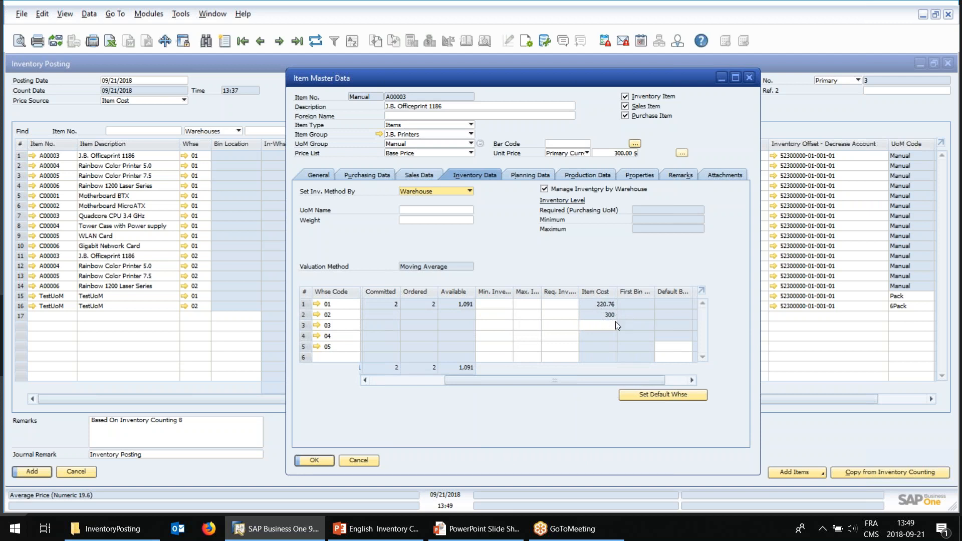
click(359, 460)
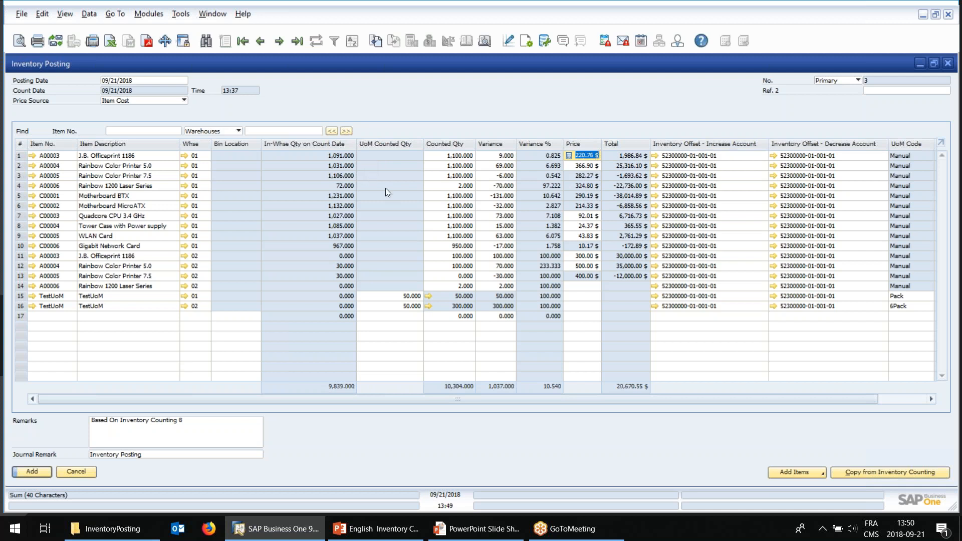
Step: Keep Item Cost as price source and enter missing prices: 200 for Rainbow 1200 Laser Series in warehouse 02 and 1 for both TestUoM rows
click(137, 102)
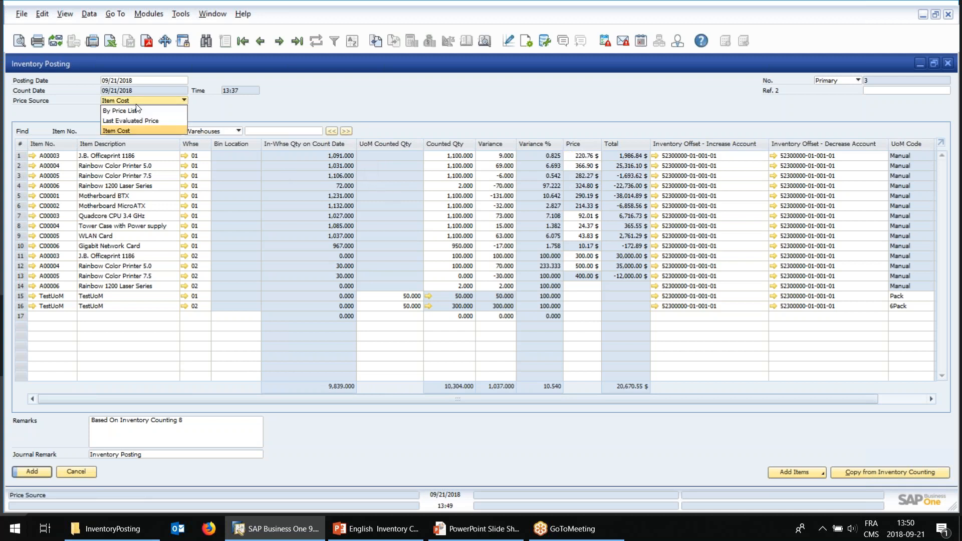
click(139, 130)
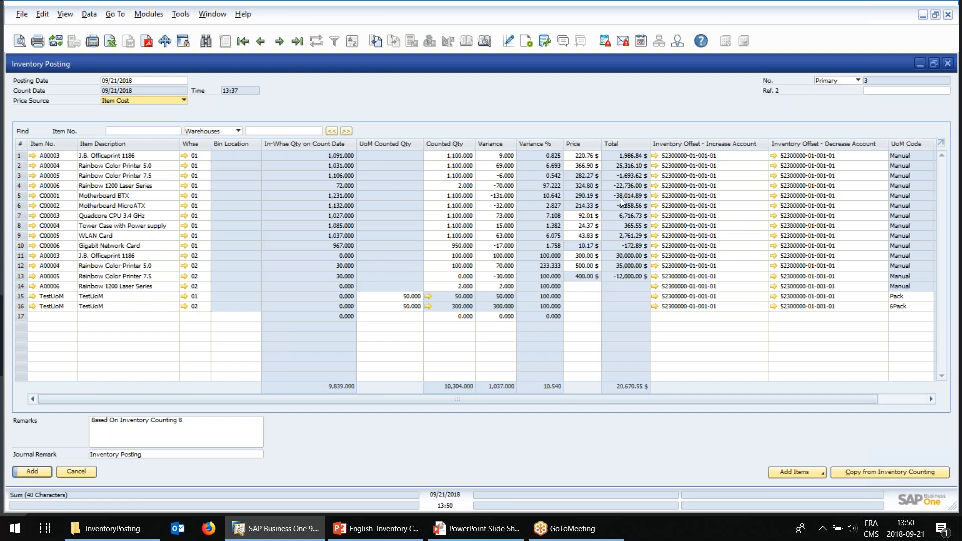
click(594, 285)
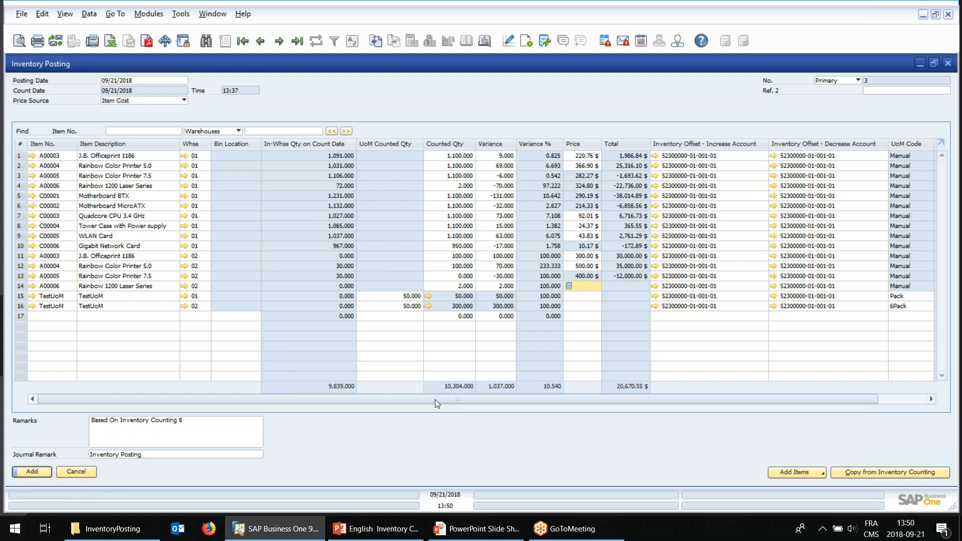
click(32, 473)
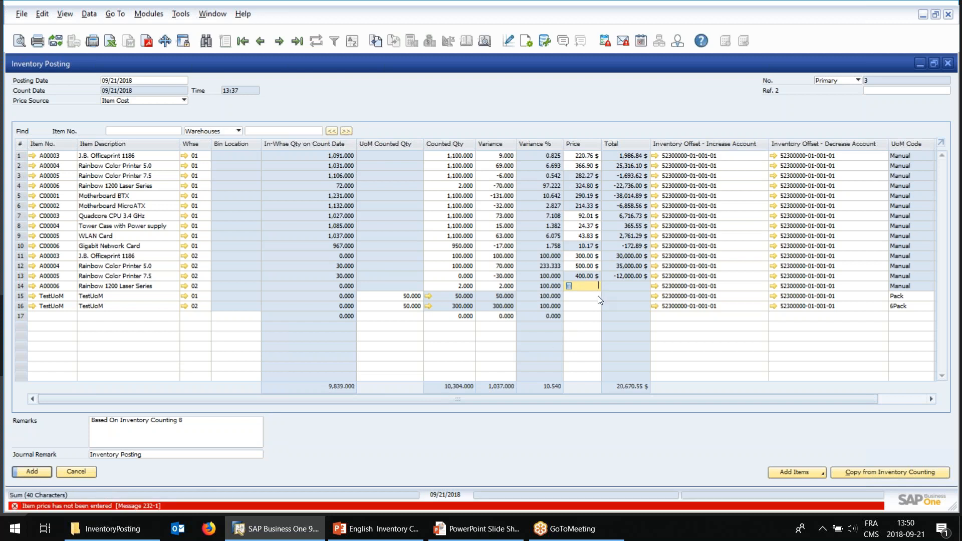
text(300)
key(Tab)
key(Down)
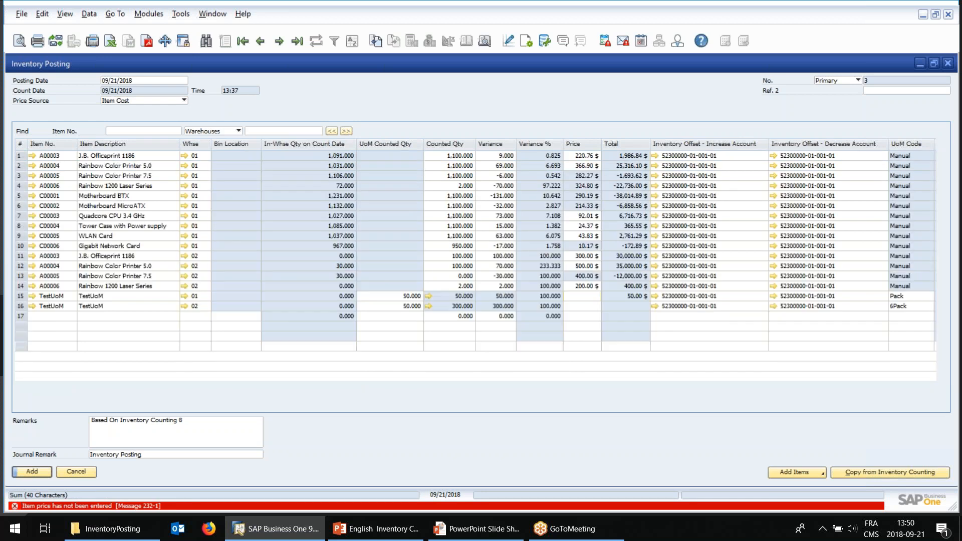
key(Up)
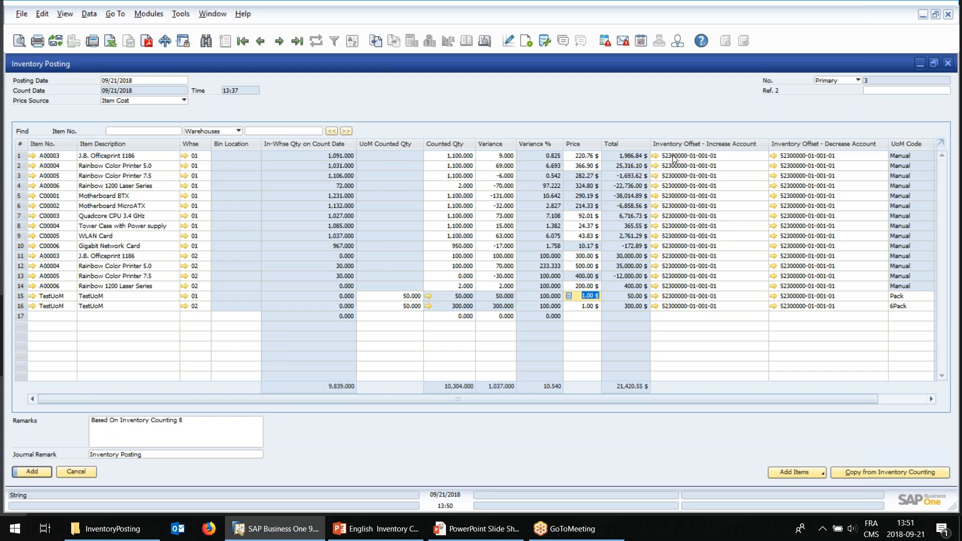
Step: Check the inventory offset increase account of Motherboard MicroATX, and add the posting, closing the counting rows whose variance is zero
click(655, 206)
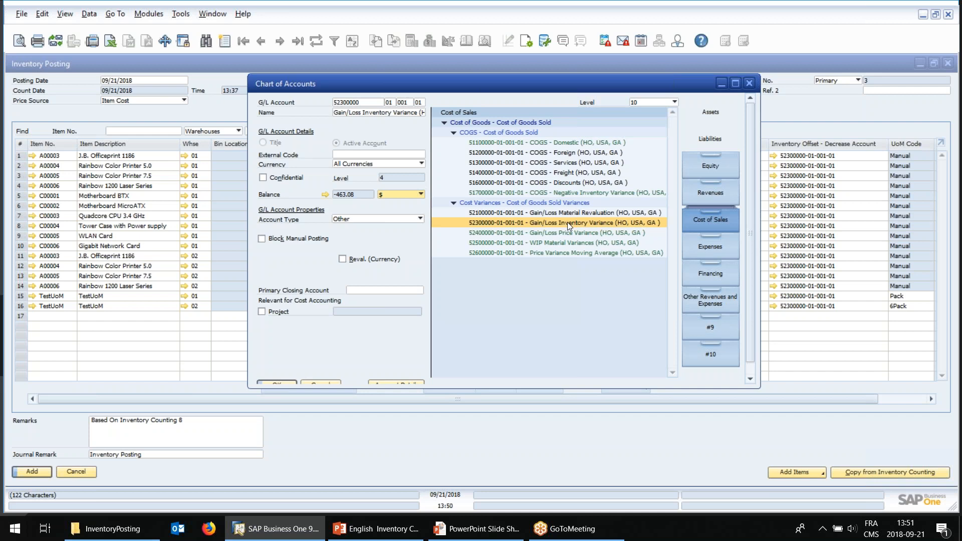
click(749, 84)
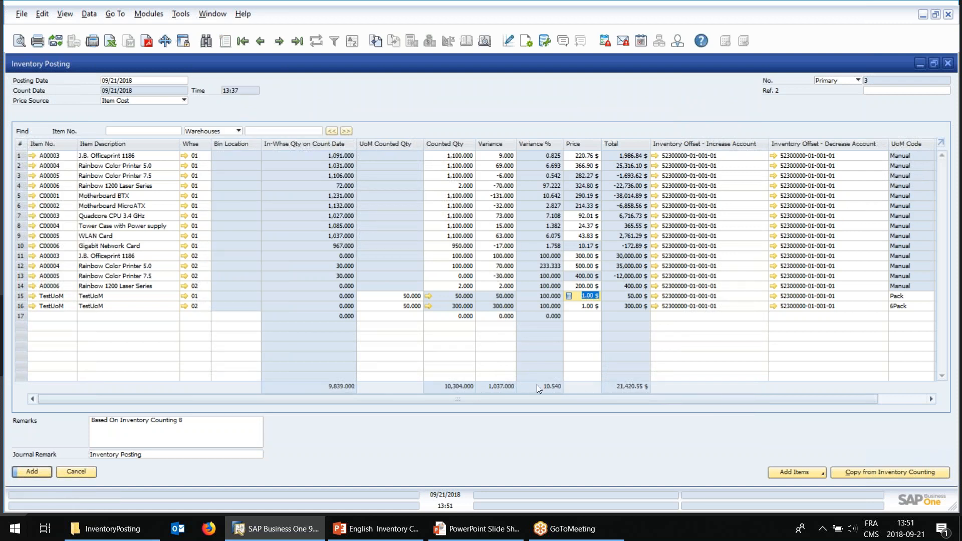
click(32, 471)
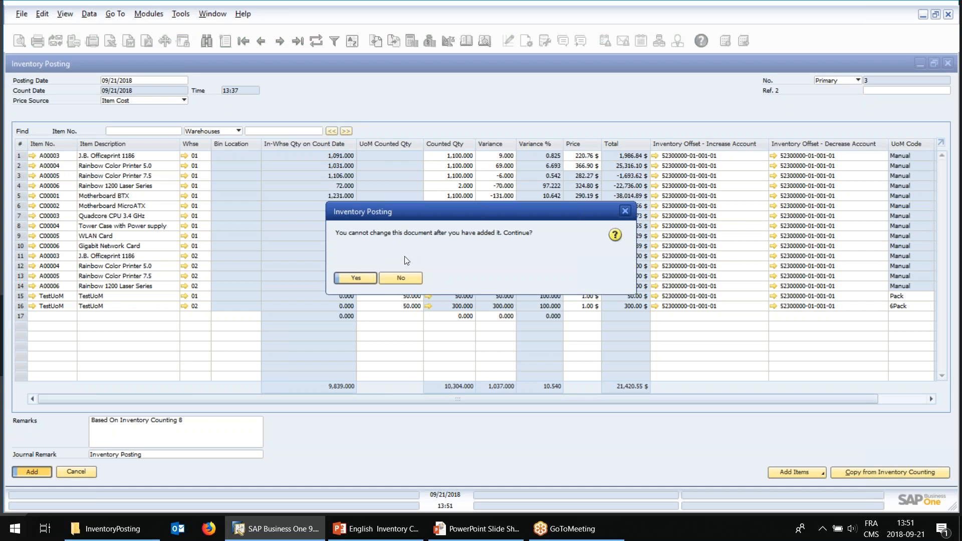
click(356, 278)
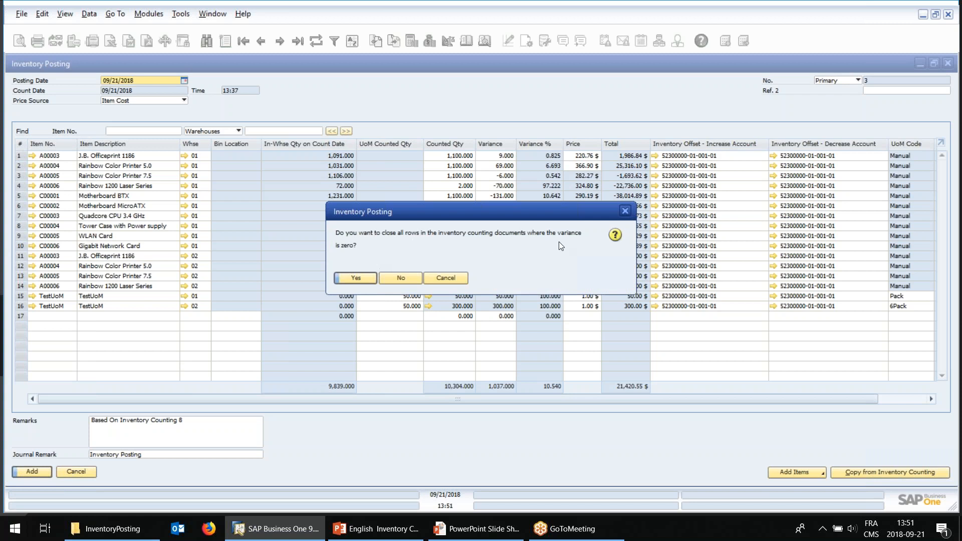
click(365, 282)
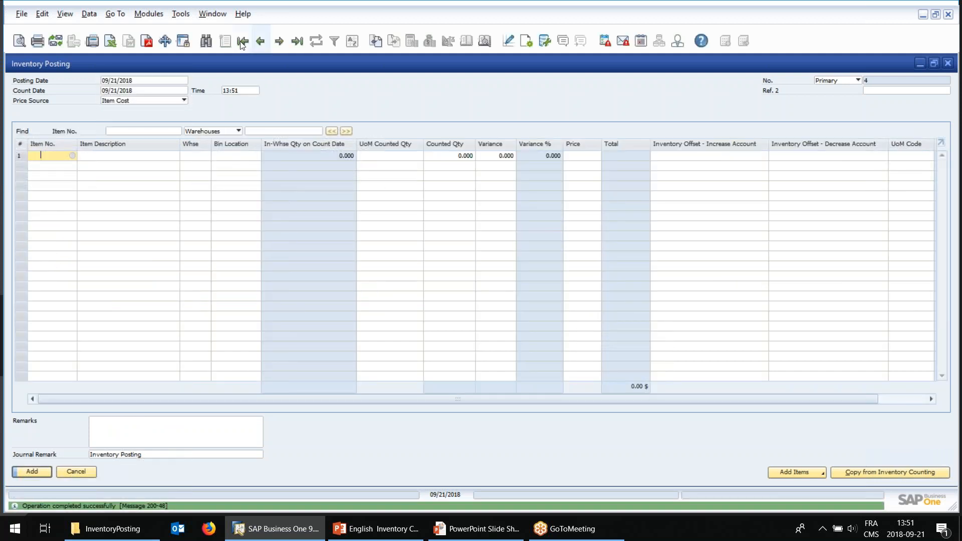
Step: Reopen the added inventory posting and examine the in-stock quantities per warehouse in item A00003's master data
click(260, 42)
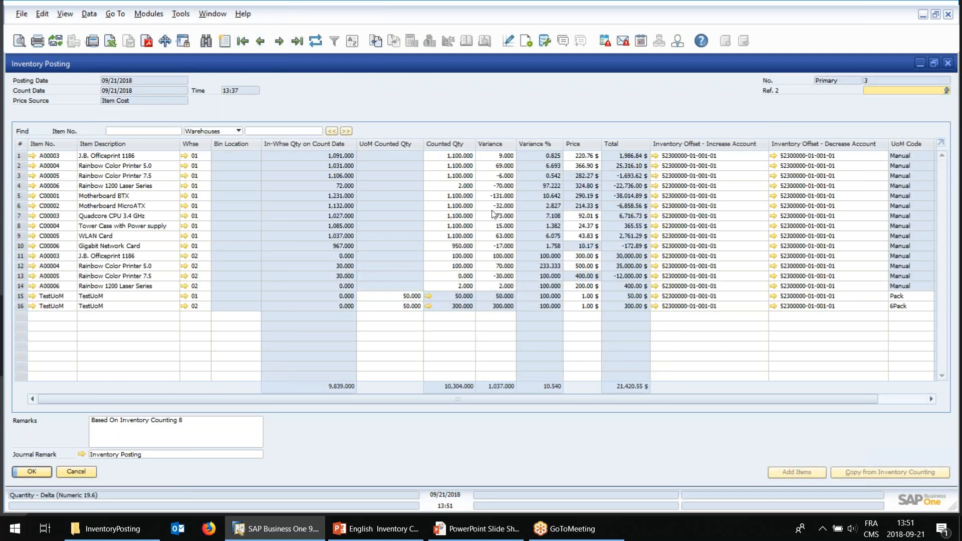
click(32, 156)
click(476, 176)
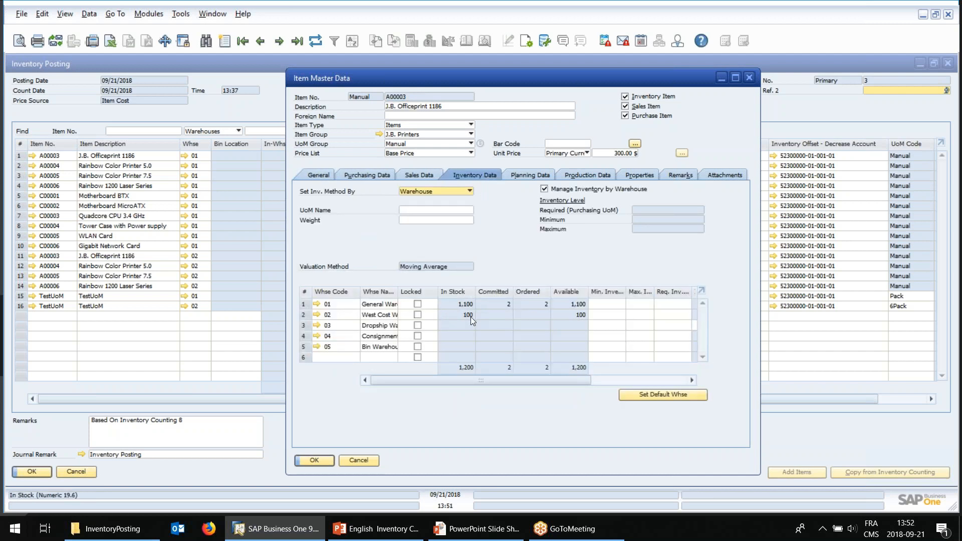
click(364, 459)
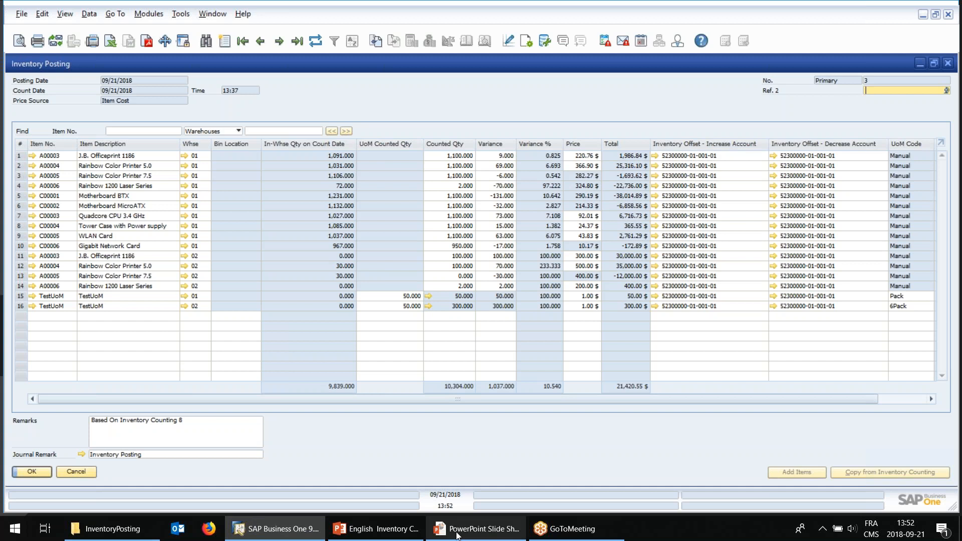
Step: Close the inventory posting and open the latest inventory counting to check its status
mouse_move(465, 532)
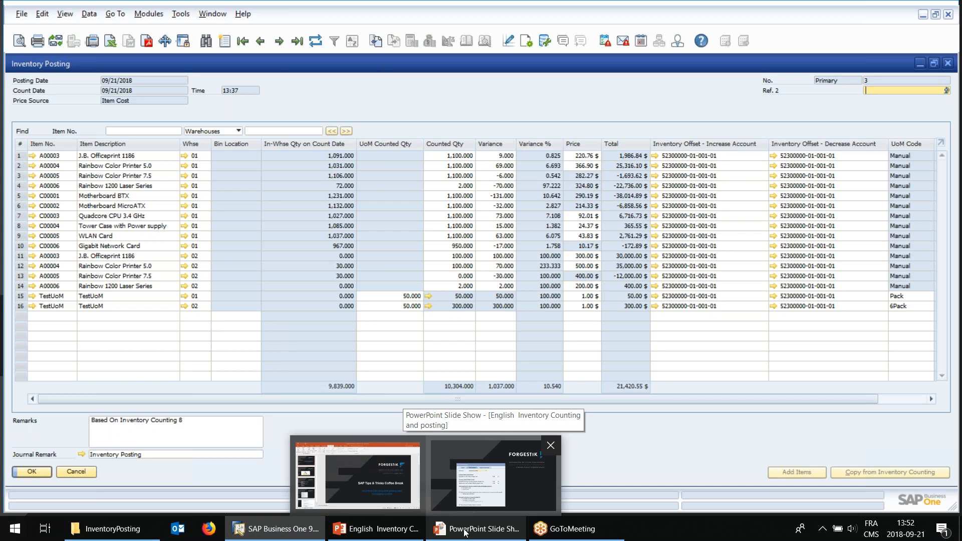
click(92, 474)
click(109, 400)
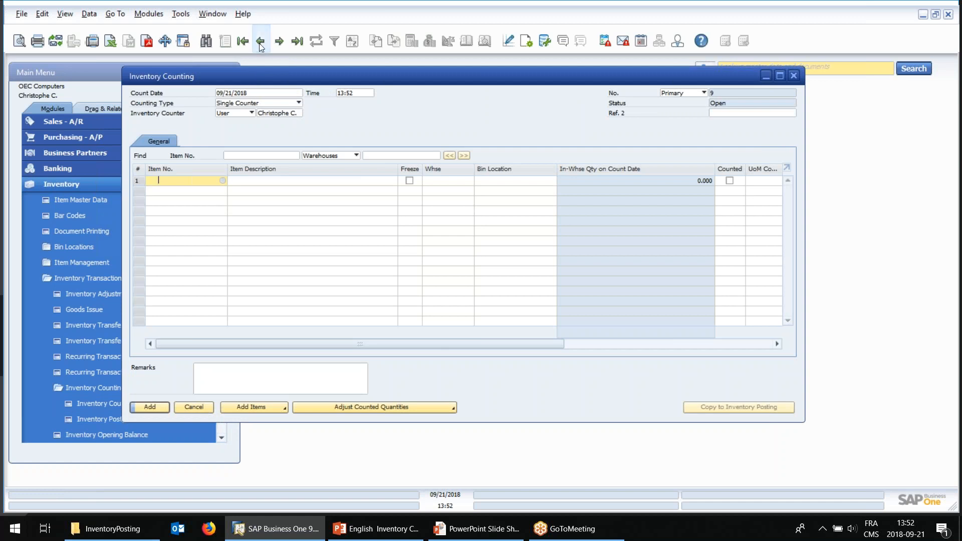
click(260, 42)
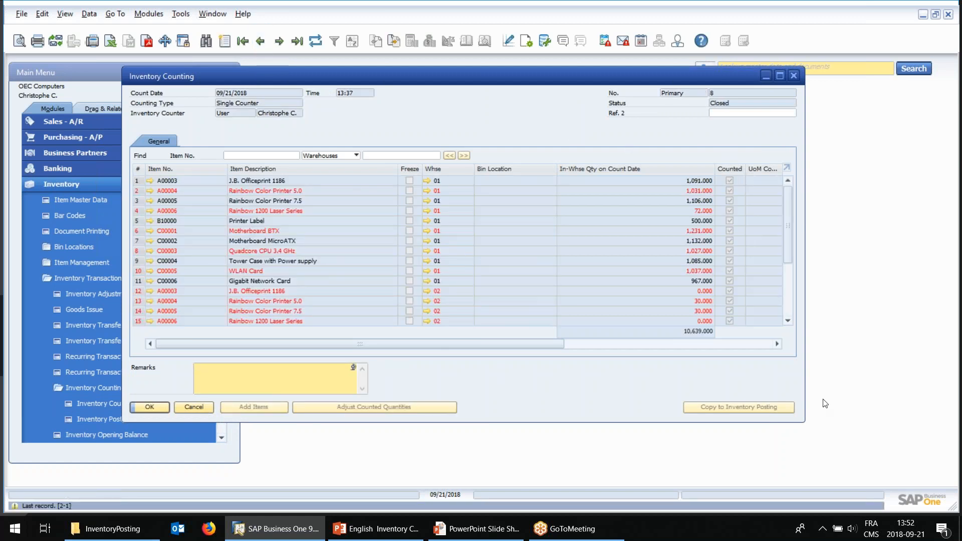
Step: Enlarge the Inventory Counting window and examine the columns available in its form settings, leaving them without saving
drag(805, 423, 919, 482)
click(527, 41)
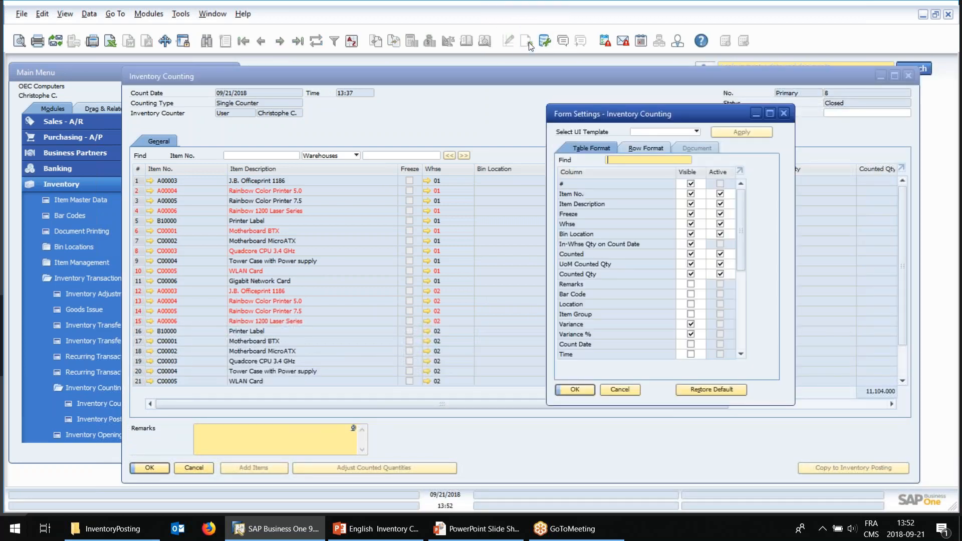
scroll(721, 230, down, 8)
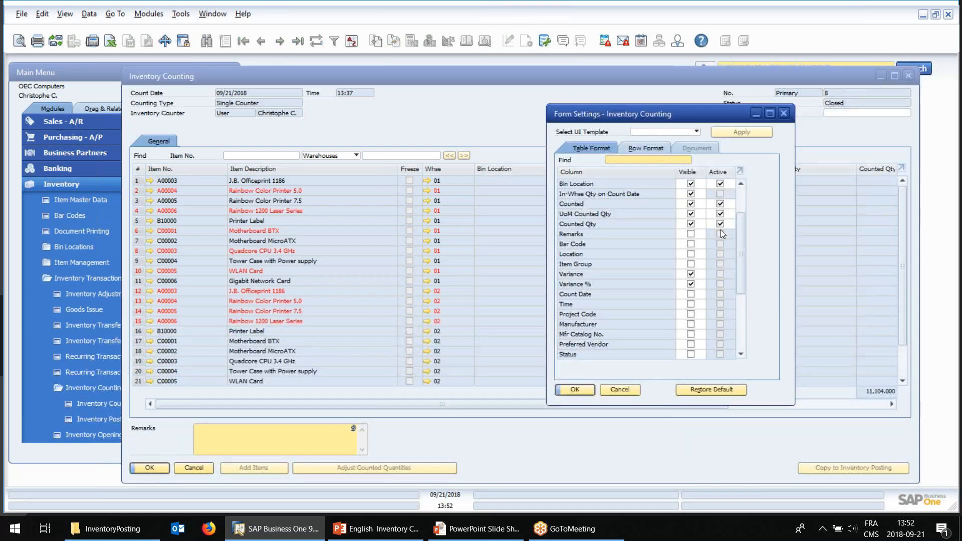
scroll(725, 239, down, 3)
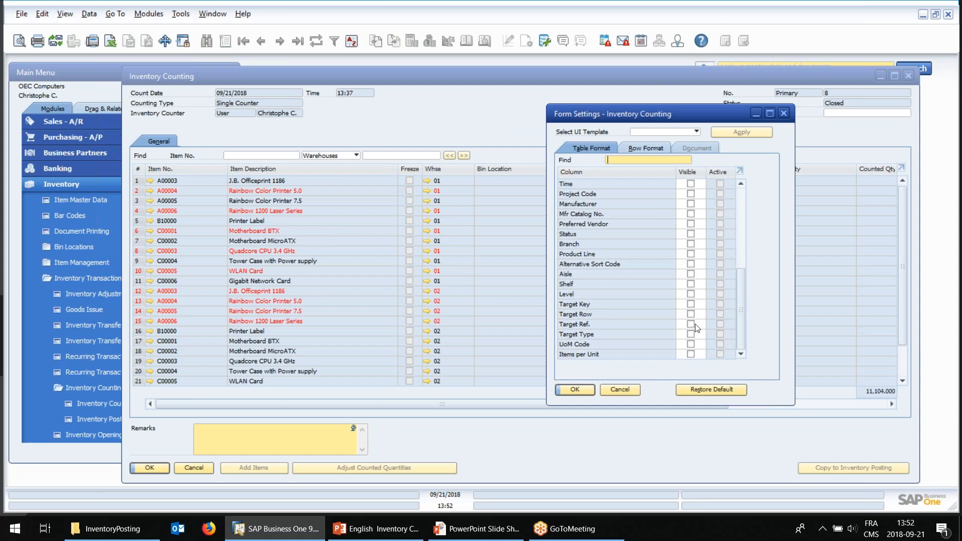
scroll(741, 320, up, 2)
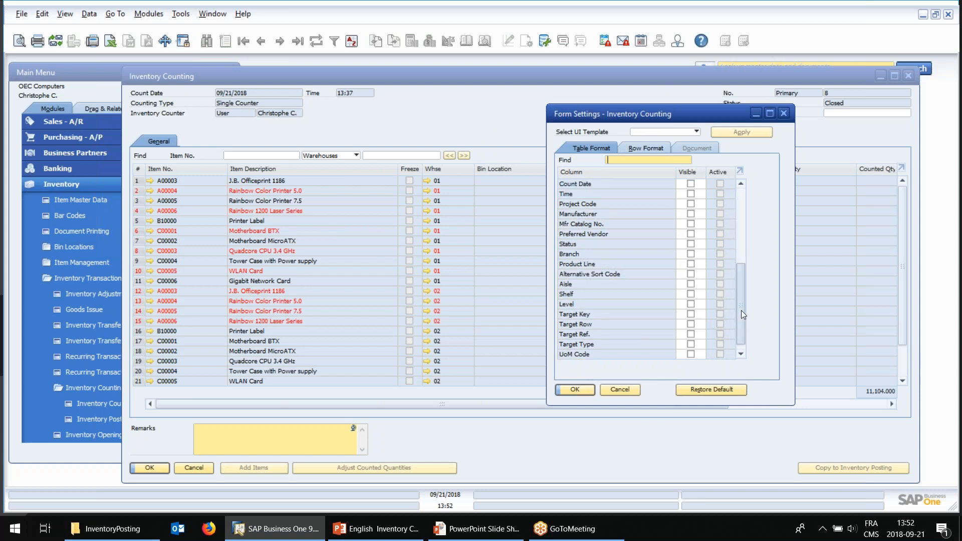
scroll(739, 307, down, 3)
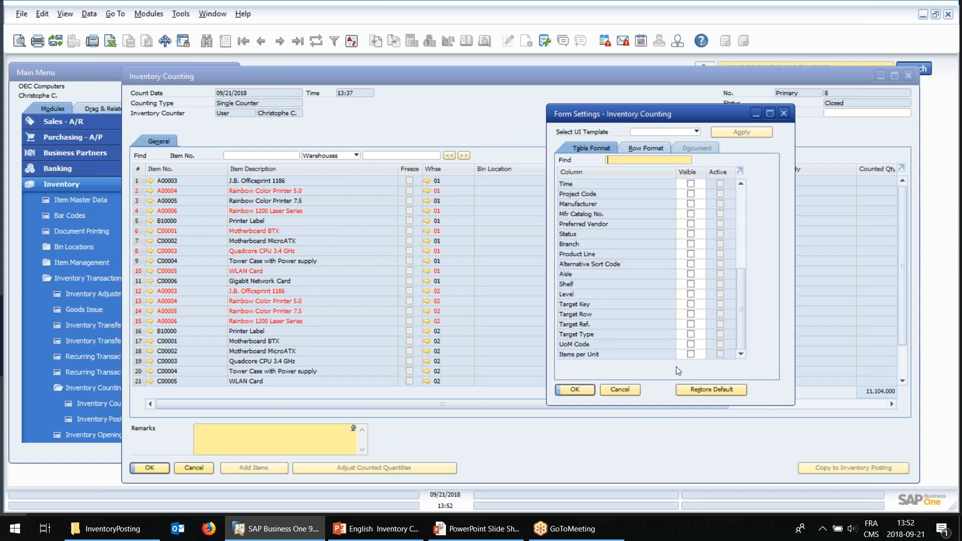
click(620, 389)
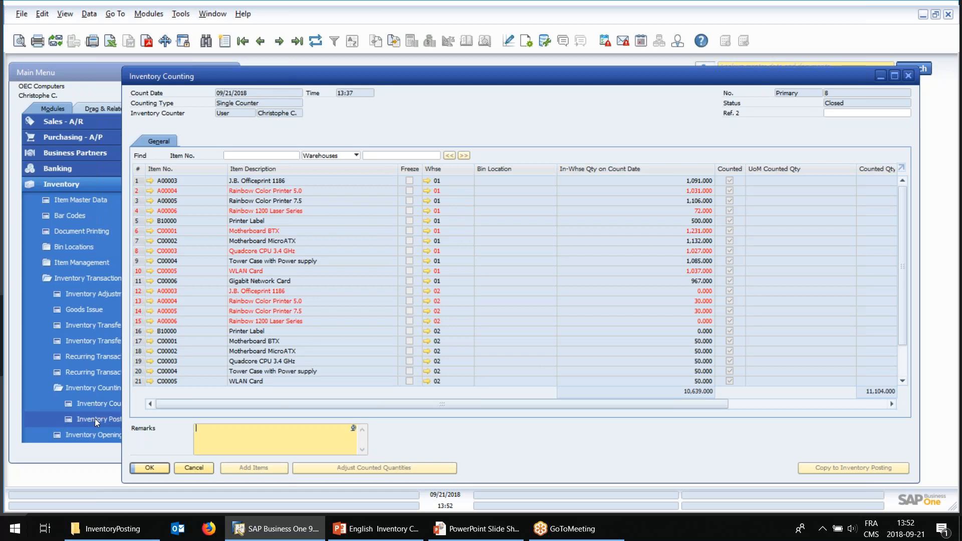
Step: Close the inventory counting and open the most recent inventory posting
click(205, 468)
click(154, 419)
click(258, 44)
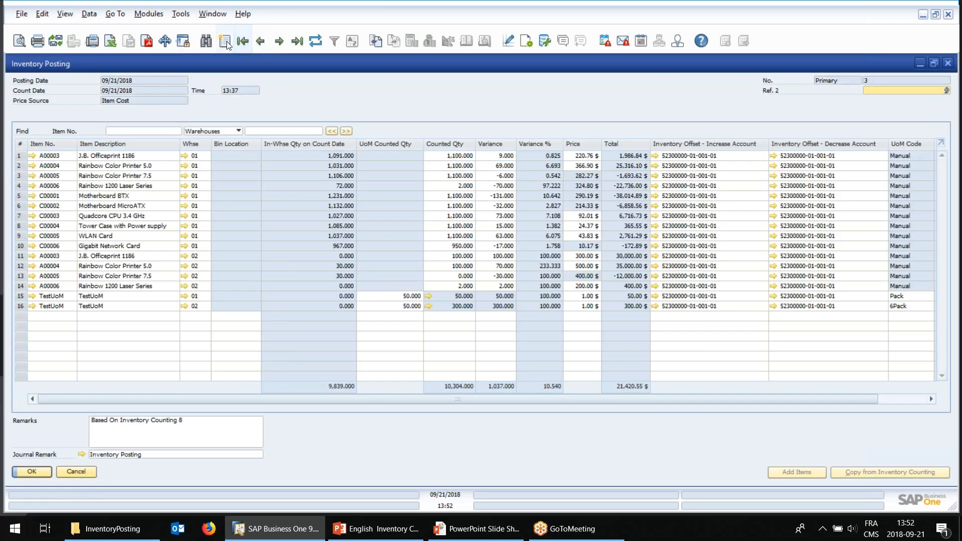
Step: Start a new inventory posting, examine its price source and price list options, and cancel it without adding
click(225, 41)
click(127, 101)
click(126, 131)
click(126, 103)
click(126, 112)
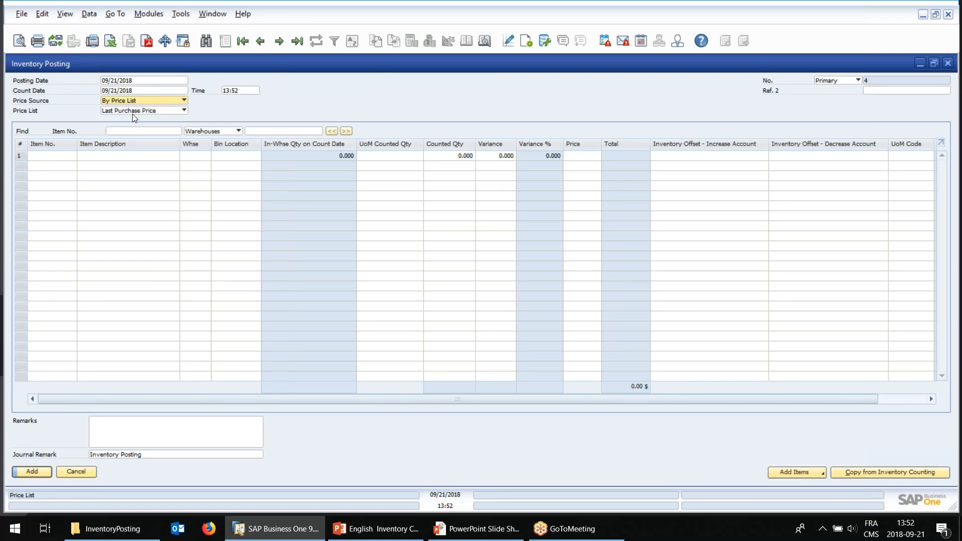
click(145, 112)
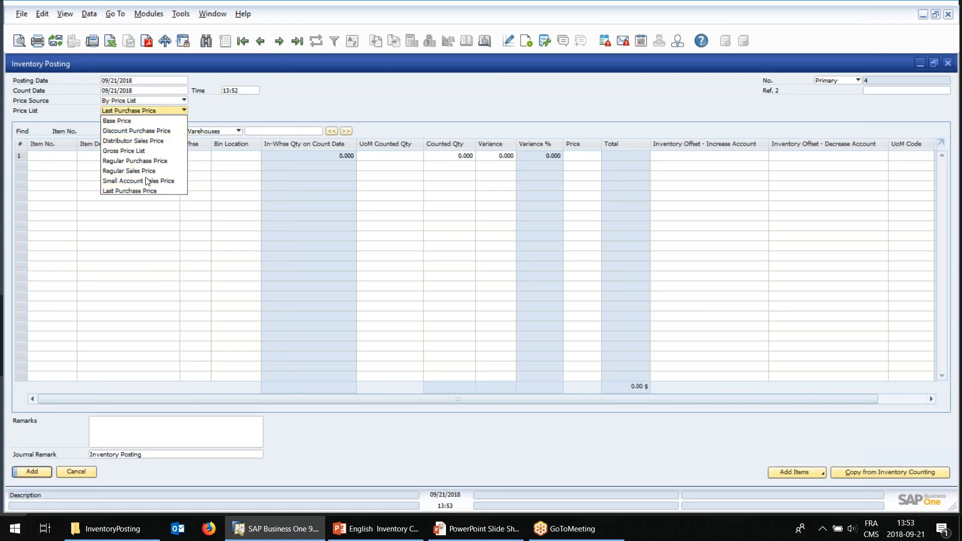
click(144, 112)
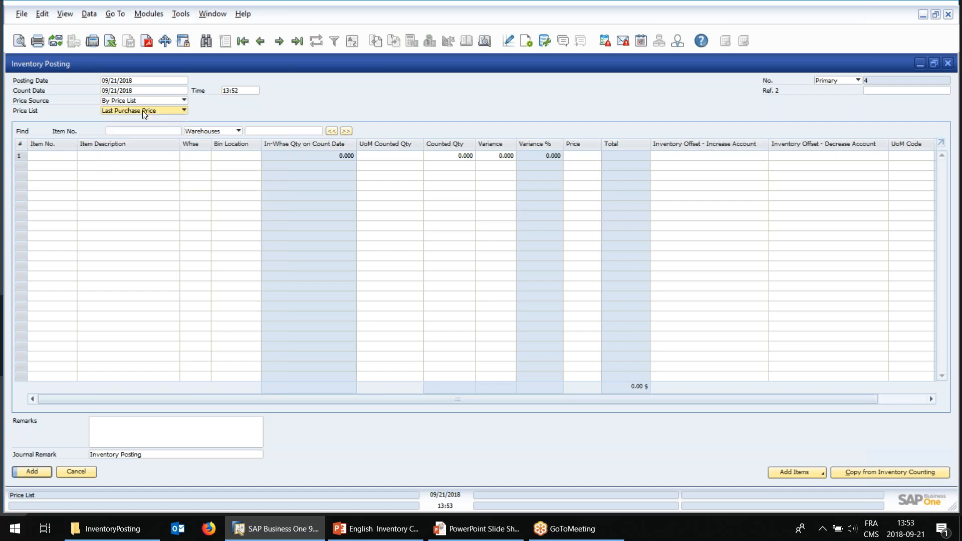
click(141, 100)
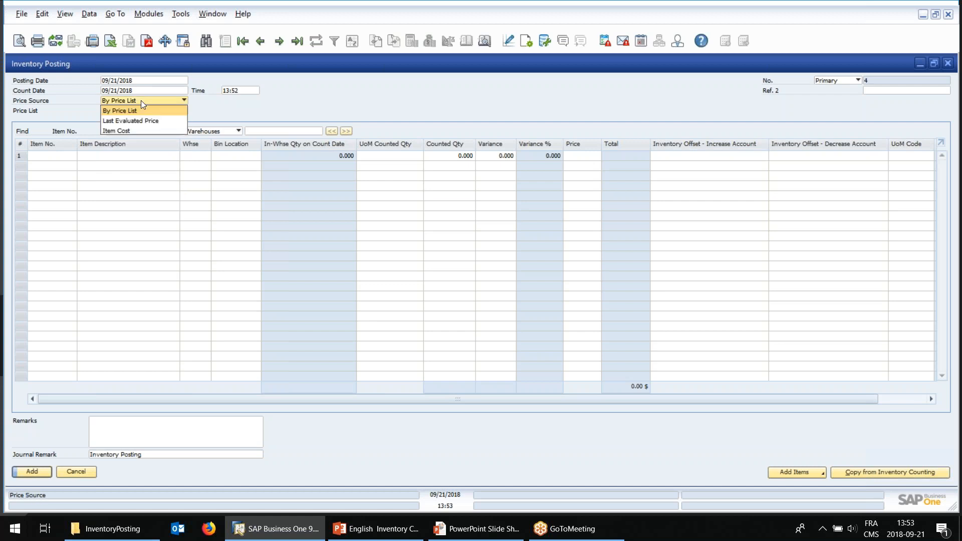
click(133, 130)
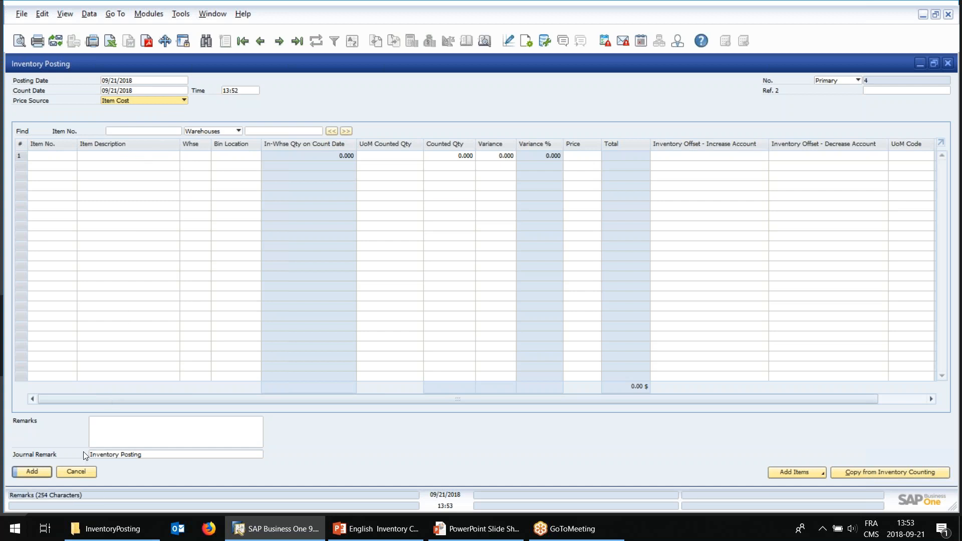
click(75, 473)
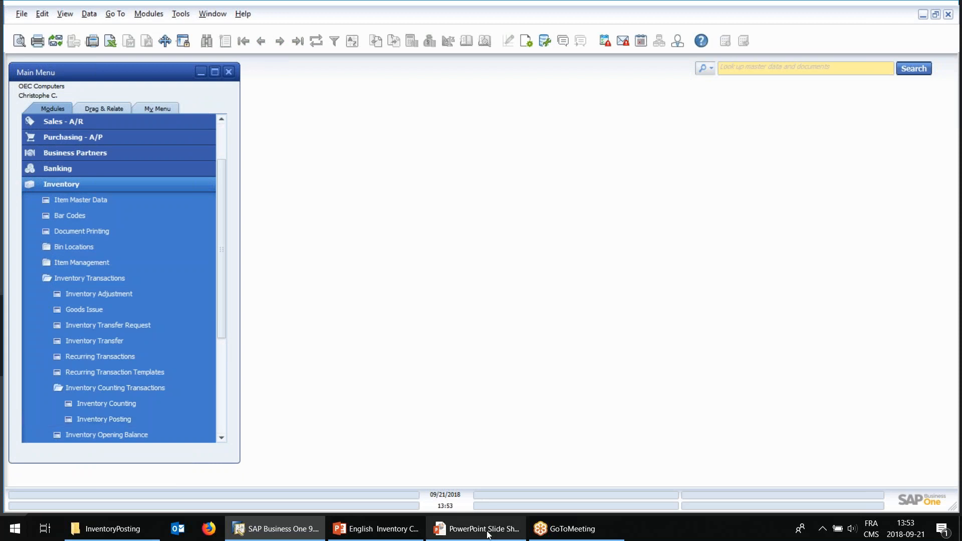
Step: Switch to the PowerPoint slide show, go back to the counting scenarios figure to examine it, and return to SAP Business One
mouse_move(484, 539)
click(491, 476)
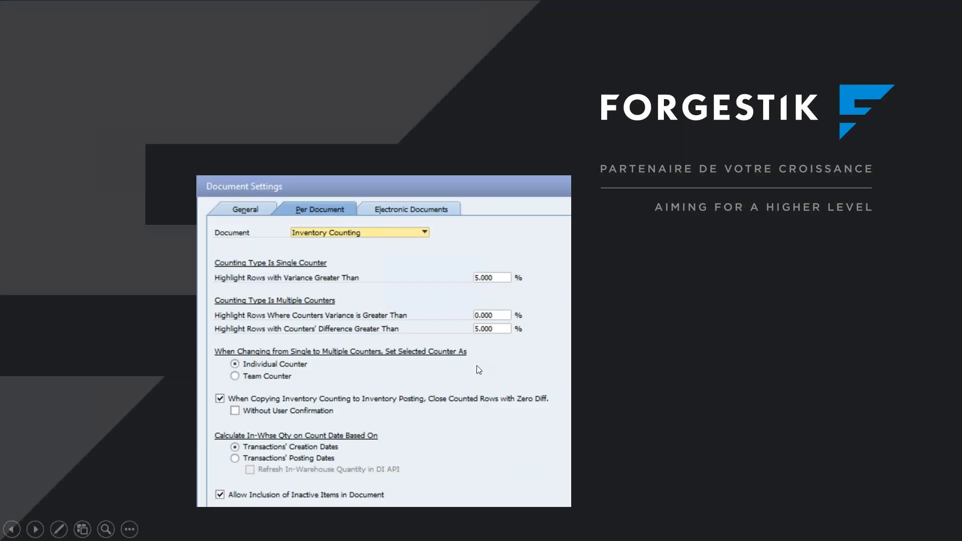
scroll(477, 365, up, 2)
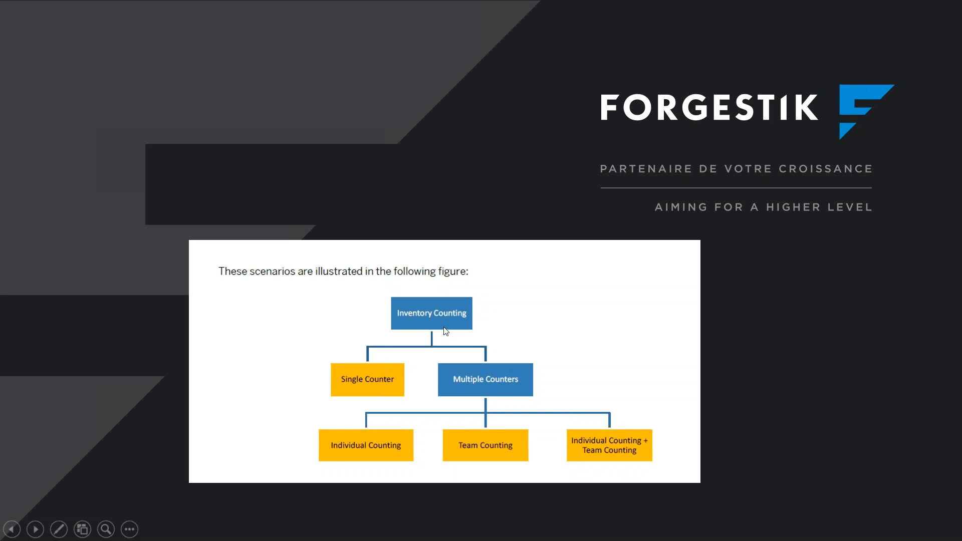
key(alt+Tab)
key(alt+Tab)
key(alt+Tab)
key(alt+Tab)
key(alt+Tab)
key(alt+Tab)
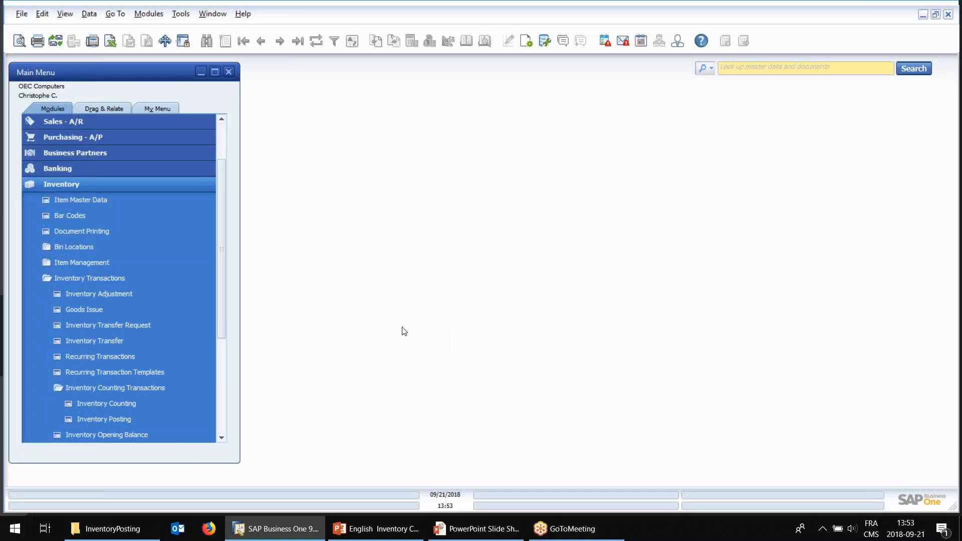
Step: Search for inventory countings with the status Open and open counting number 4
click(97, 387)
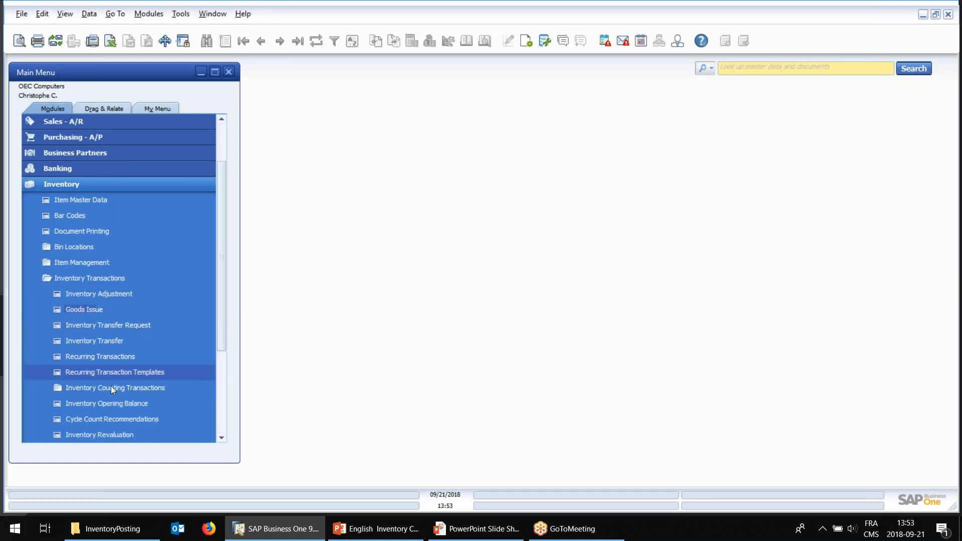
click(79, 387)
click(87, 403)
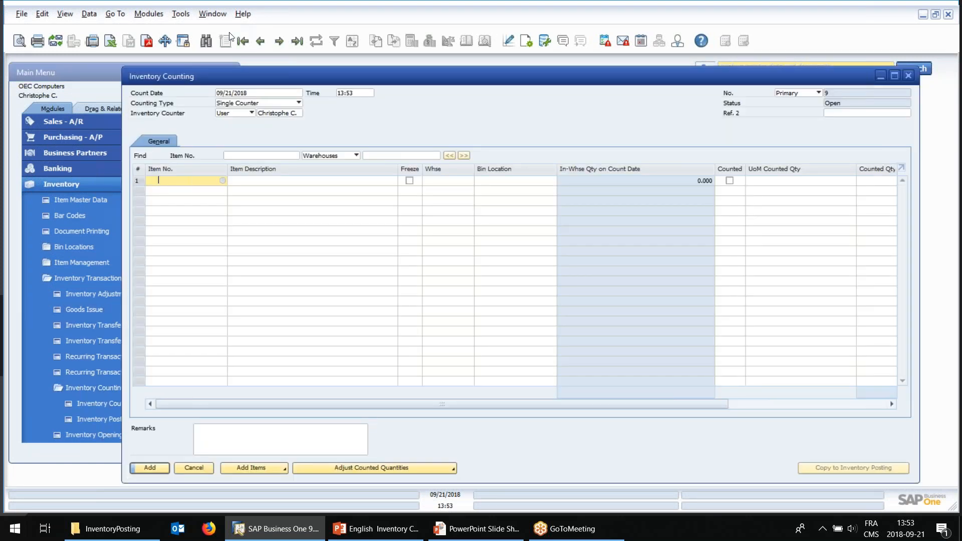
click(206, 41)
click(889, 103)
click(847, 117)
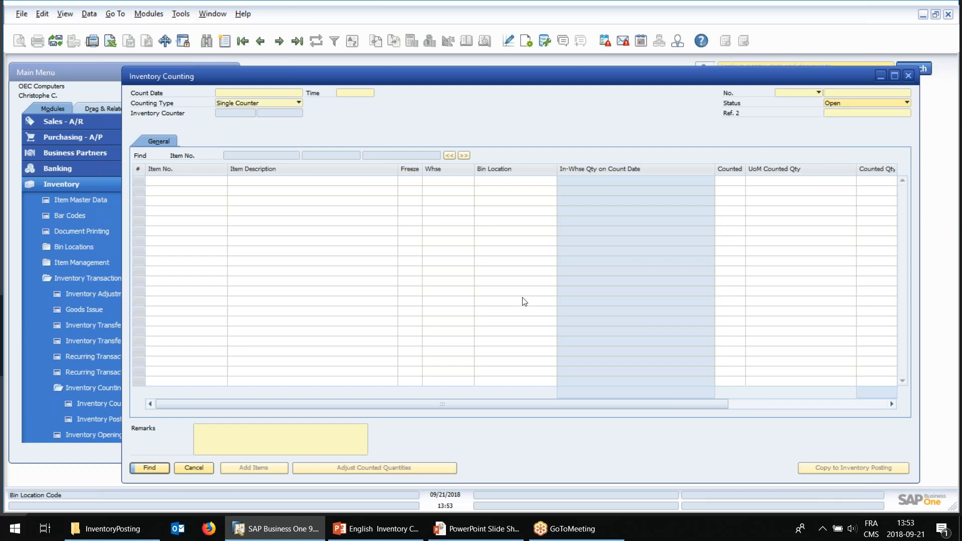
click(149, 468)
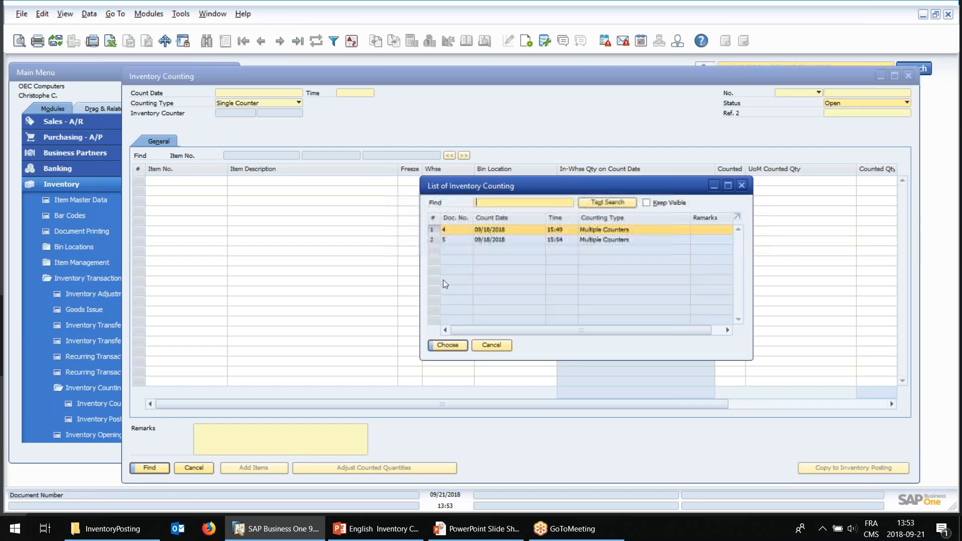
double_click(512, 229)
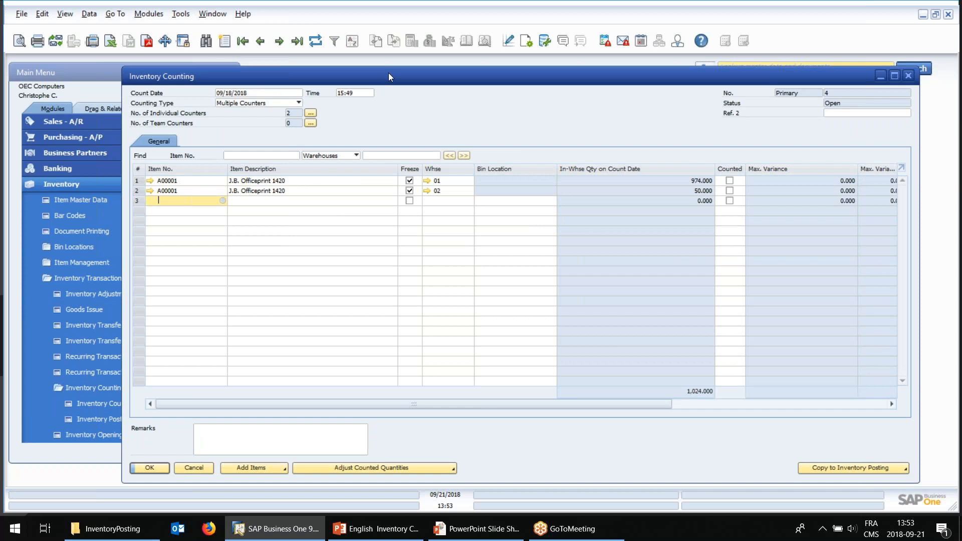
Step: Examine the individual counters assigned to the counting, leave the selection without changes, and maximize the Inventory Counting window
drag(384, 73, 313, 73)
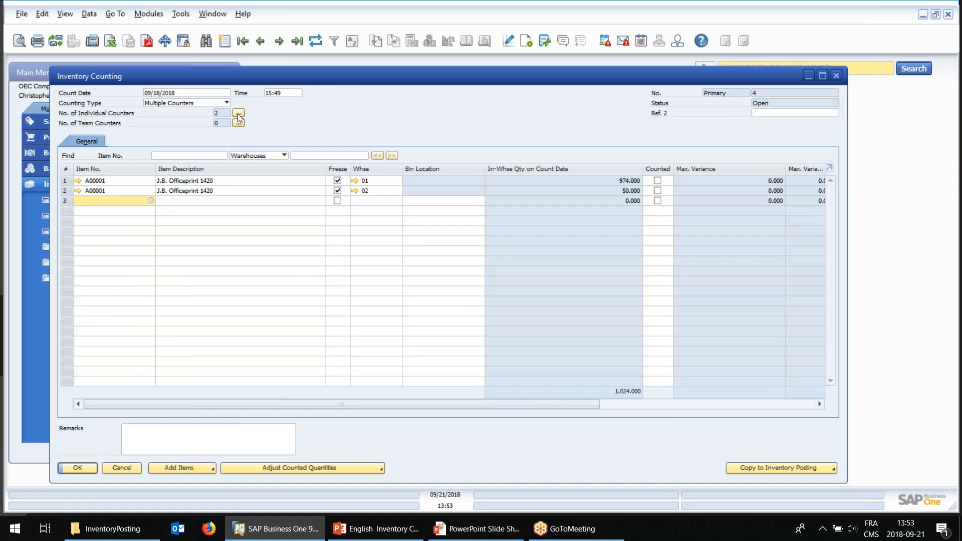
drag(260, 80, 293, 82)
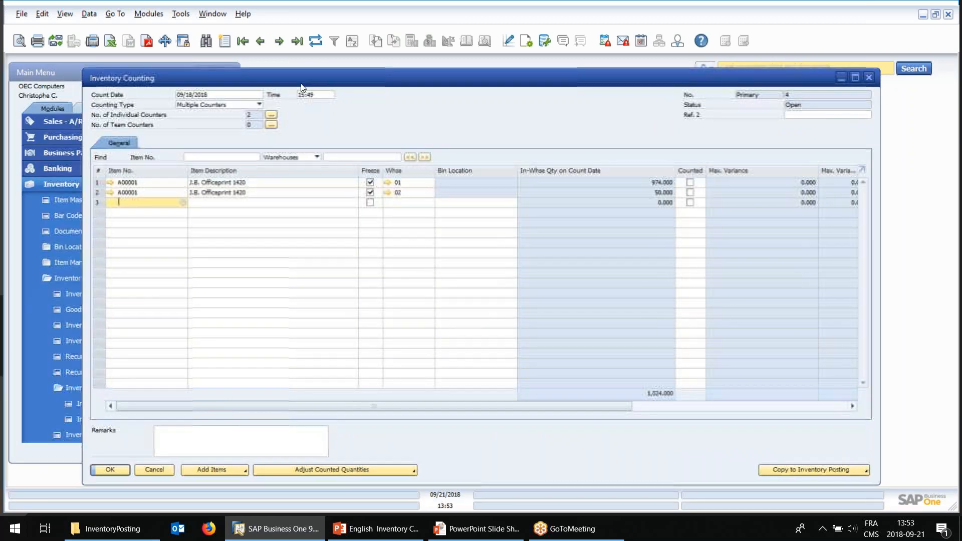
click(271, 115)
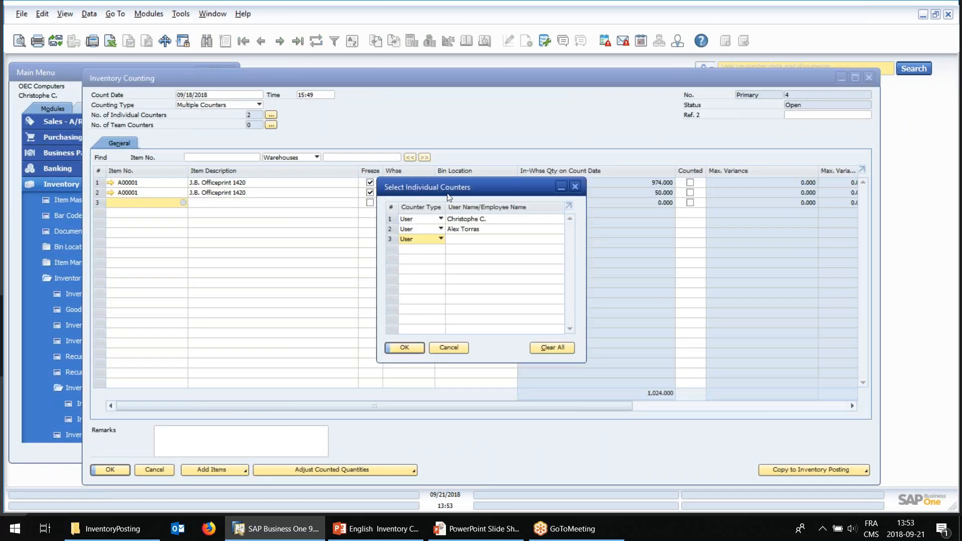
click(450, 350)
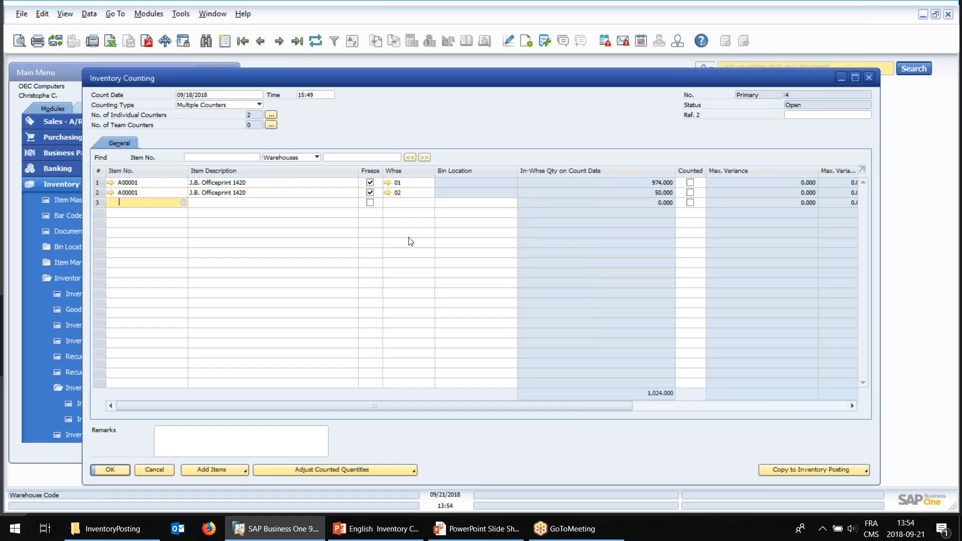
click(856, 79)
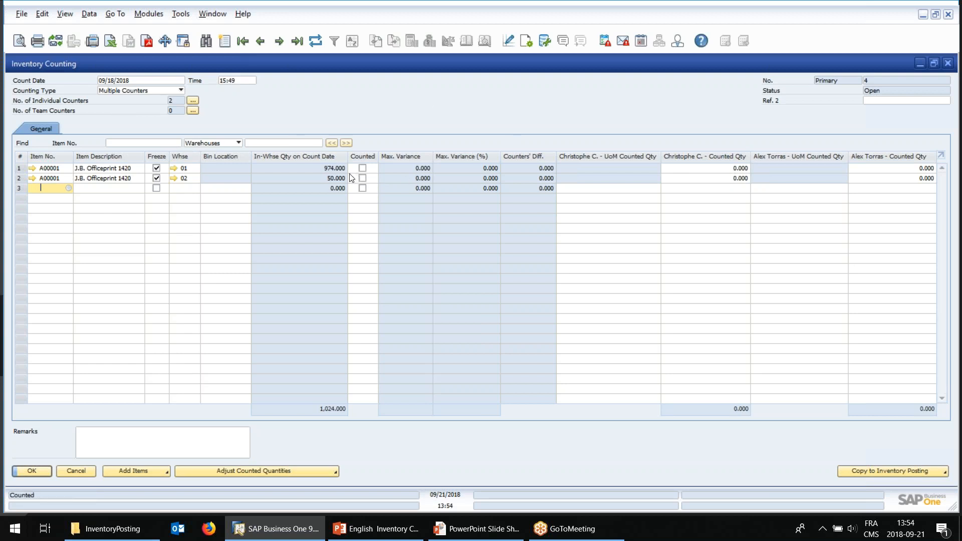
Step: Enter counted quantities for item A00001 in warehouse 01: 970 for the first counter and 972 for the second
click(696, 169)
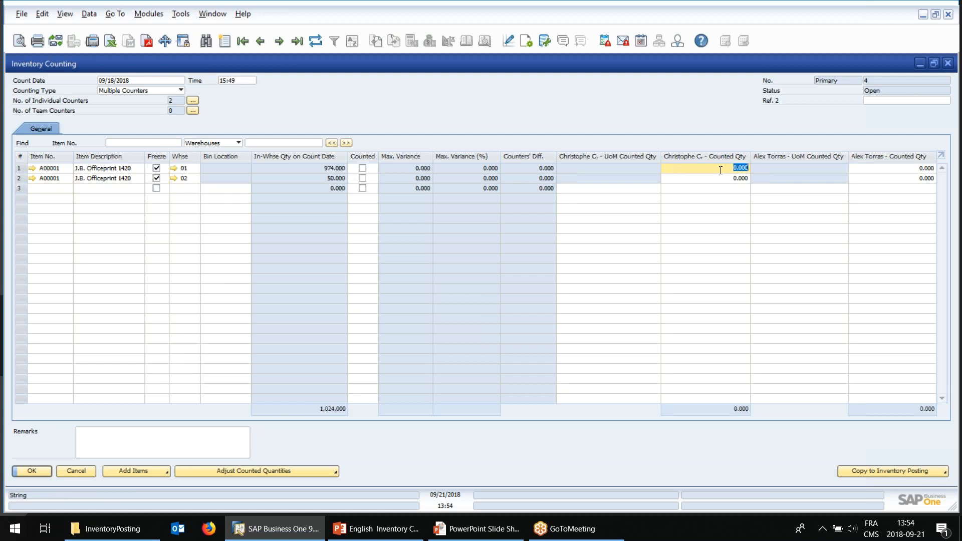
click(874, 169)
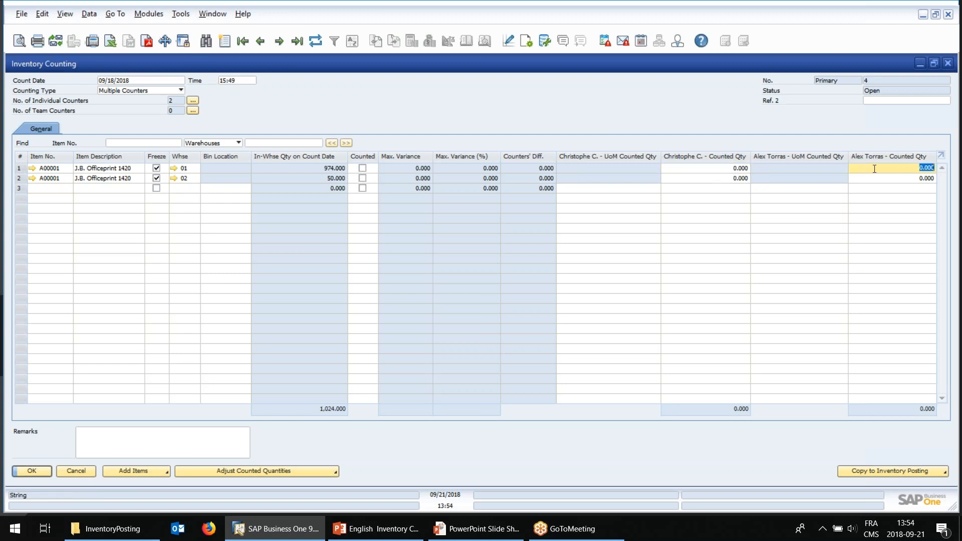
click(705, 170)
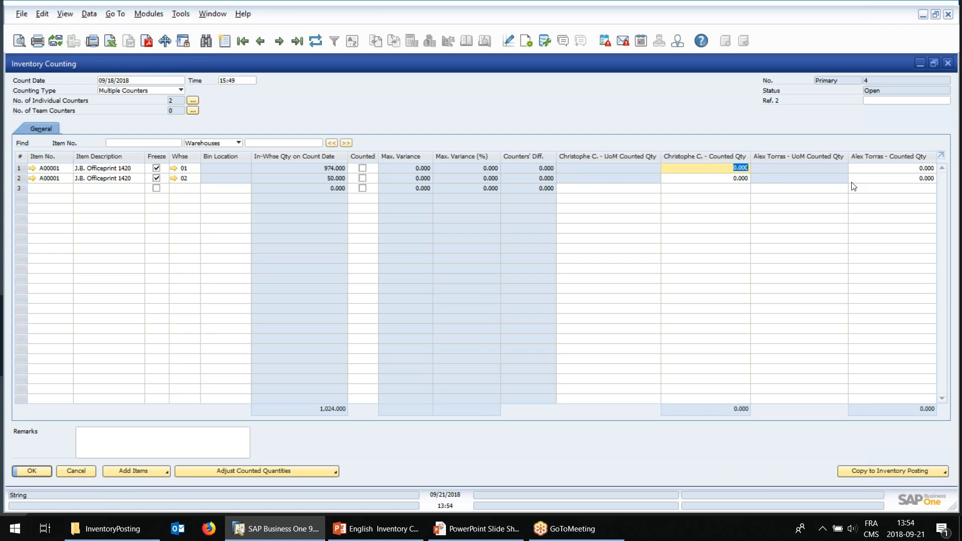
text(570)
key(Tab)
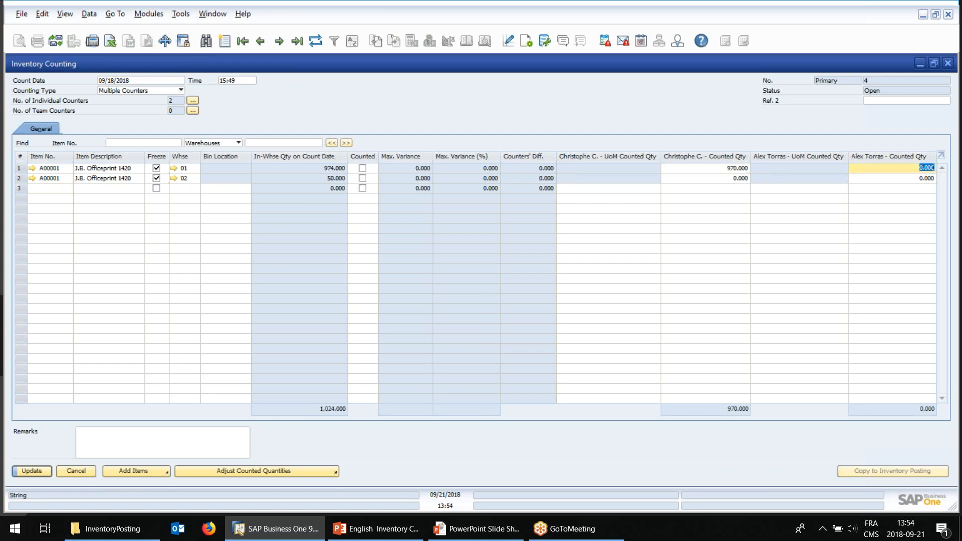
text(972)
key(Tab)
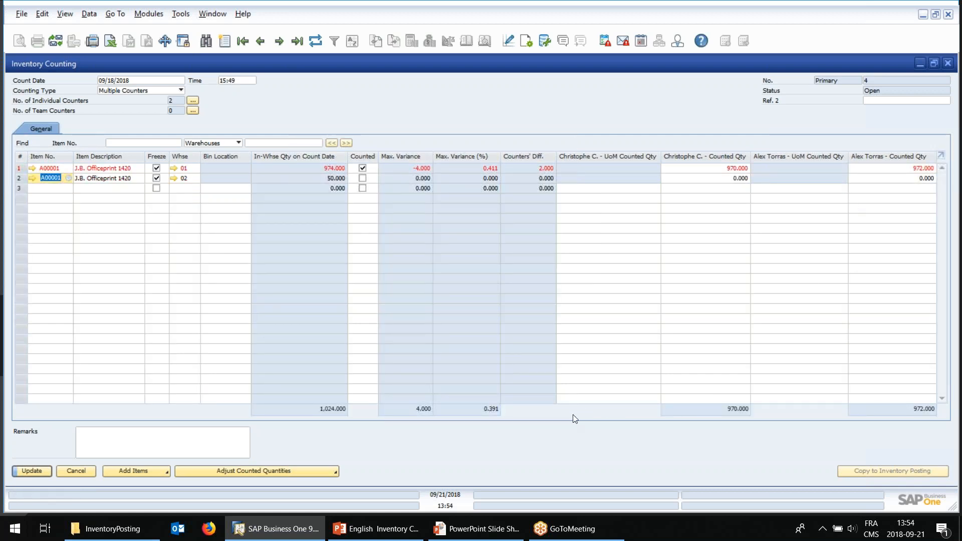
Step: Compare both counters' quantities, examine the Inventory Counting document settings slide in PowerPoint, and return to the counting in SAP Business One
click(722, 170)
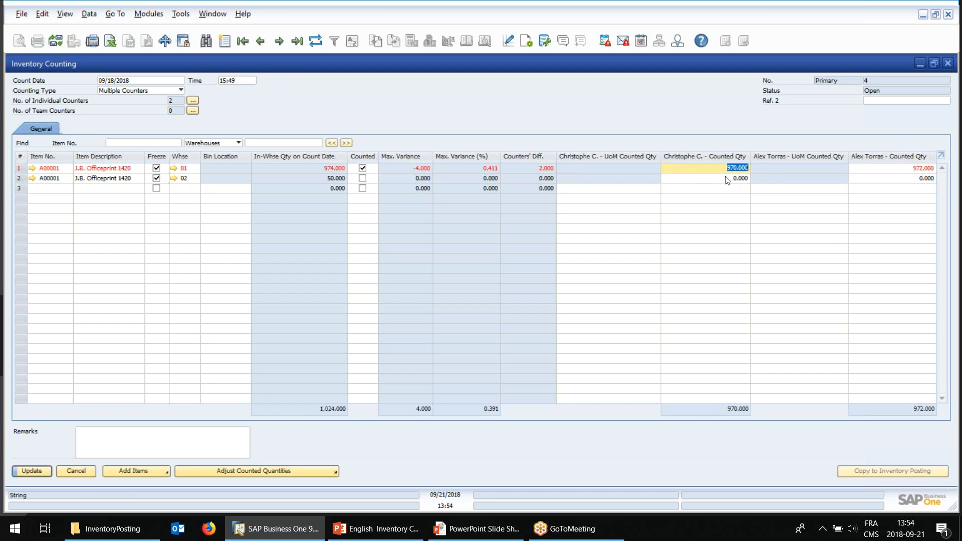
click(931, 170)
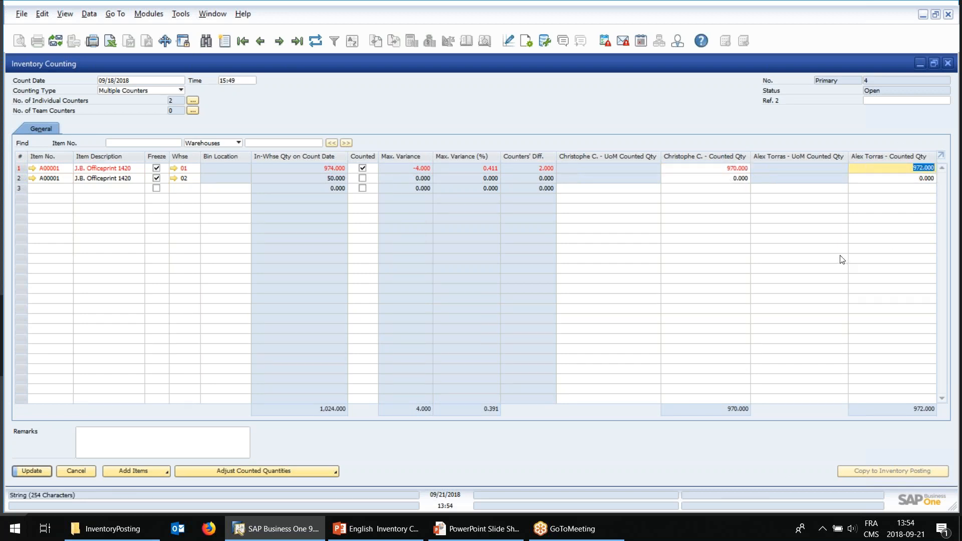
click(703, 171)
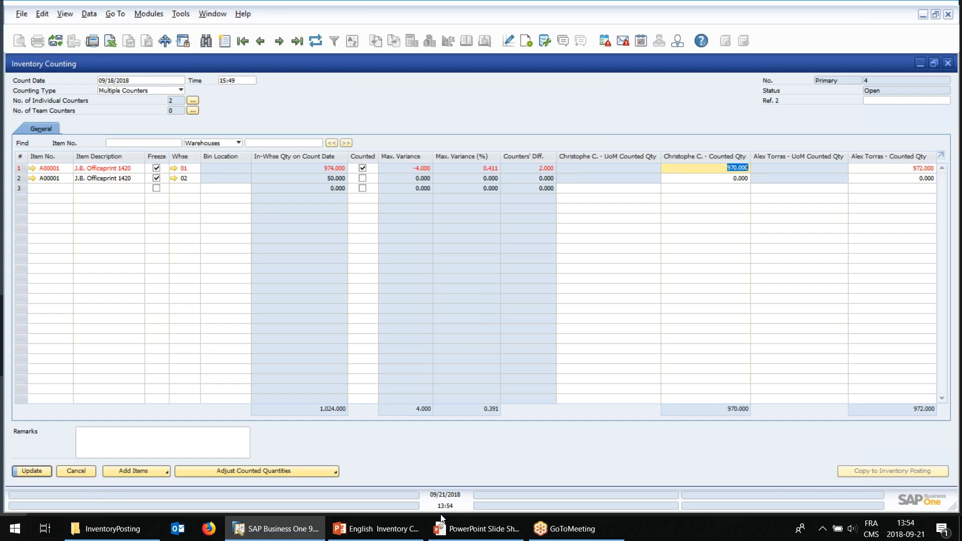
click(511, 532)
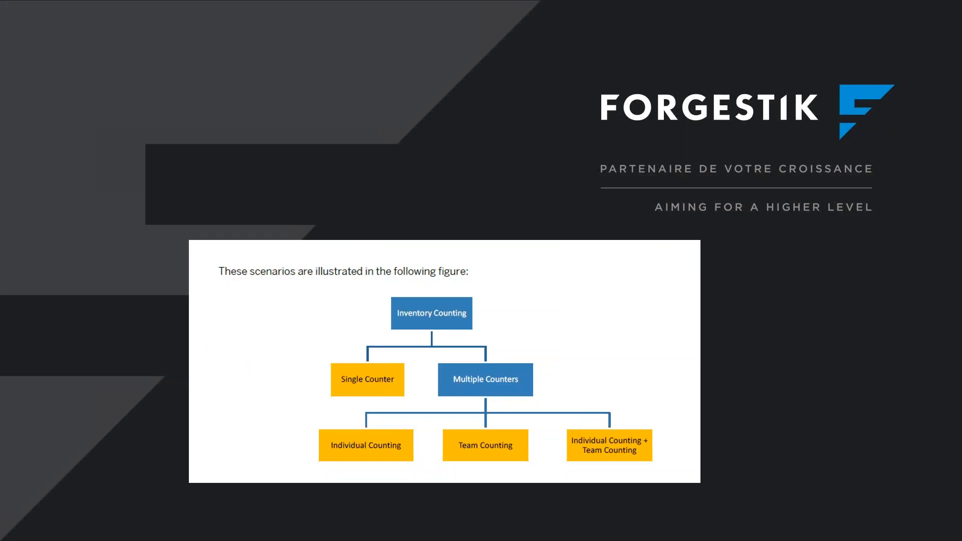
key(Right)
key(Right)
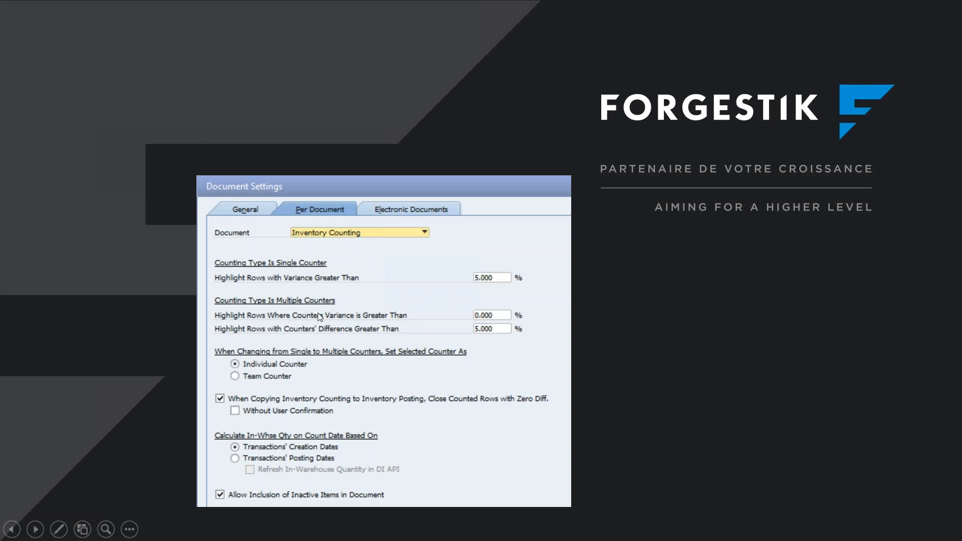
key(alt+Tab)
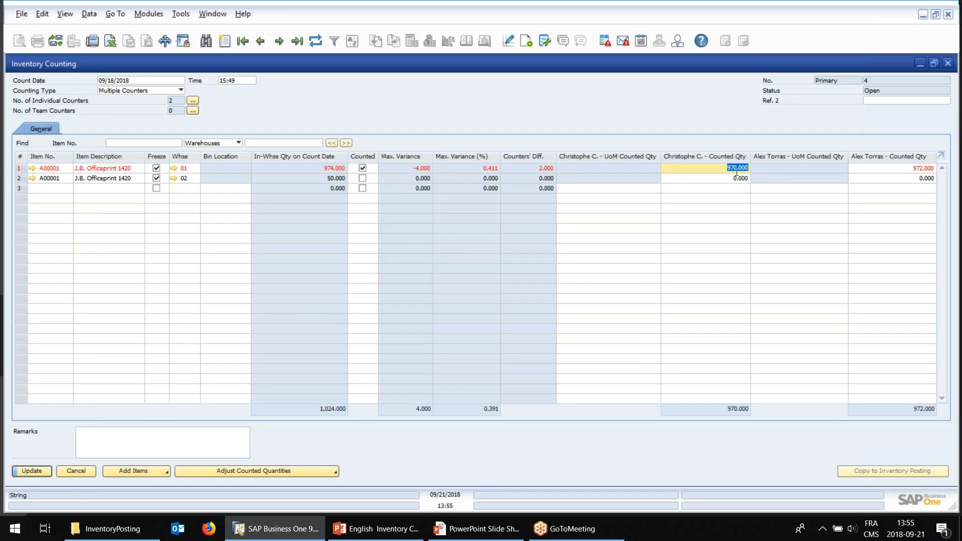
Step: Change the first counter's counted quantity for item A00001 in warehouse 01 to 971
text(971)
key(Tab)
key(shift+Tab)
key(Tab)
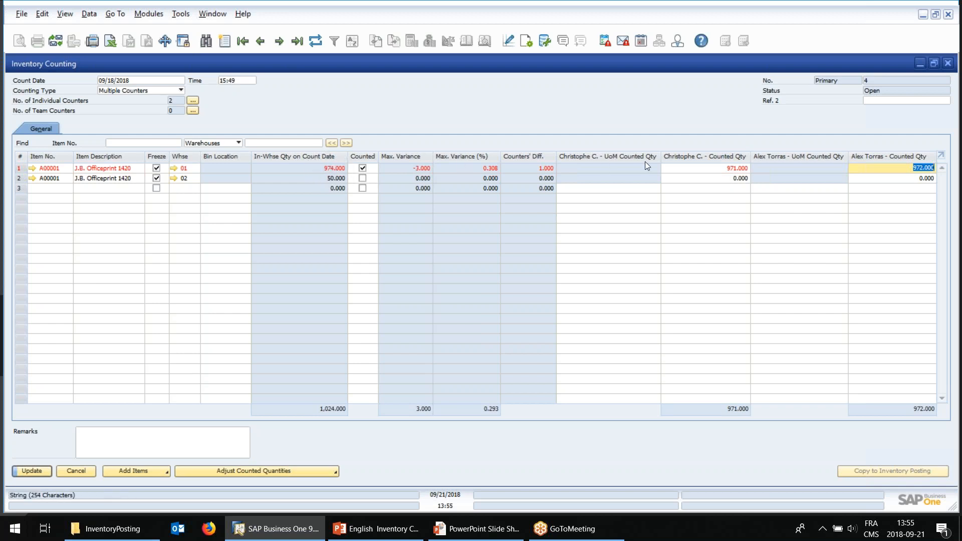
Step: Set the first counter's counted quantity for item A00001 in warehouse 01 to 950
click(723, 170)
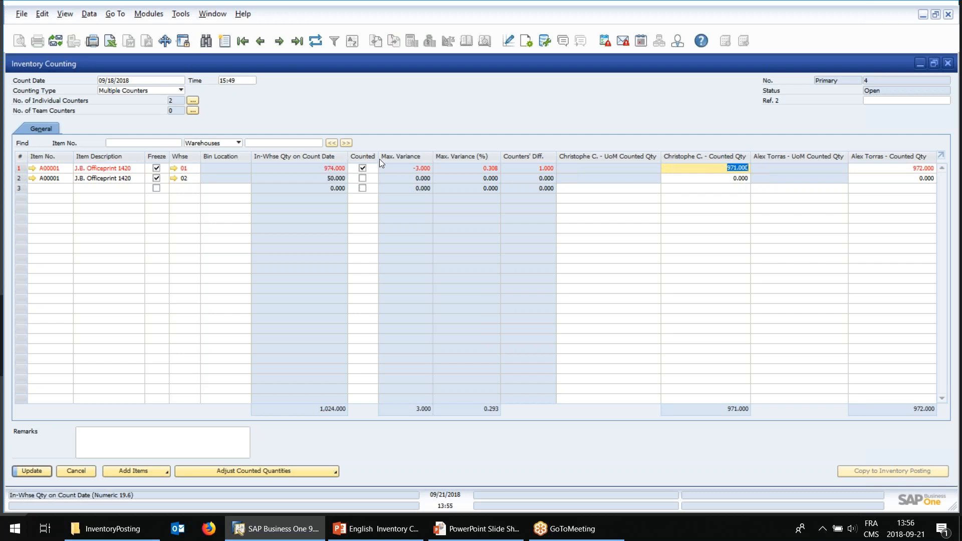
text(950)
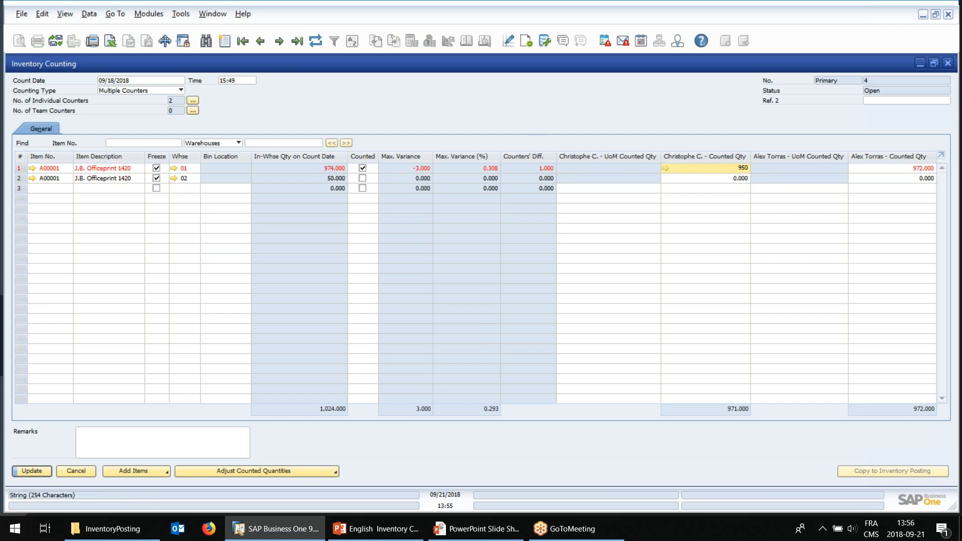
key(Tab)
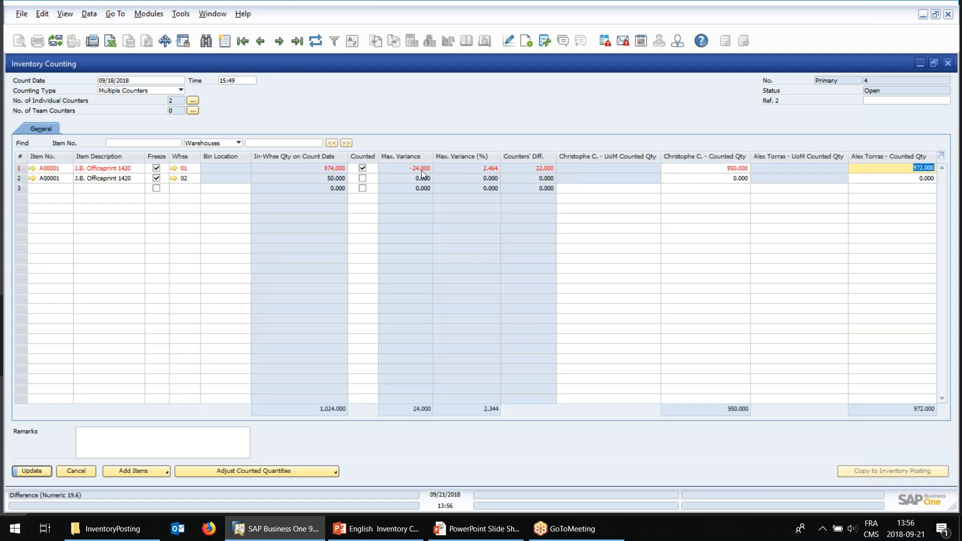
click(709, 169)
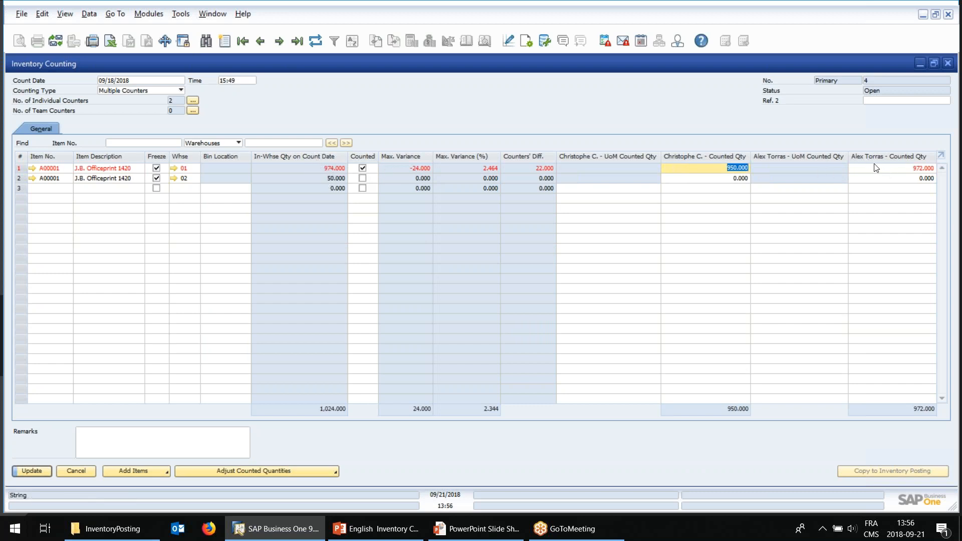
Step: Set the first counter's counted quantity for item A00001 in warehouse 01 to 974
text(5)
text(74)
key(Tab)
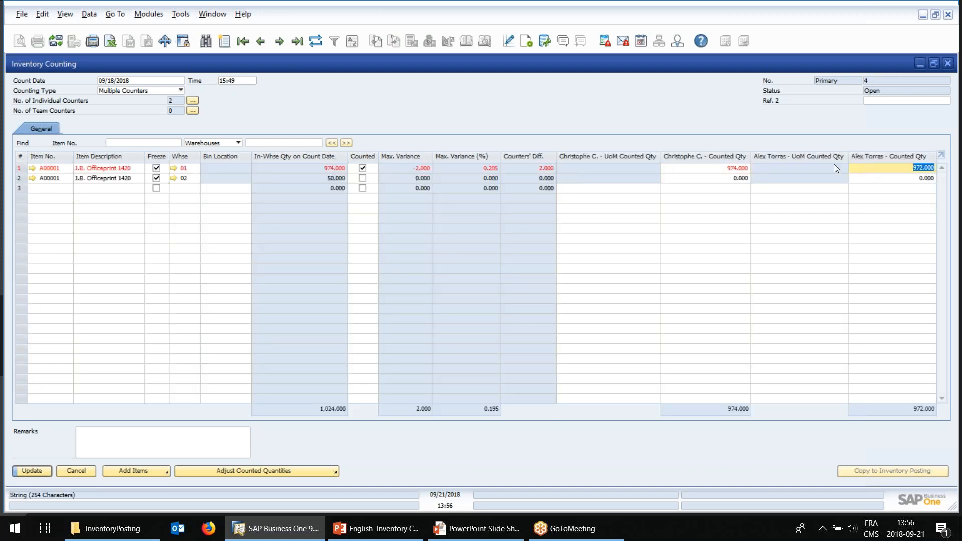
Step: Enter a counted quantity of 50 for both counters on item A00001 in warehouse 02 and update the counting
click(721, 176)
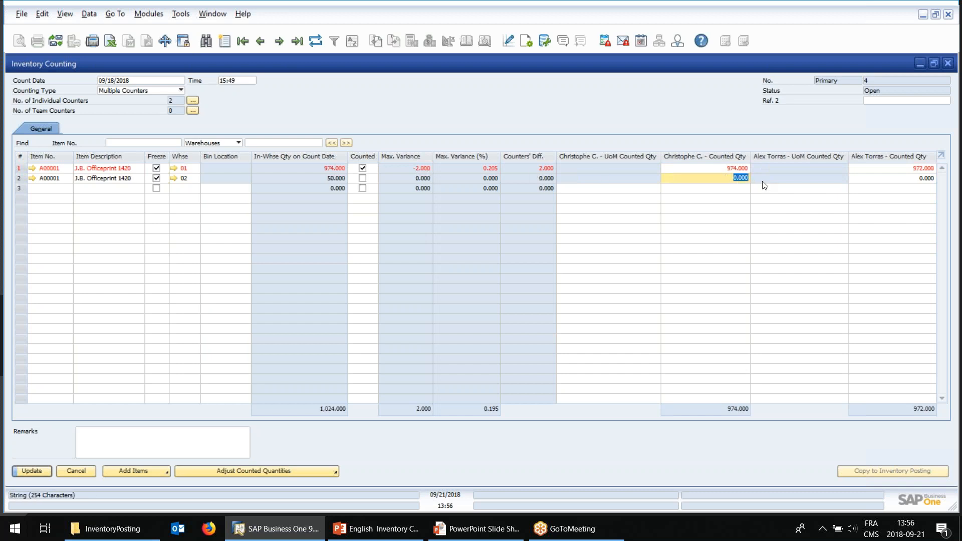
text(50)
key(Tab)
text(50)
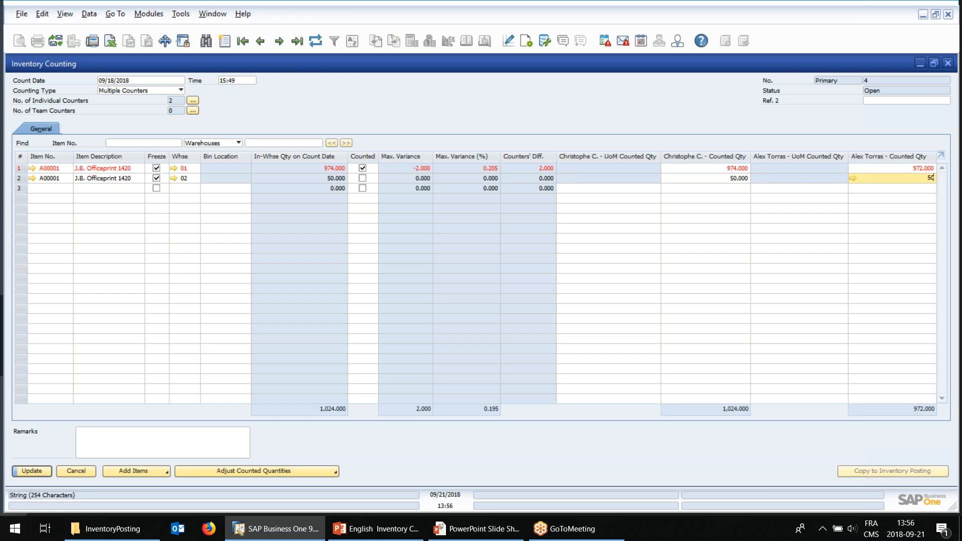
key(Tab)
click(735, 180)
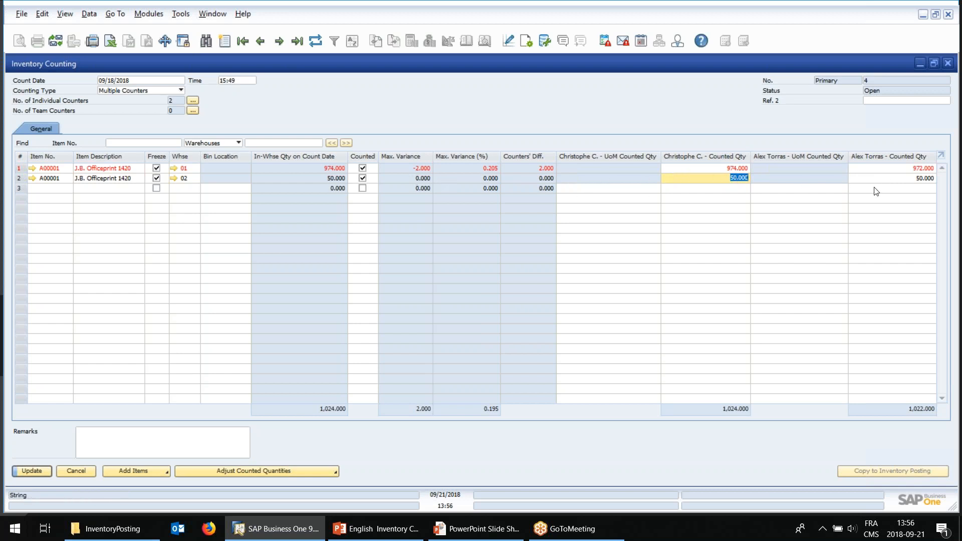
click(889, 181)
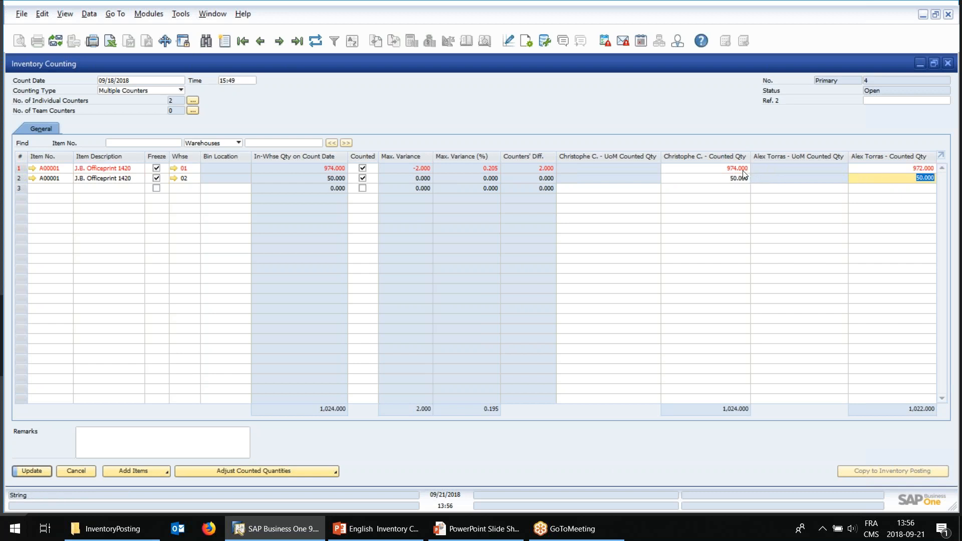
click(33, 471)
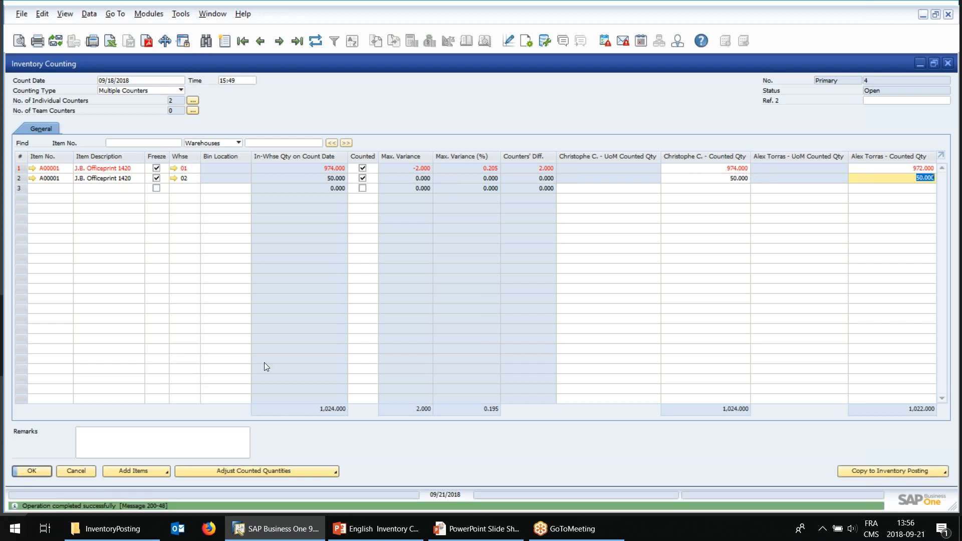
Step: Try to copy the items with no counters' difference to an inventory posting and cancel the posting
click(909, 473)
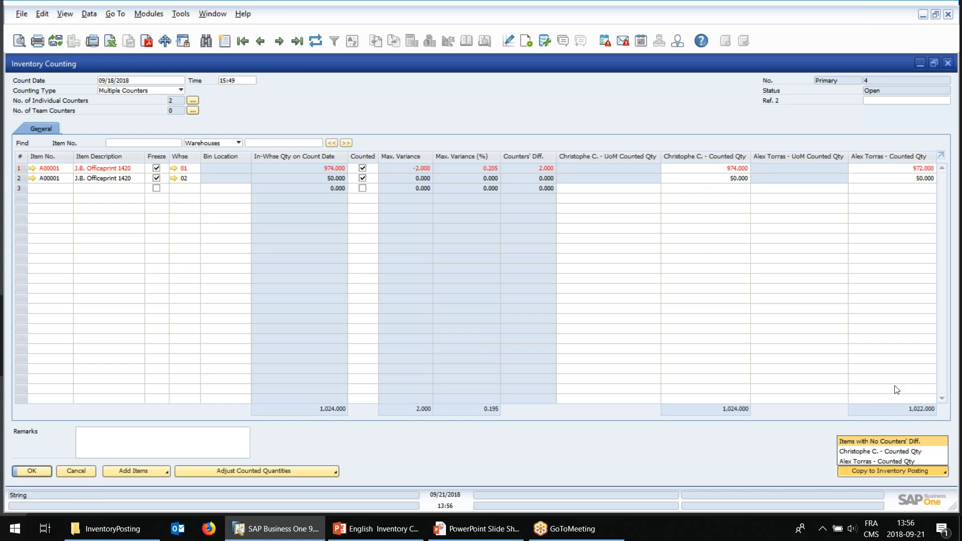
click(872, 440)
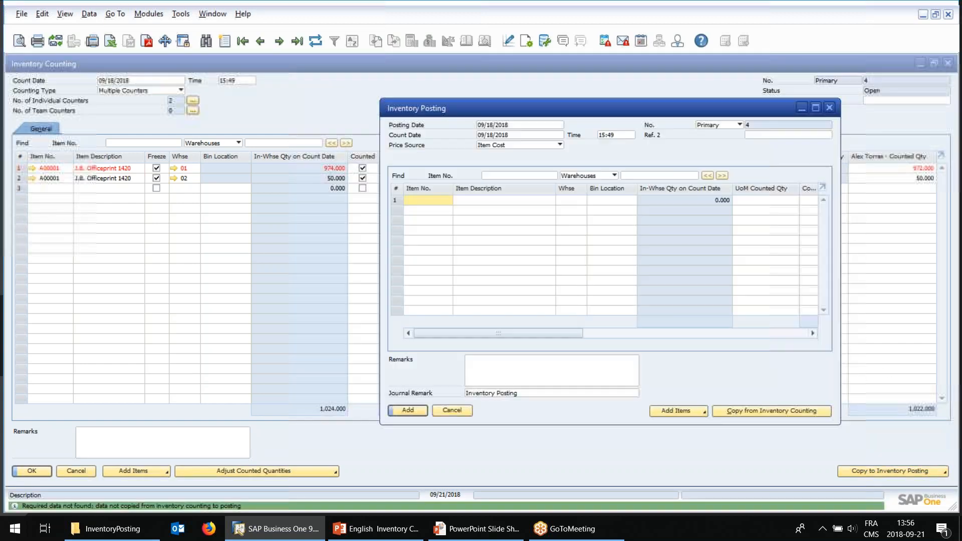
double_click(402, 69)
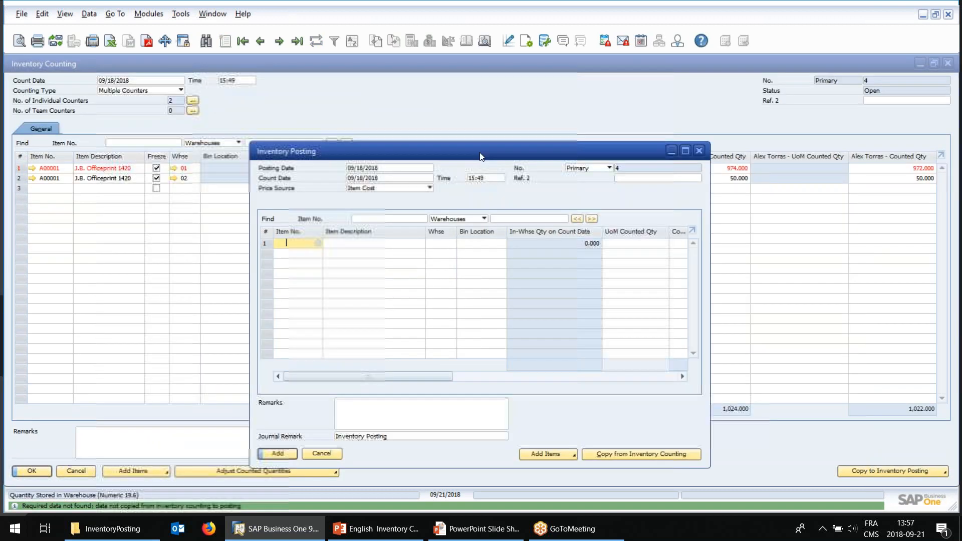
click(321, 453)
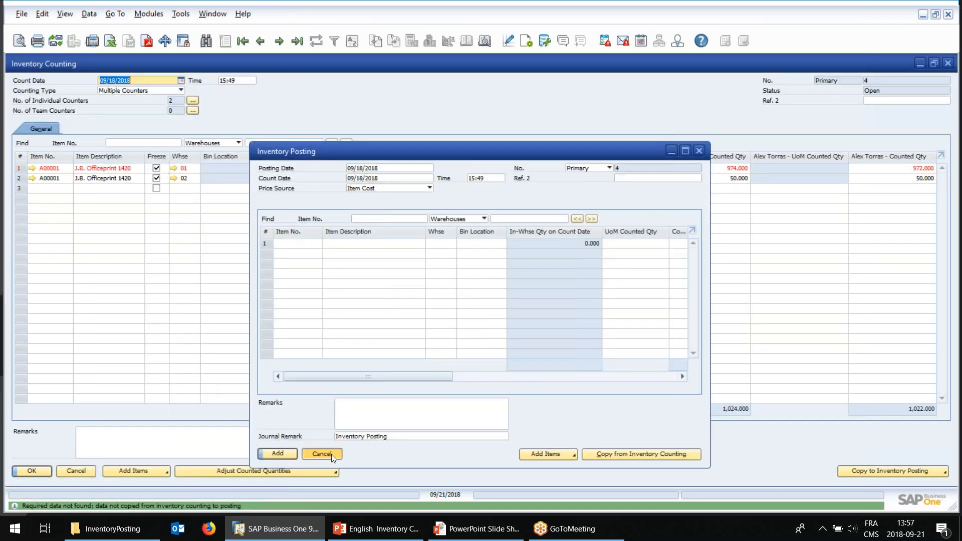
Step: Set both counters' counted quantities for item A00001 in warehouse 01 to 972 and update the counting
click(724, 181)
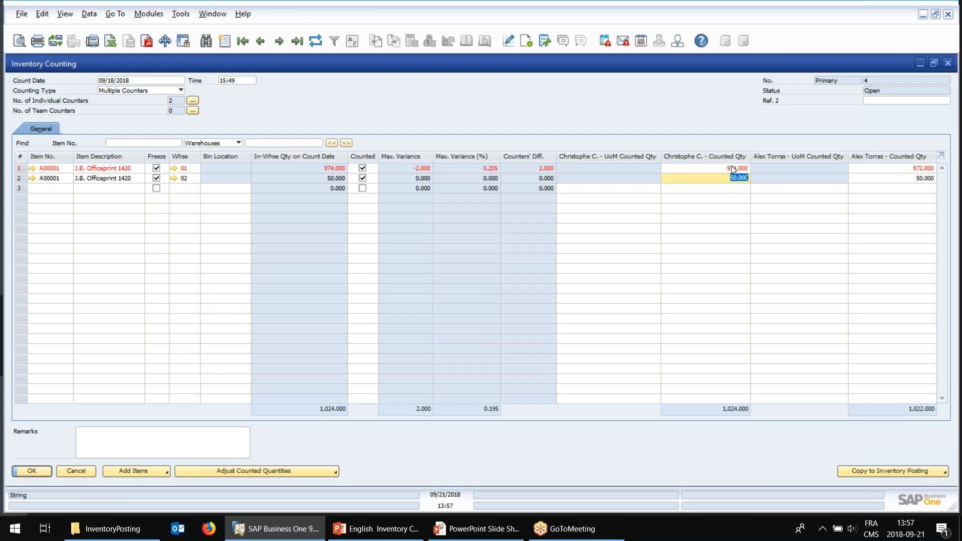
click(904, 169)
text(974)
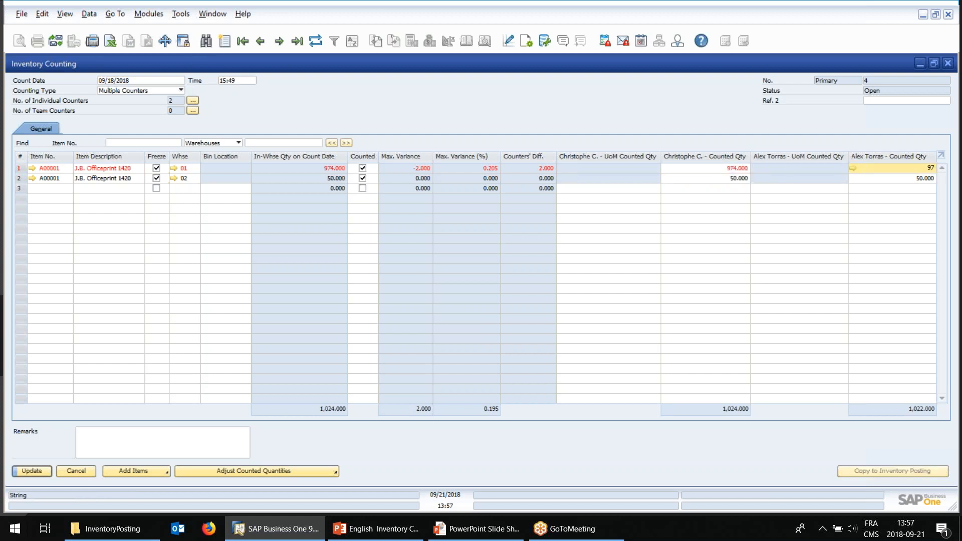
key(BackSpace)
text(2)
click(723, 169)
text(972)
key(Tab)
click(50, 471)
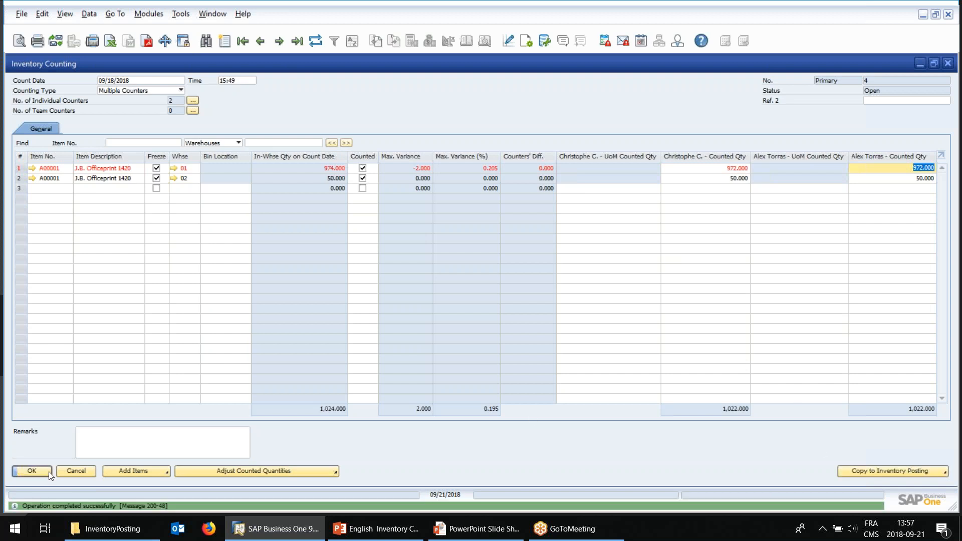
Step: Copy the items with no counters' difference to an inventory posting, review the line's variance and total, and cancel the posting
click(876, 470)
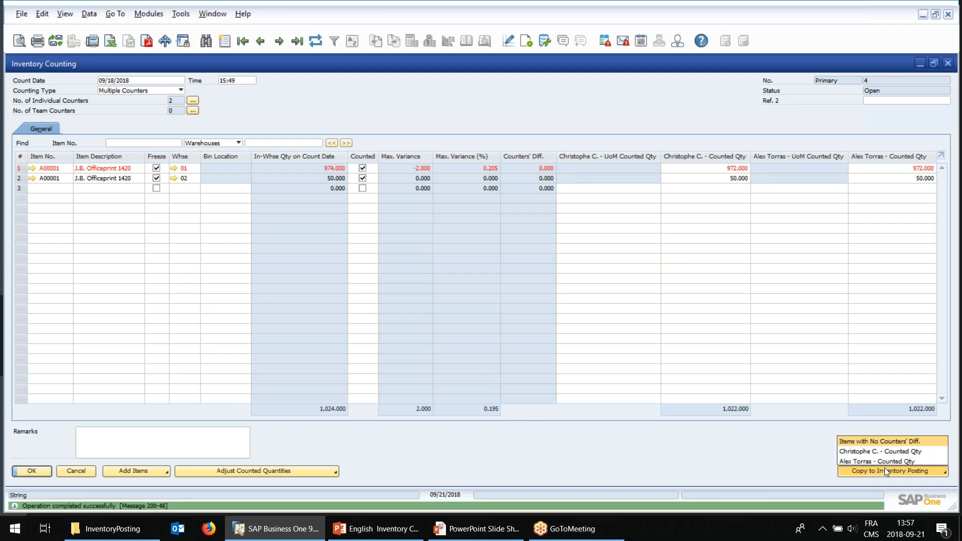
click(919, 441)
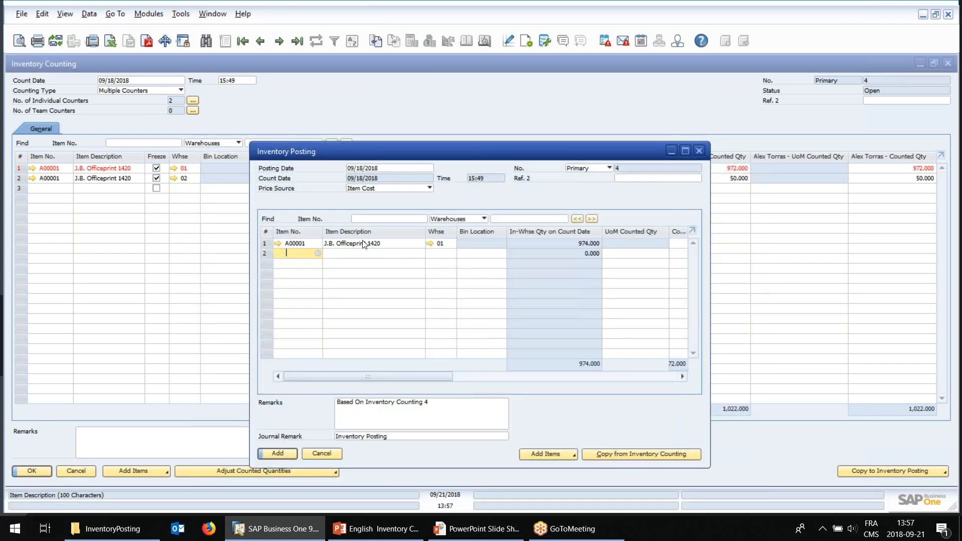
drag(428, 376, 516, 377)
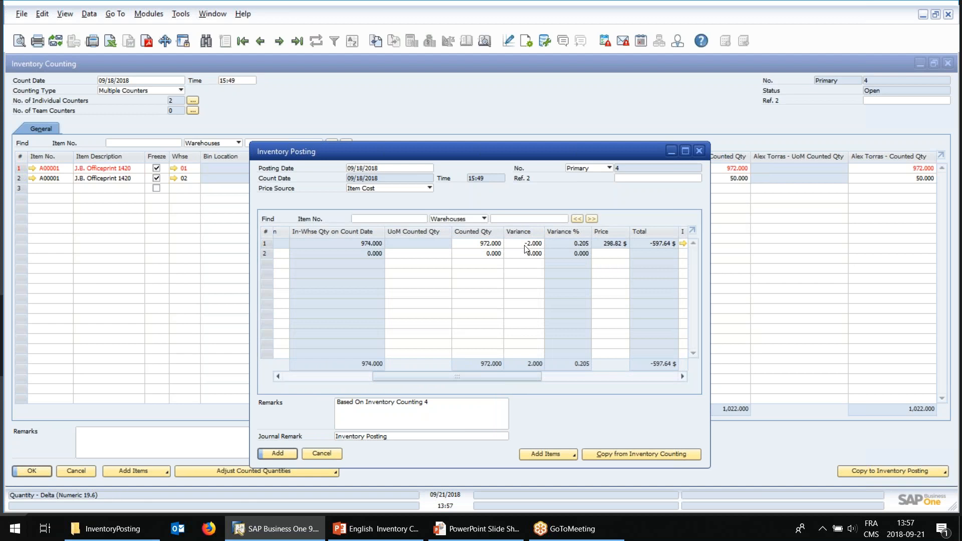
click(333, 457)
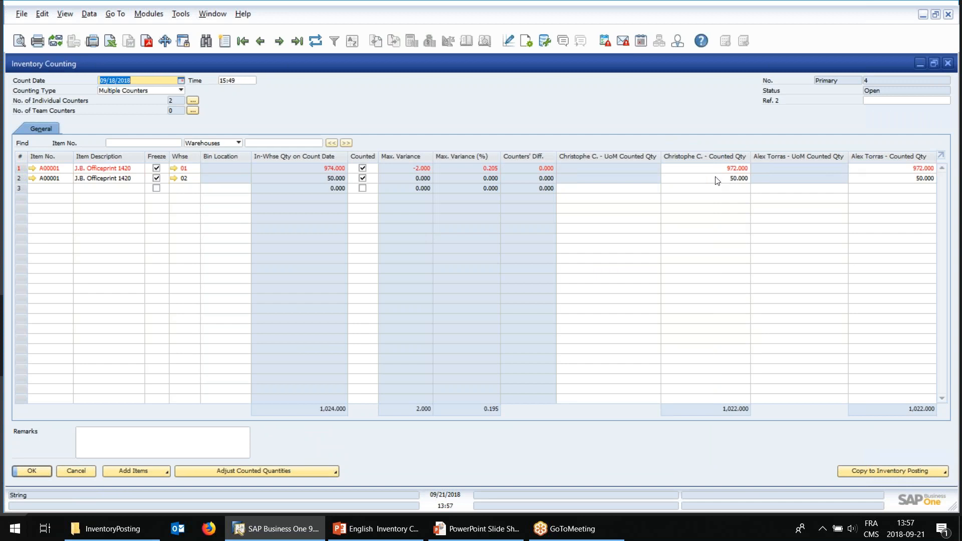
Step: Copy the second counter's counted quantities to an inventory posting, inspect the price source, variance and offset accounts, and cancel the posting
click(879, 471)
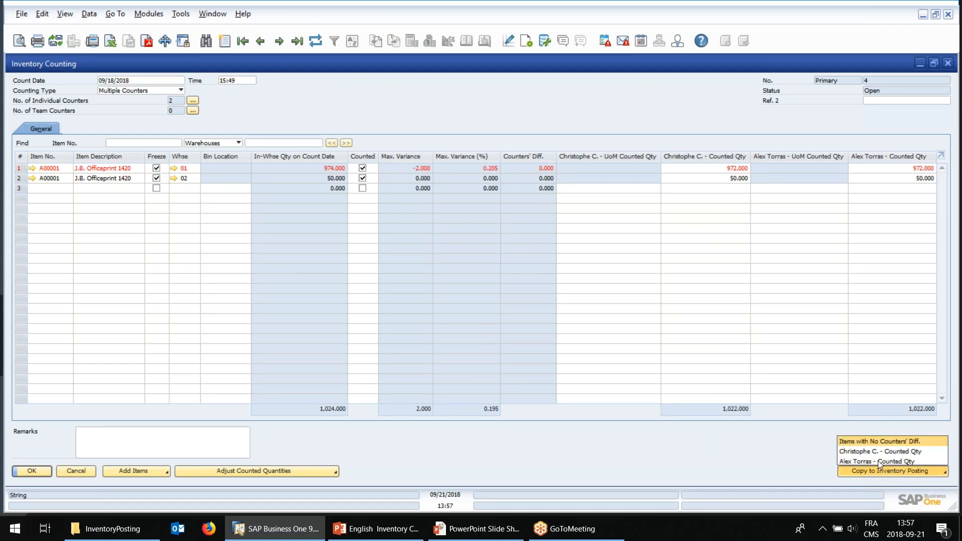
click(912, 461)
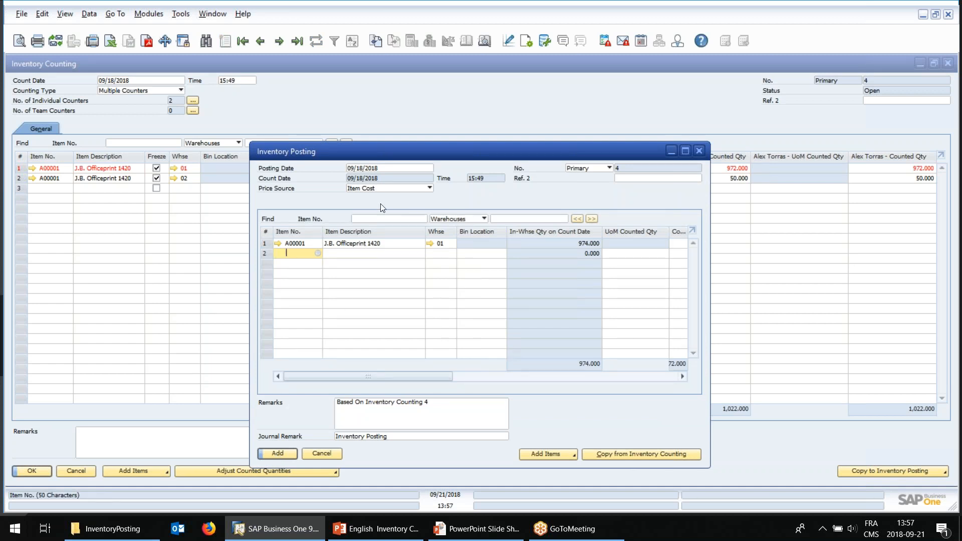
click(377, 188)
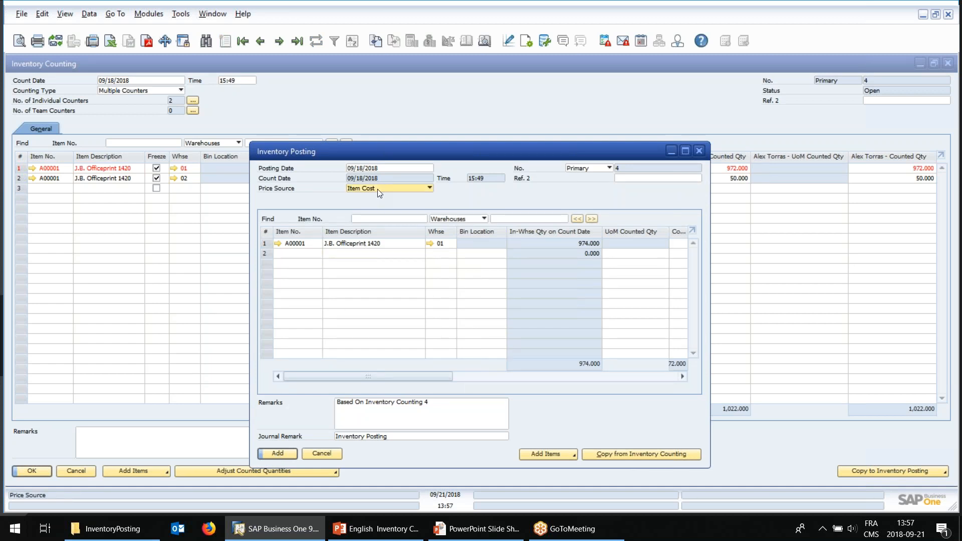
click(457, 154)
drag(459, 378, 580, 370)
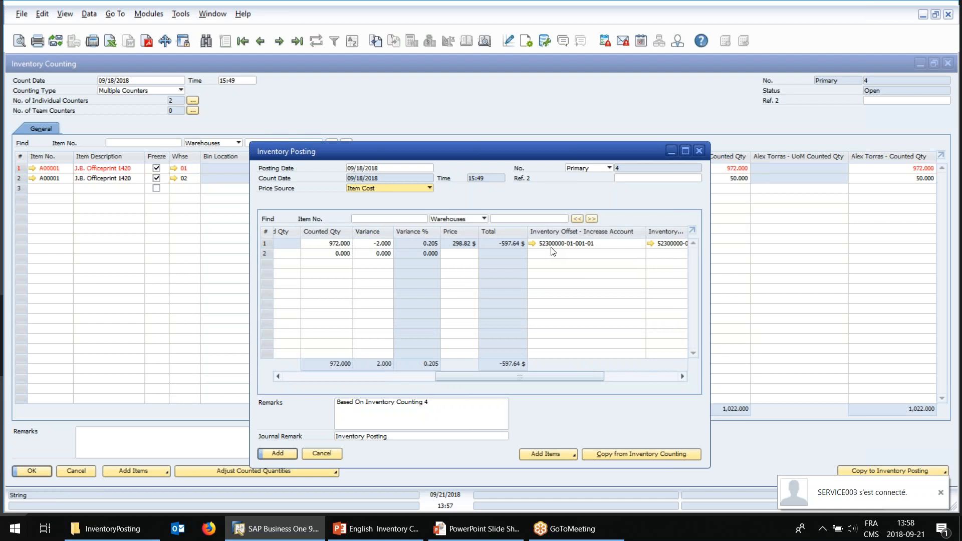
click(327, 452)
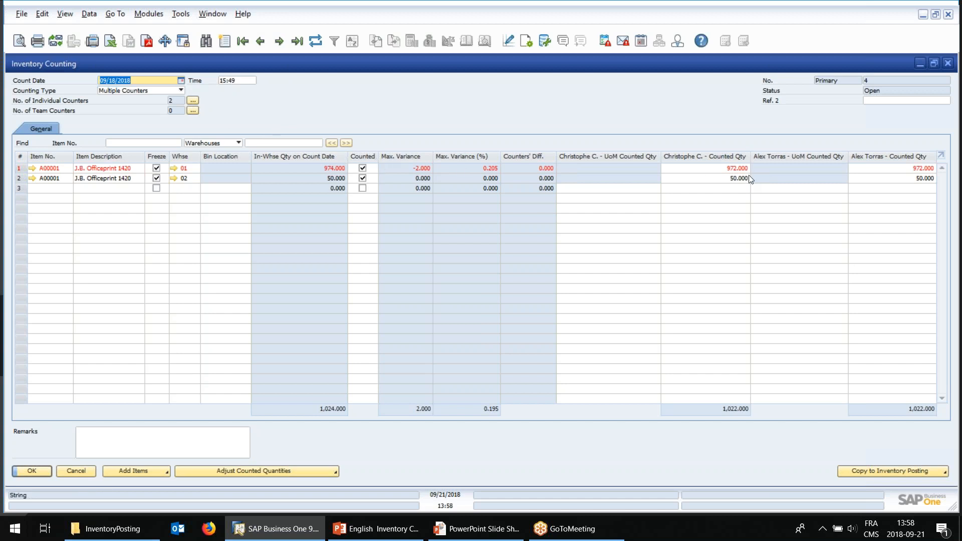
Step: Go to inventory counting 5, check its selected team counters, and compare it with the individual counters in counting 4
click(720, 170)
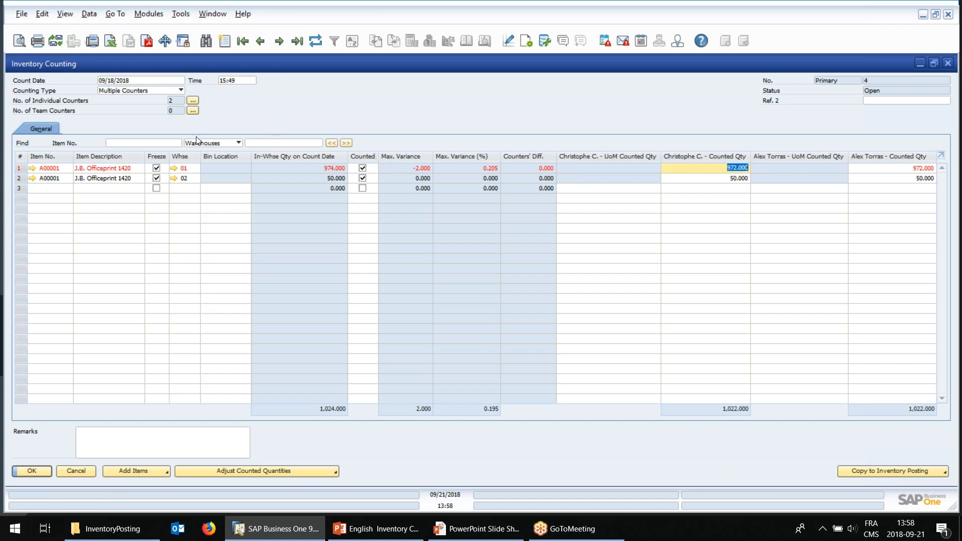
click(282, 44)
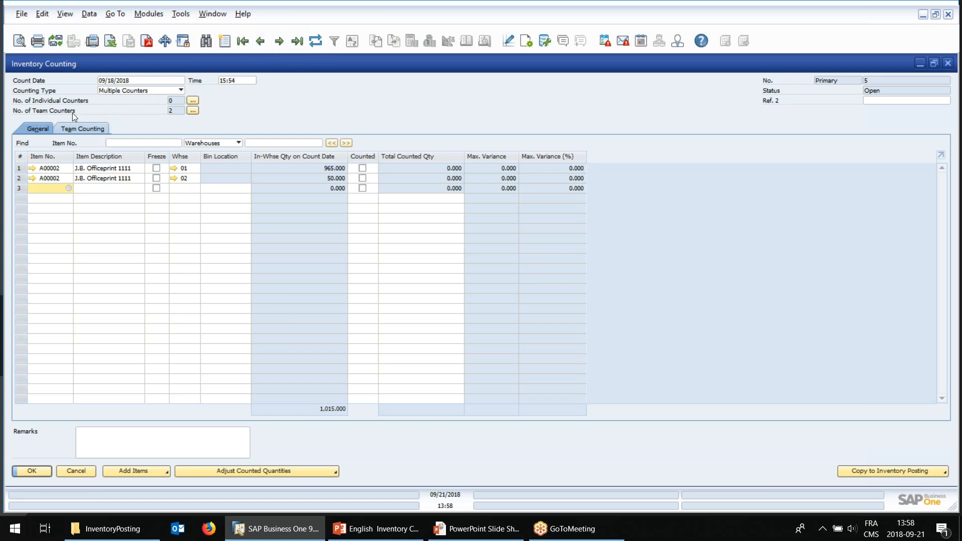
click(193, 110)
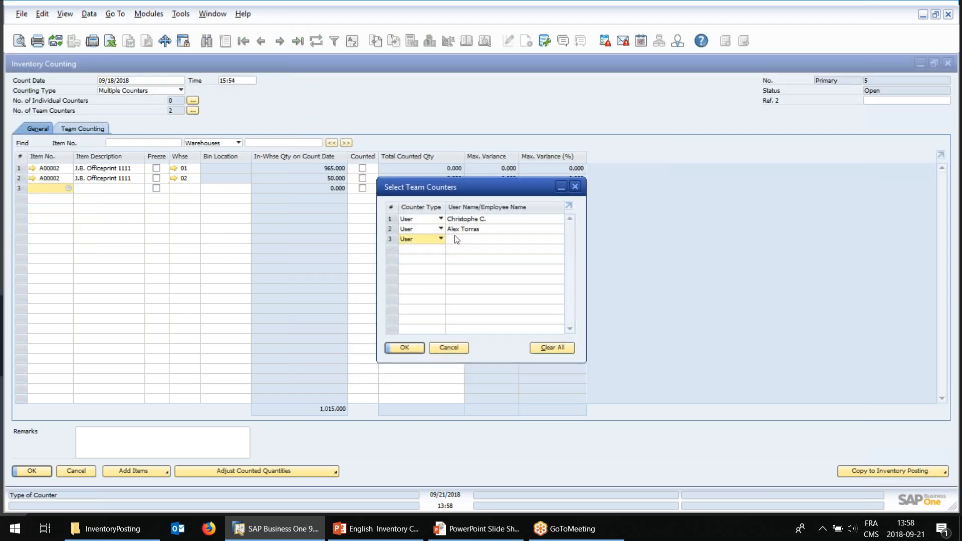
click(461, 350)
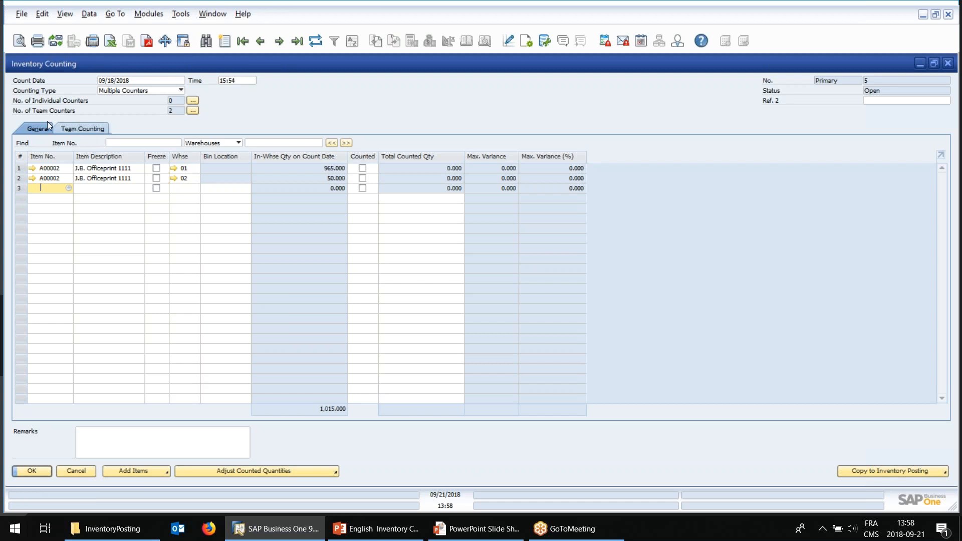
click(260, 41)
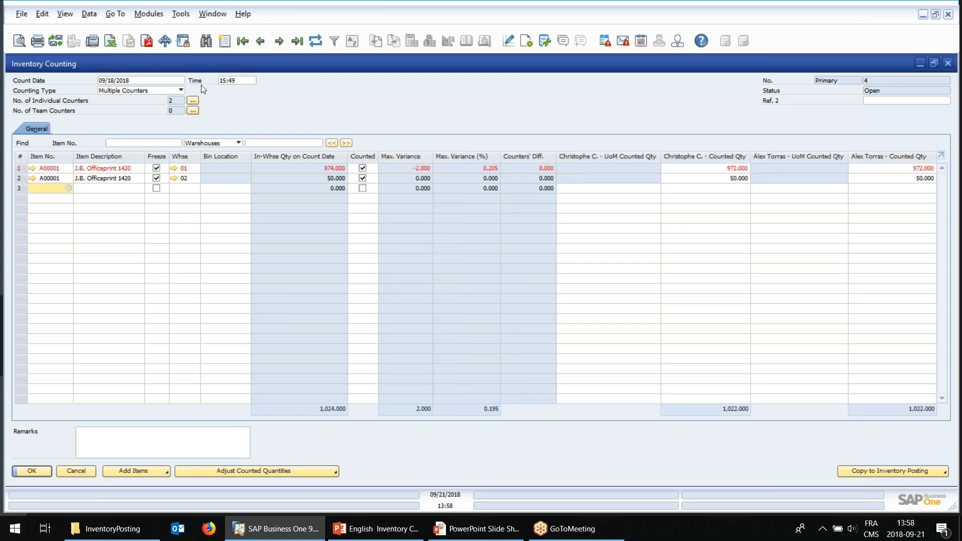
click(279, 43)
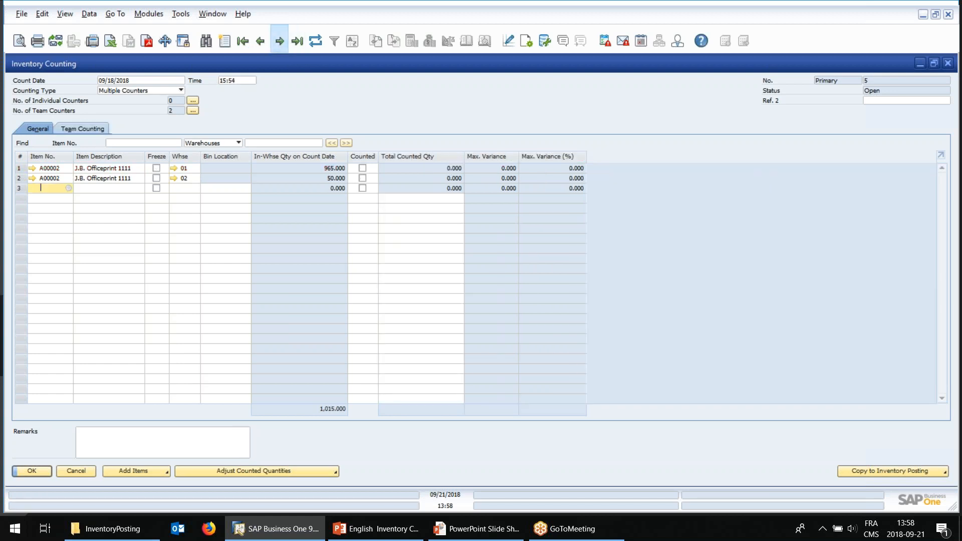
Step: Examine each team member's counted quantity fields for item A00002 and compare them with the in-warehouse quantities on the count date
click(71, 129)
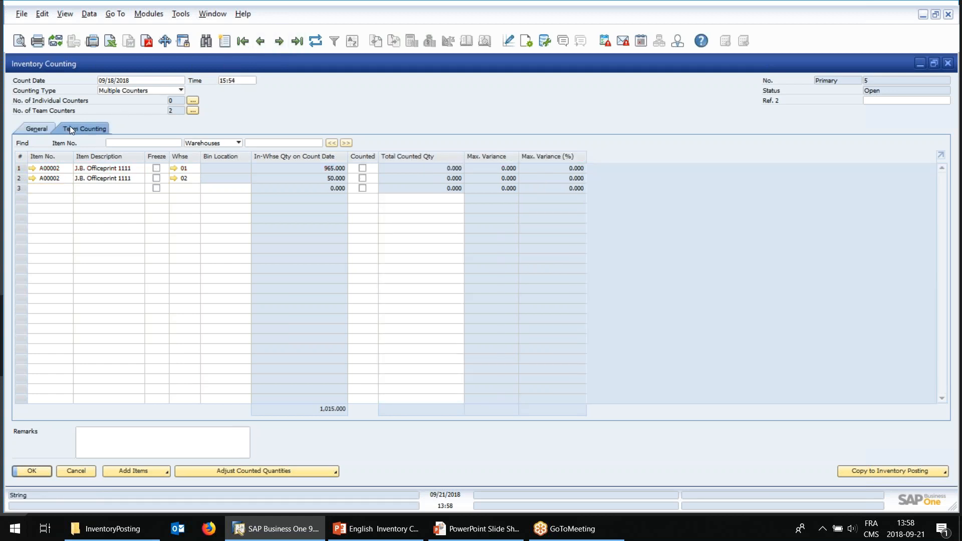
click(362, 169)
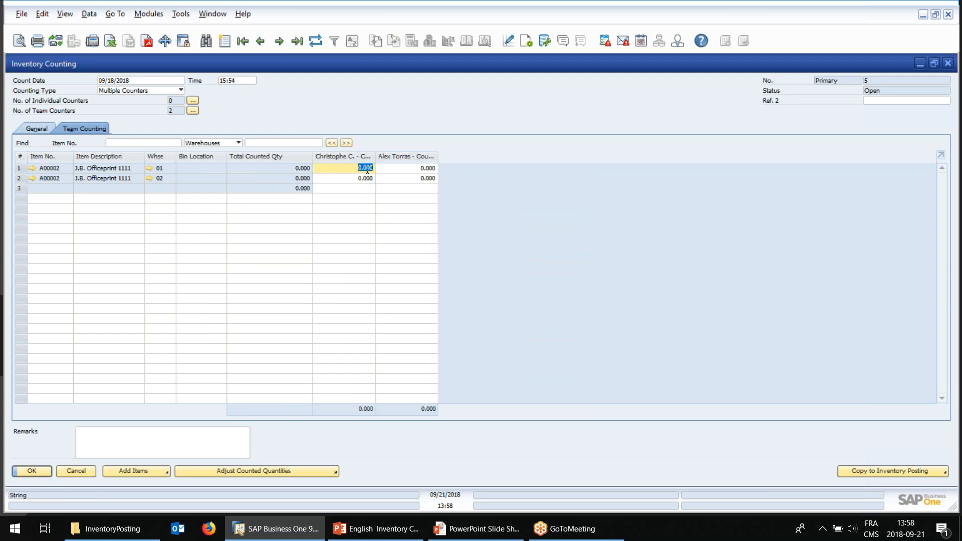
click(401, 170)
click(368, 168)
click(36, 129)
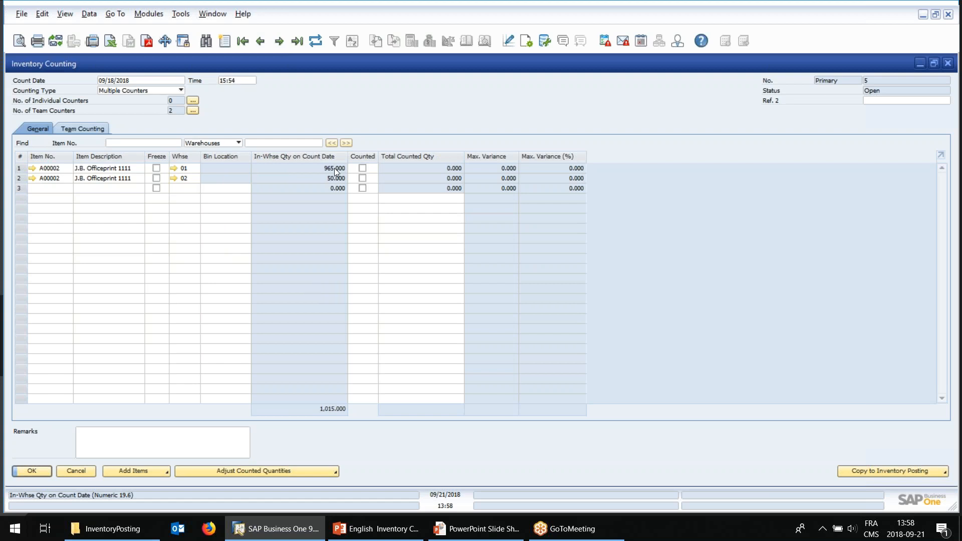
Step: Enter team counted quantities for item A00002 in warehouse 01: 500 for the first counter and 460 for the second
click(94, 127)
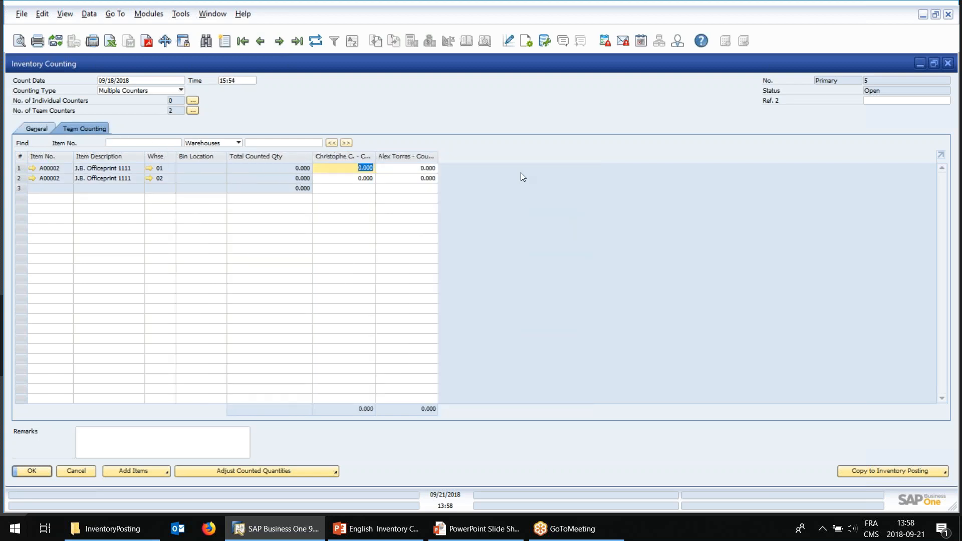
text(500)
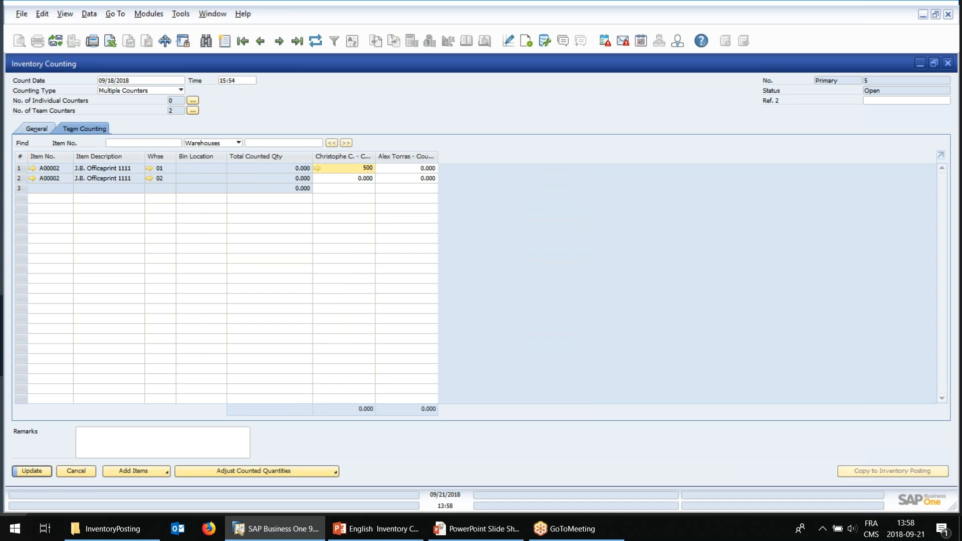
key(Tab)
text(460)
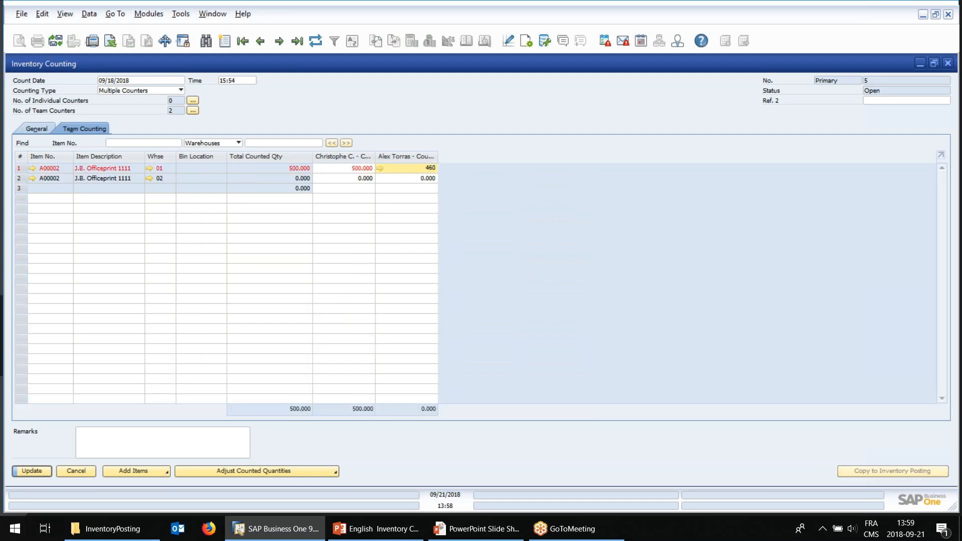
key(Down)
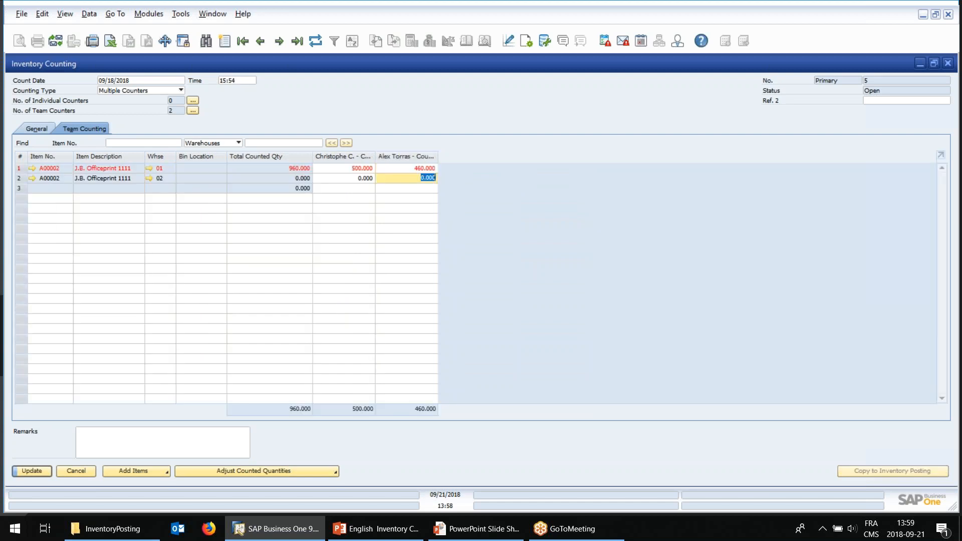
Step: Enter team counted quantities for item A00002 in warehouse 02: 25 for each of the two counters
click(365, 177)
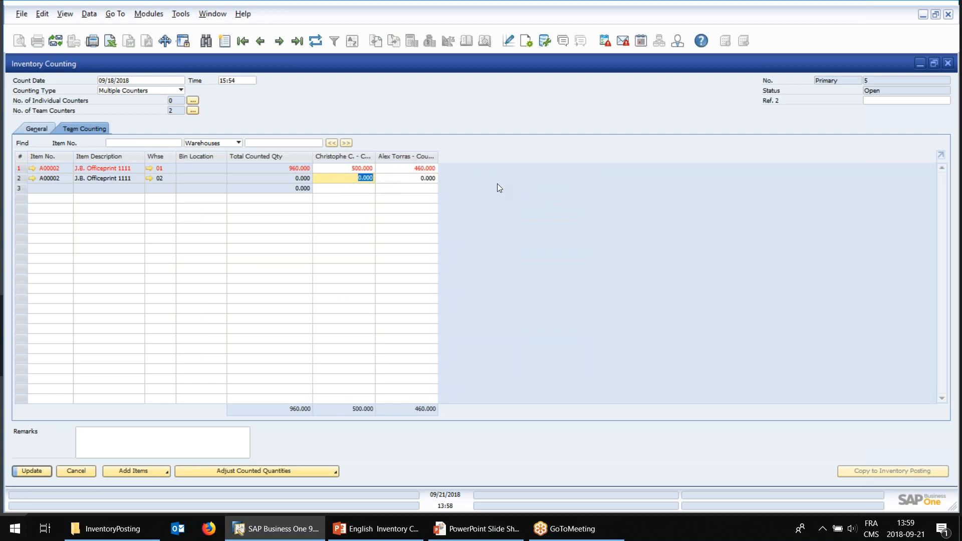
text(25)
key(Tab)
text(25)
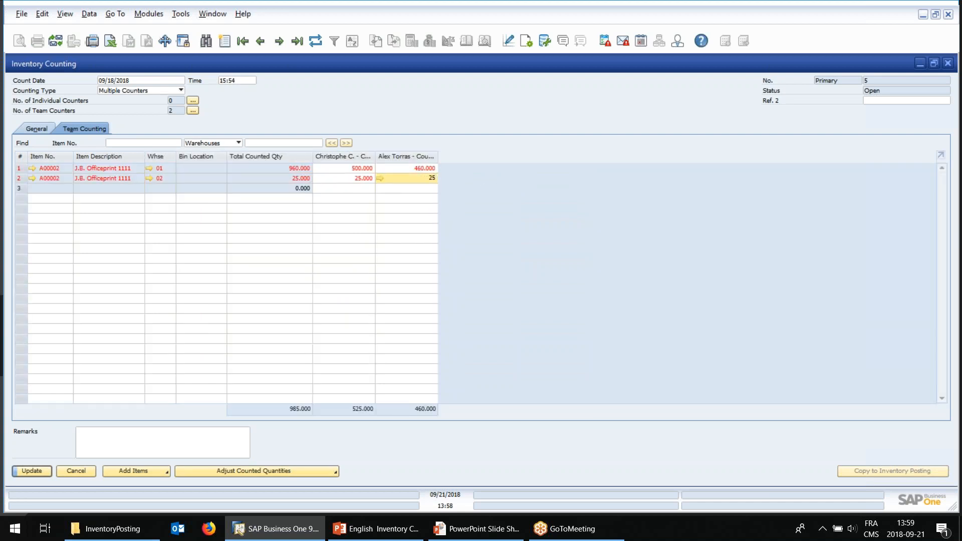
key(Tab)
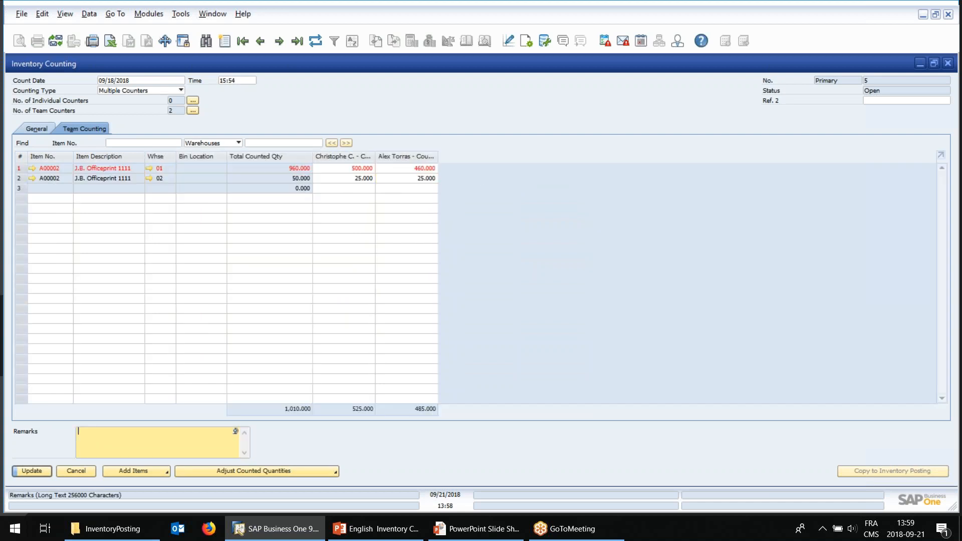
Step: Compare the team members' warehouse 01 quantities with the total counted quantity and maximum variance, and save the updated inventory counting
click(420, 167)
click(358, 168)
click(416, 171)
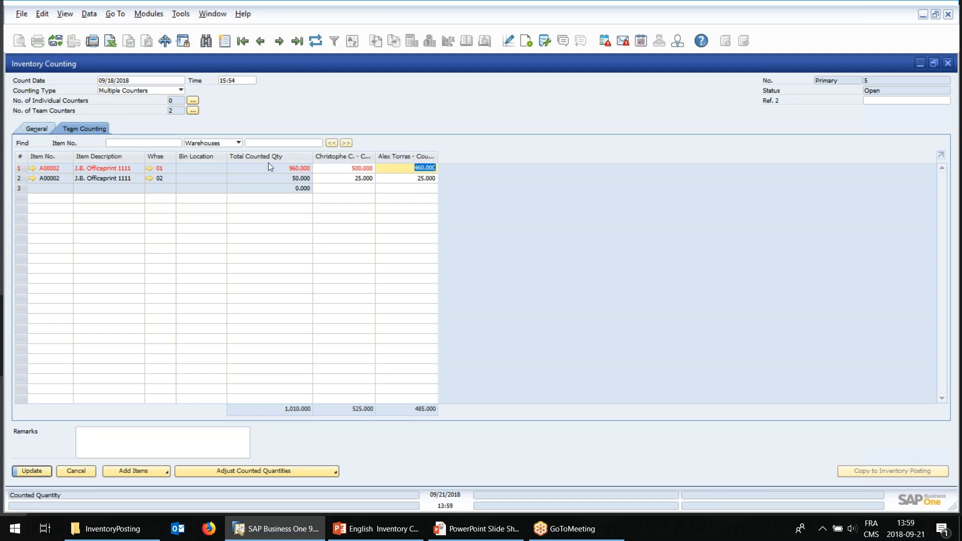
click(38, 130)
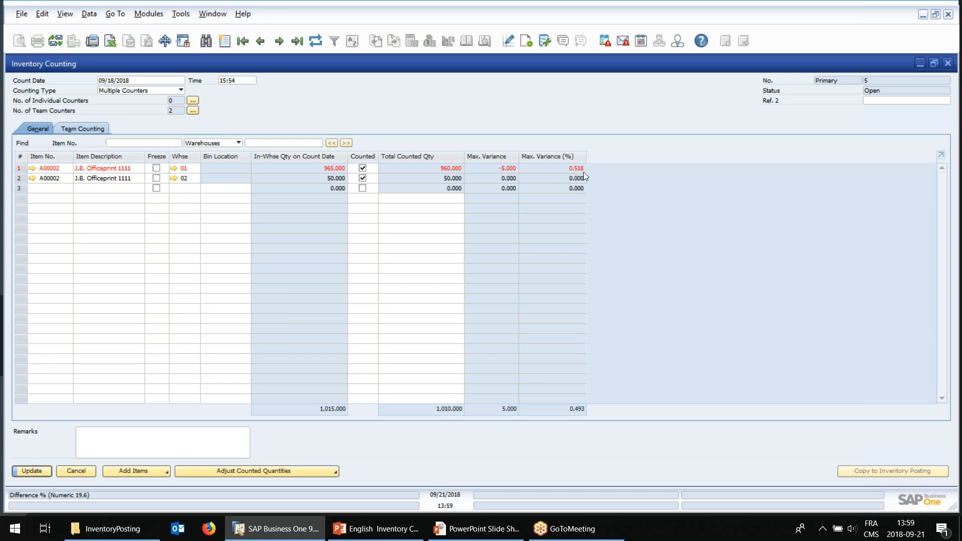
click(95, 129)
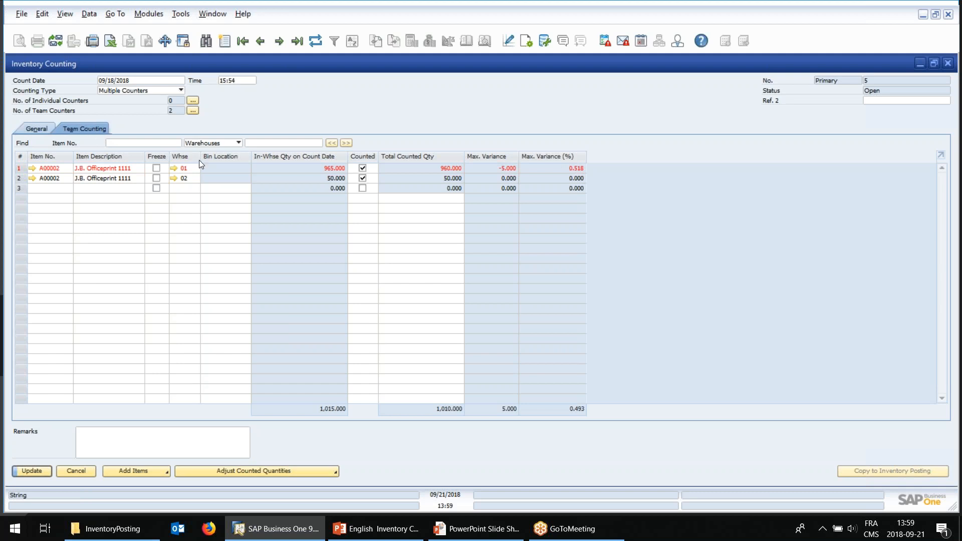
click(416, 171)
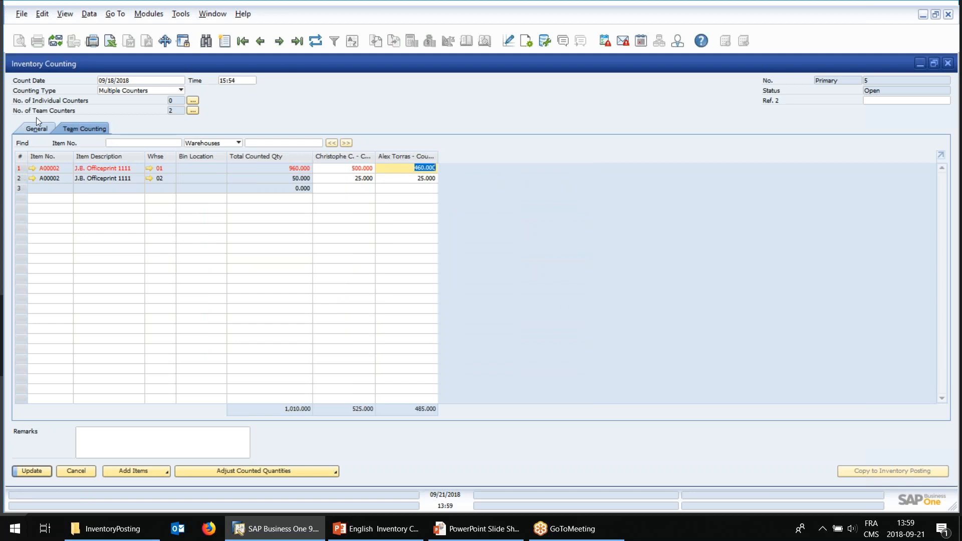
click(34, 129)
click(42, 471)
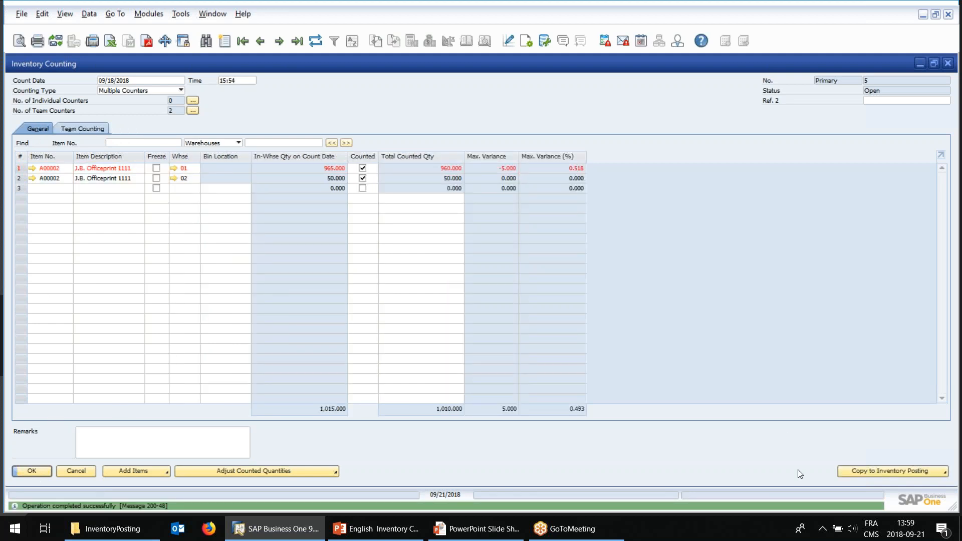
Step: Copy the team counted quantity to an inventory posting, inspect its variance and price source options, and cancel the posting
click(933, 472)
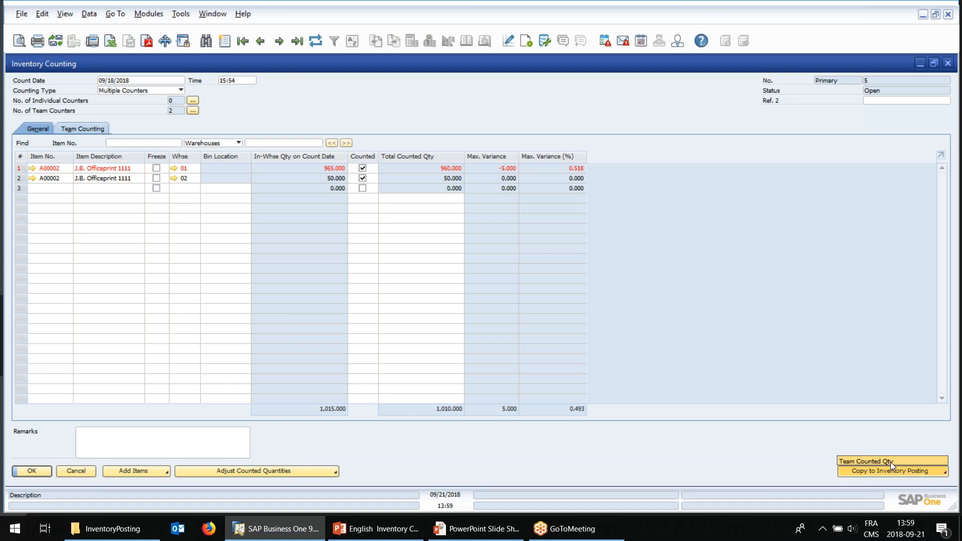
click(891, 462)
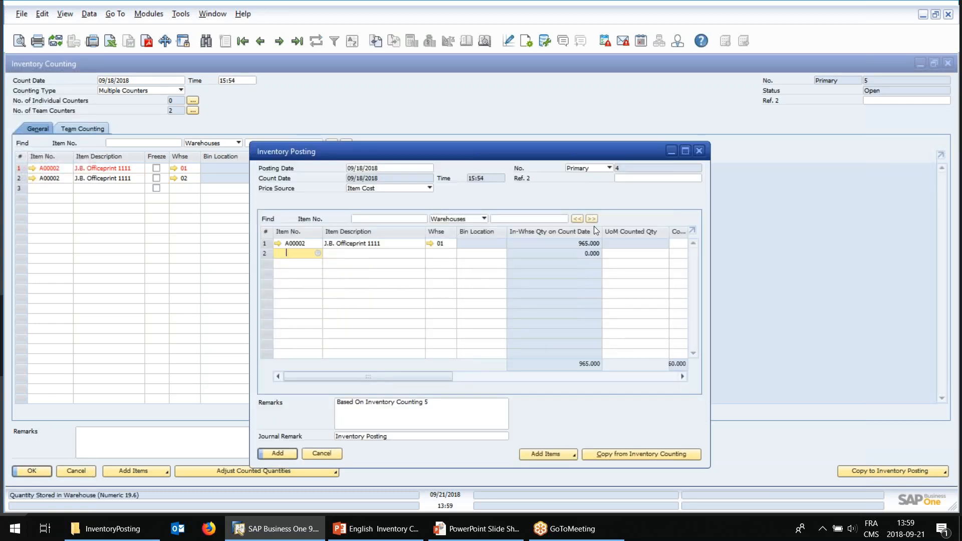
click(474, 376)
click(473, 376)
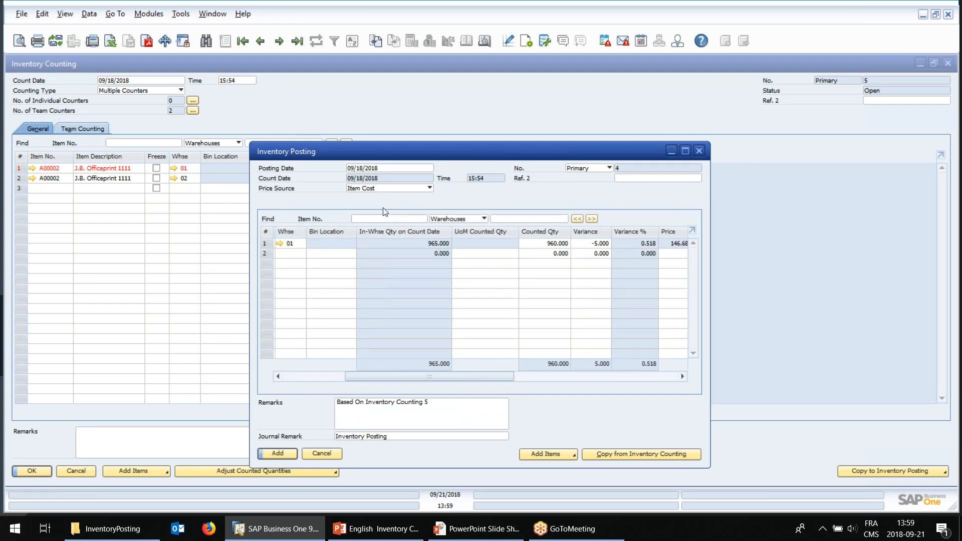
click(375, 189)
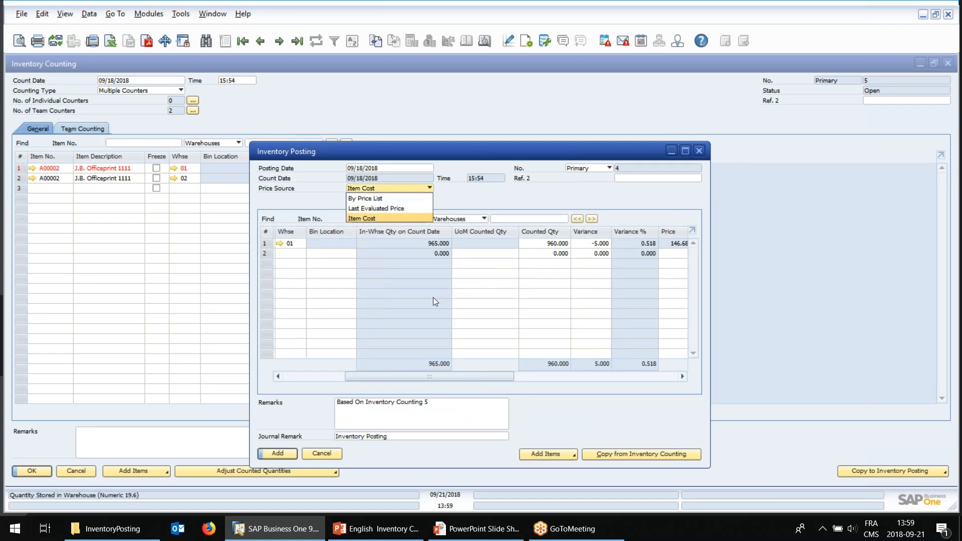
click(460, 156)
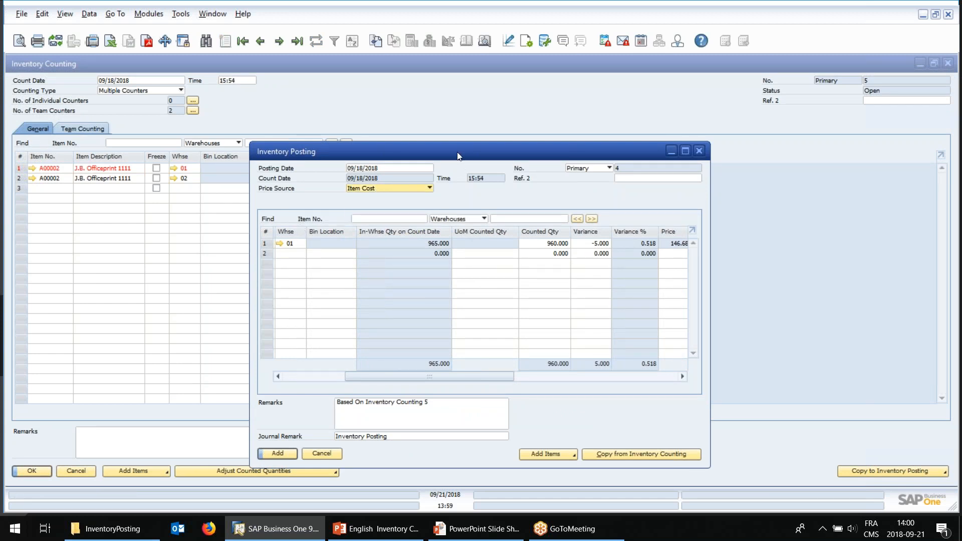
click(322, 454)
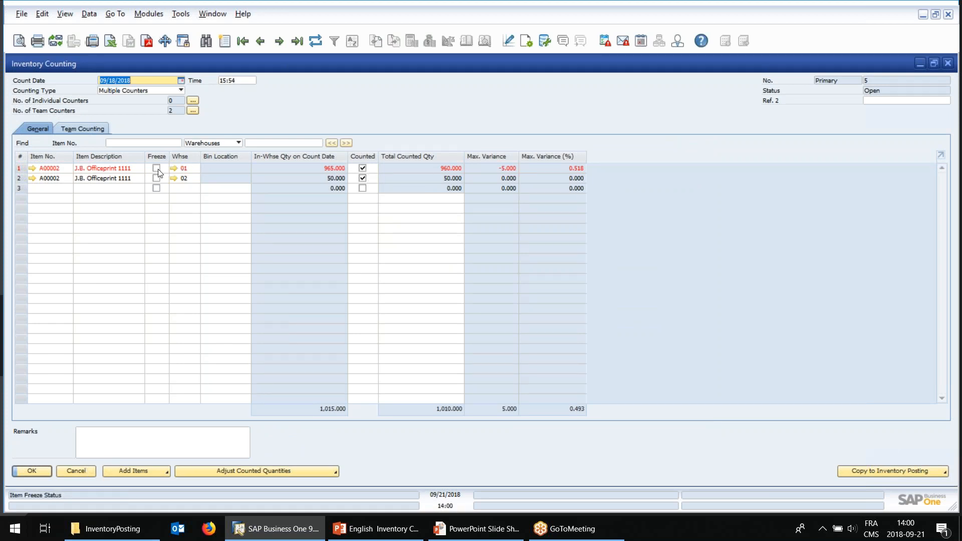
Step: Open the Excel item import for the counting, examine the fields available for mapping column E, and cancel the import
click(147, 471)
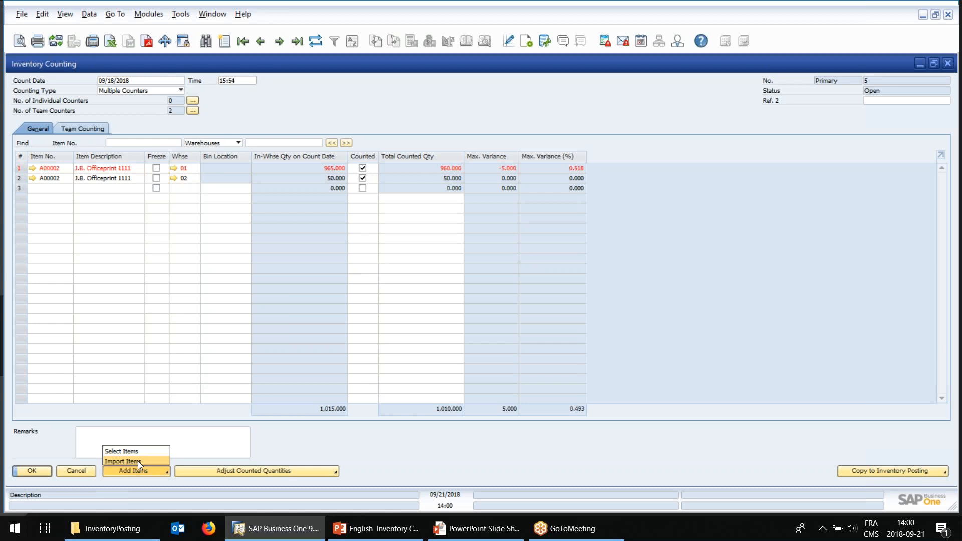
click(137, 461)
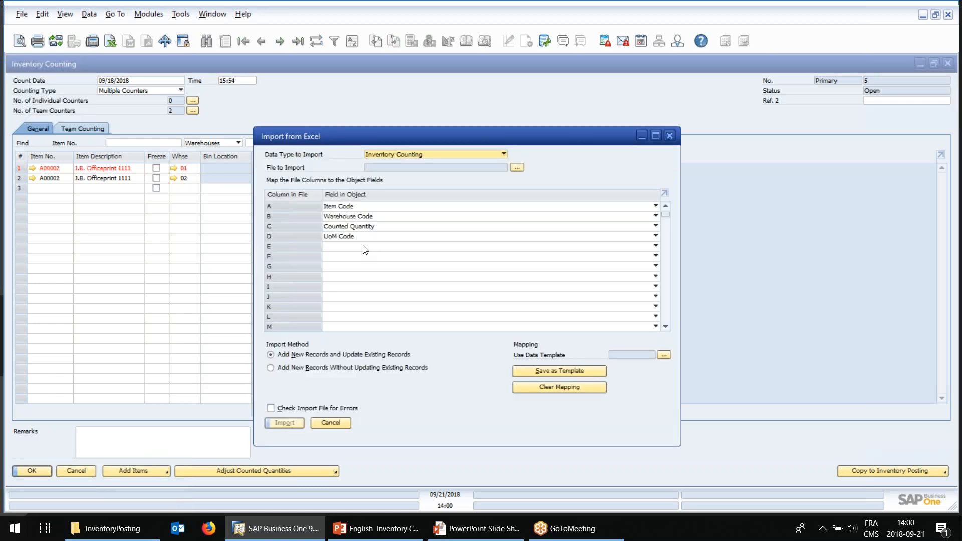
click(364, 247)
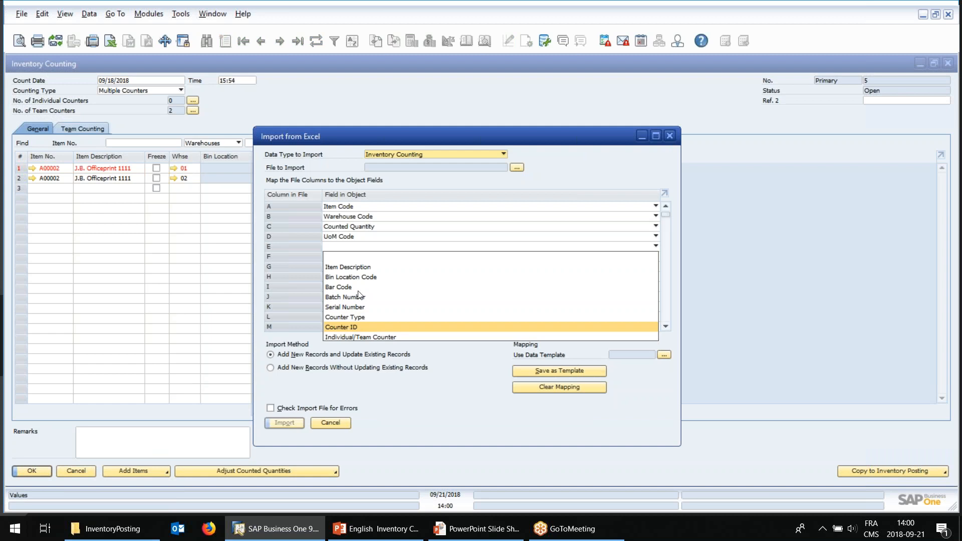
click(415, 148)
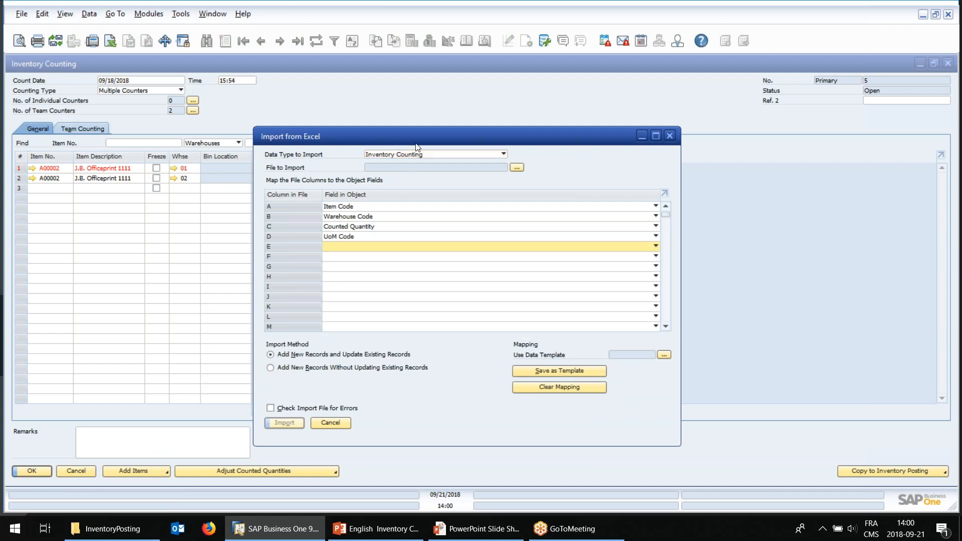
click(327, 424)
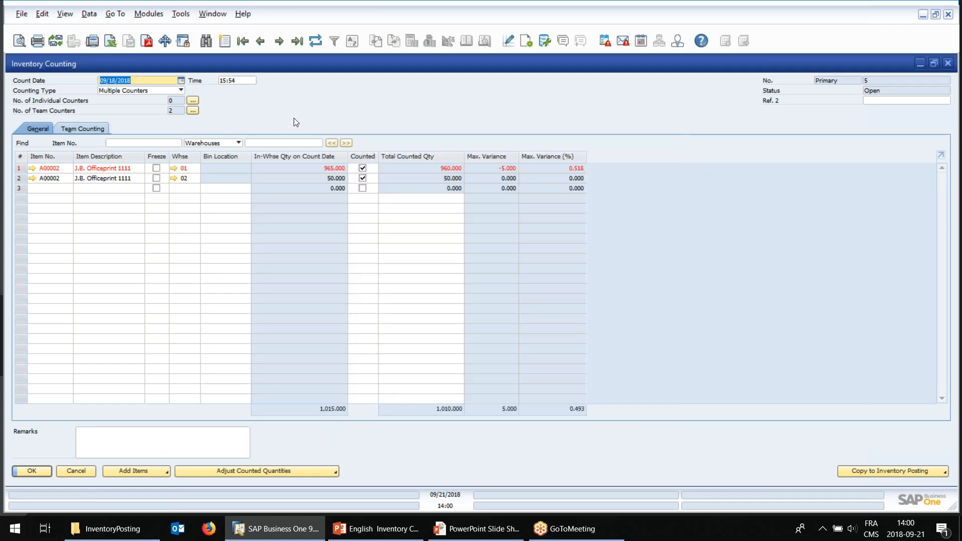
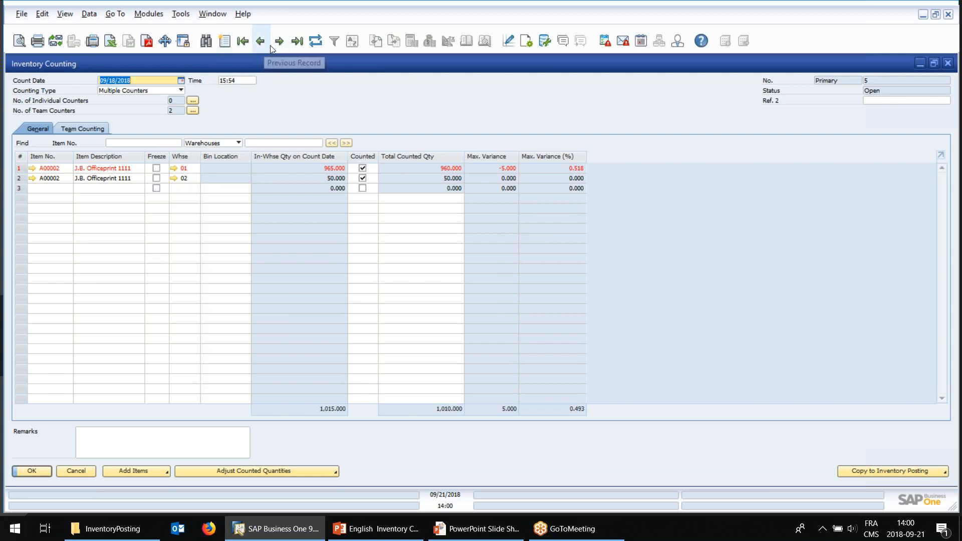
Step: Close the inventory counting, open the Inventory Posting window, and copy item number A00003 from the first row of posting 3
click(78, 472)
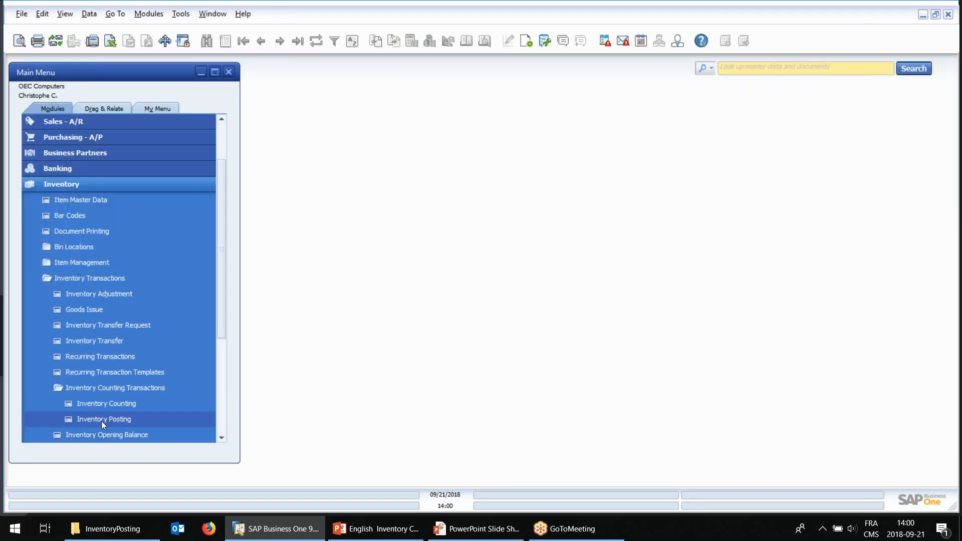
click(101, 420)
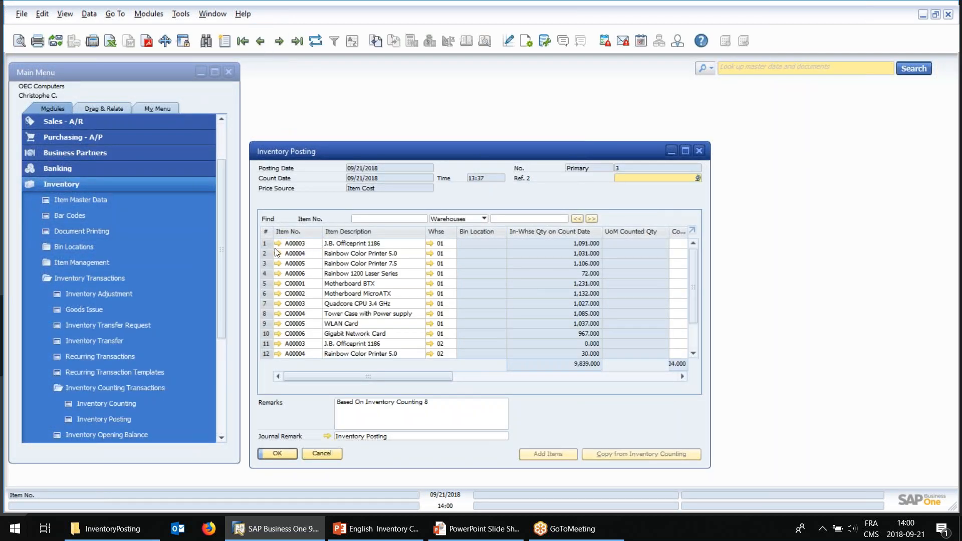
click(277, 244)
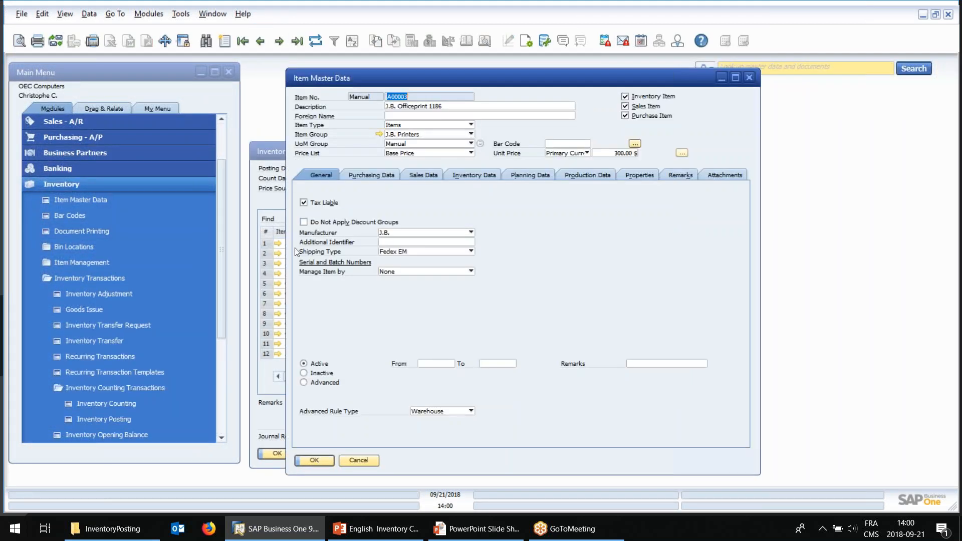
click(360, 464)
right_click(305, 249)
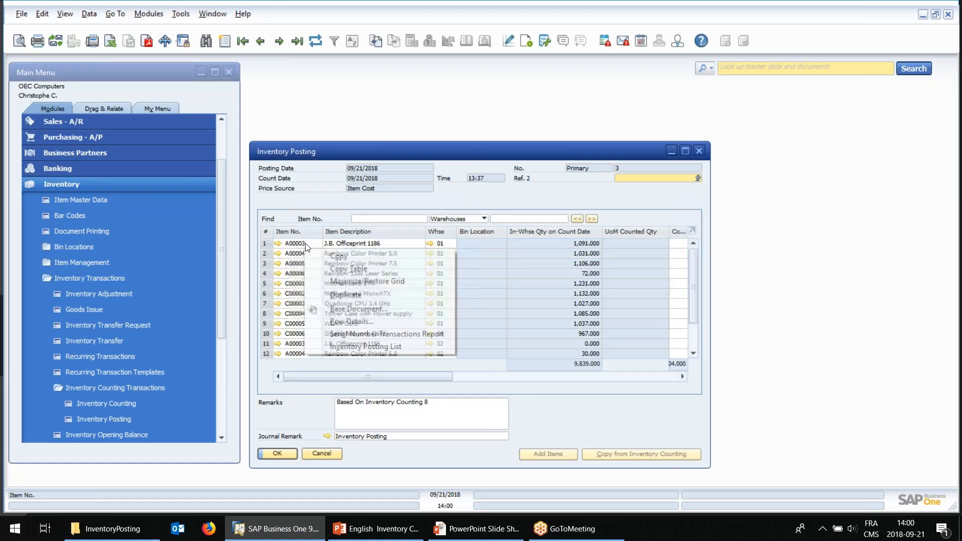
click(325, 256)
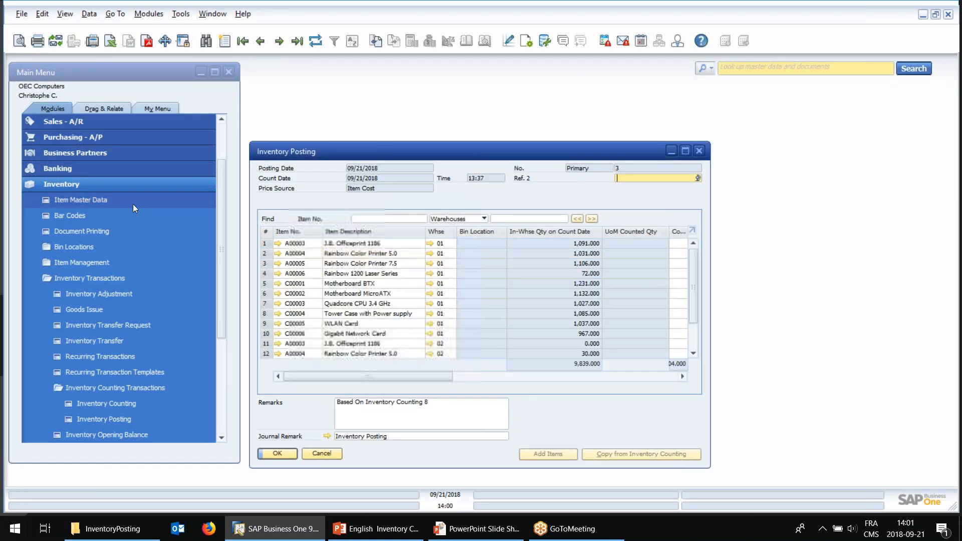
Step: Add an A/R invoice for customer Maxi-Teq with one unit of item A00003, and close the invoice and inventory posting windows
click(81, 124)
click(88, 247)
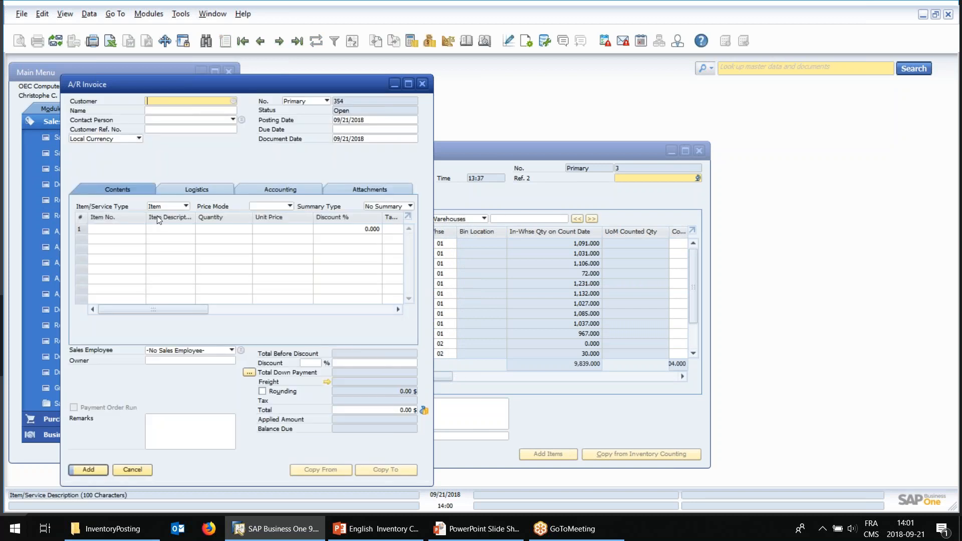
key(Tab)
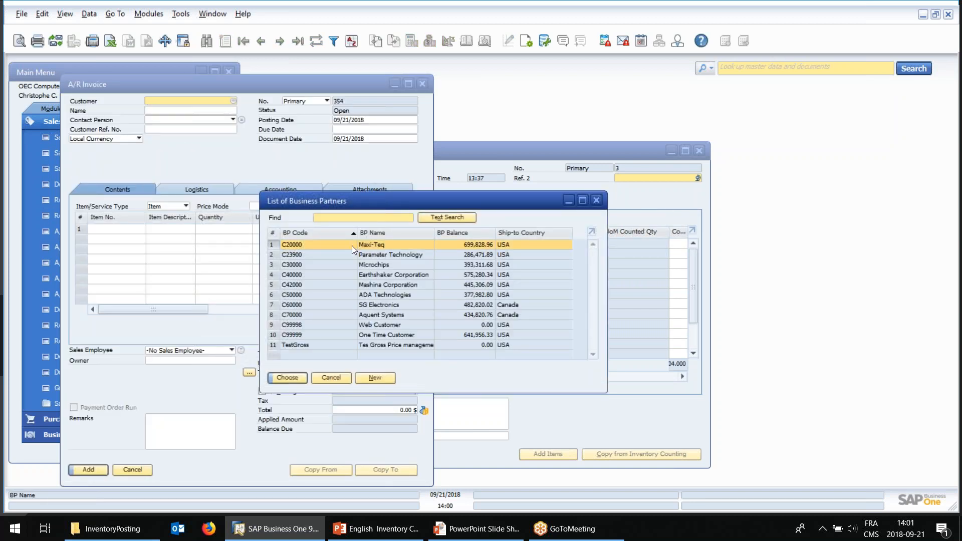
double_click(352, 245)
key(ctrl+v)
key(Tab)
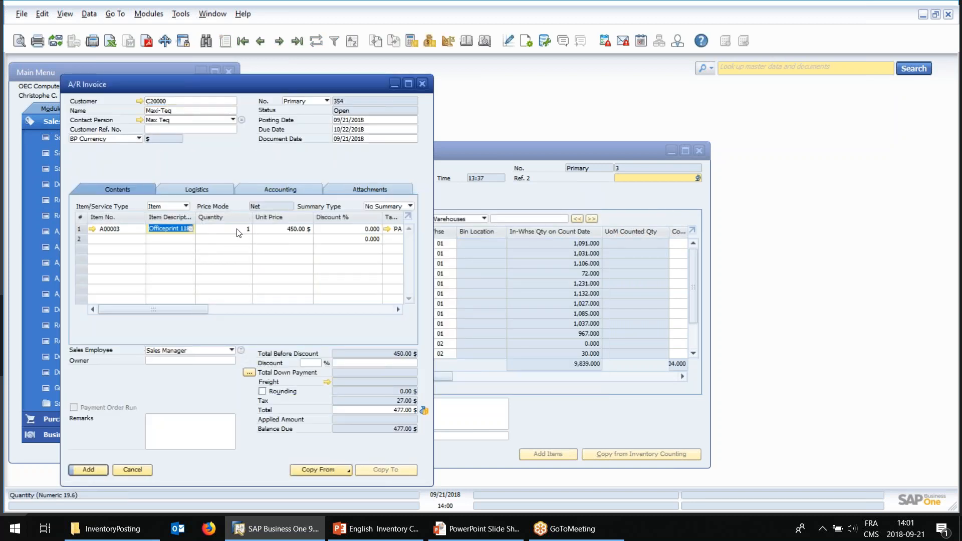
click(92, 467)
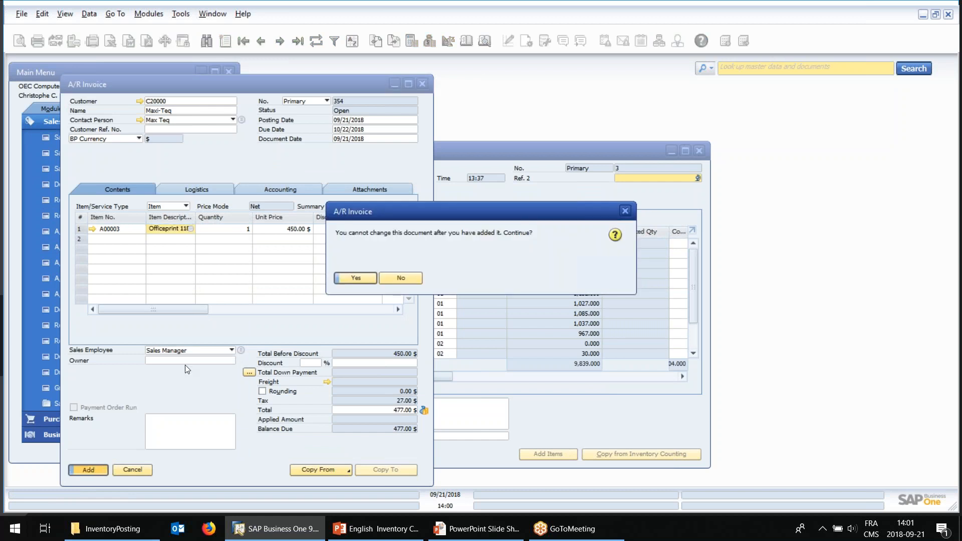
click(351, 275)
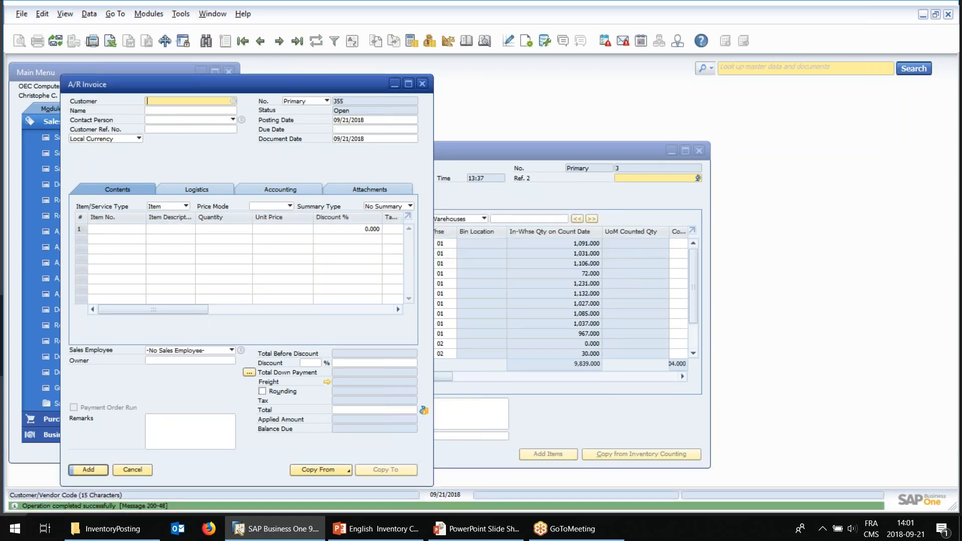
click(133, 470)
click(330, 452)
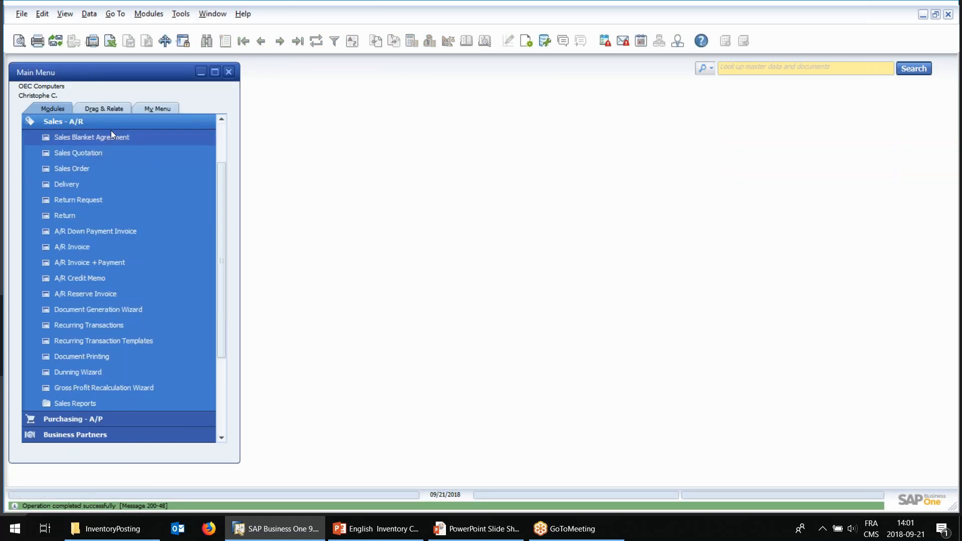
Step: Open a new inventory counting document from the inventory counting transactions
click(109, 123)
click(91, 247)
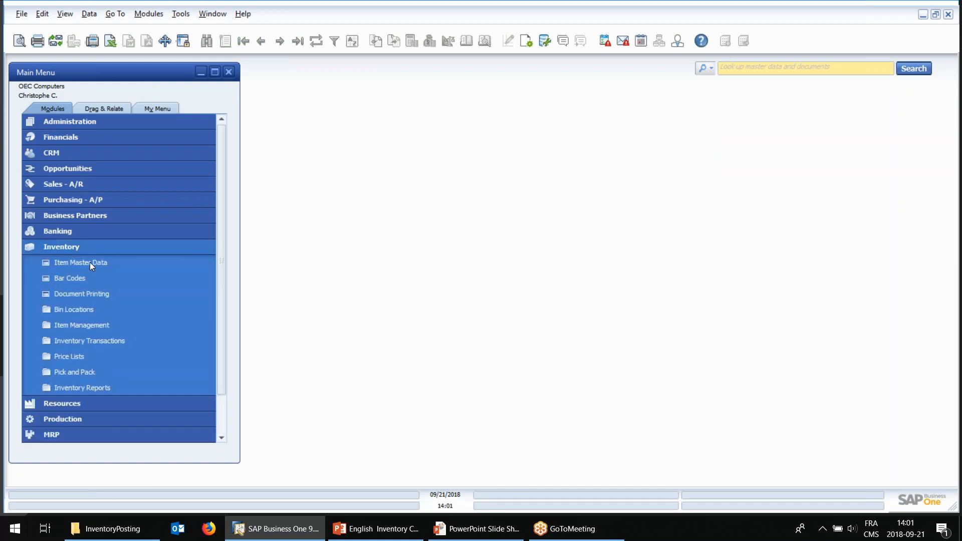
click(100, 348)
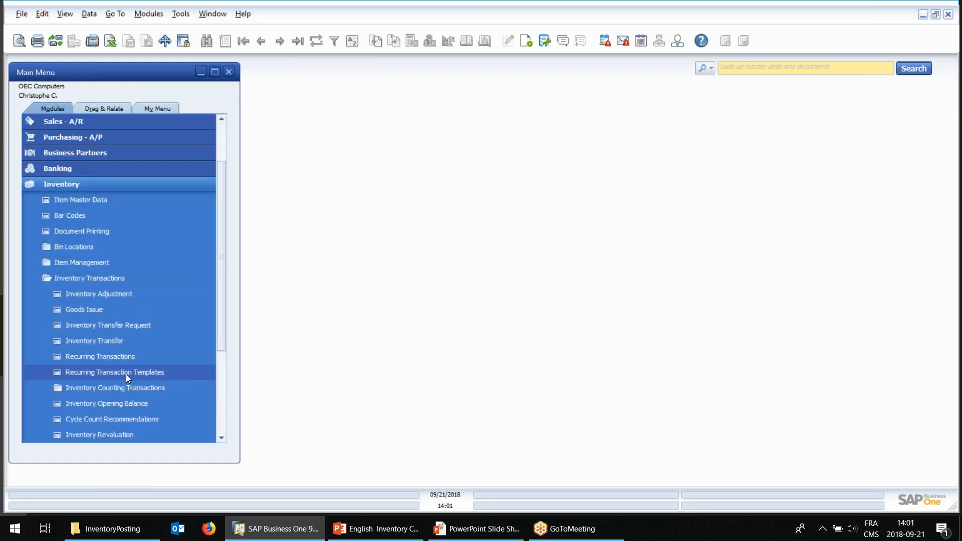
scroll(125, 374, down, 1)
click(100, 356)
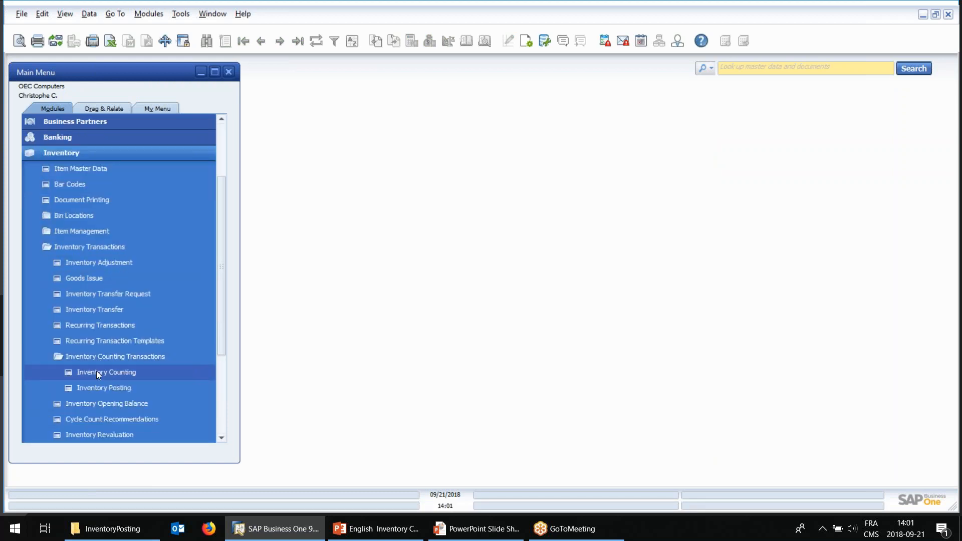
click(96, 370)
double_click(253, 68)
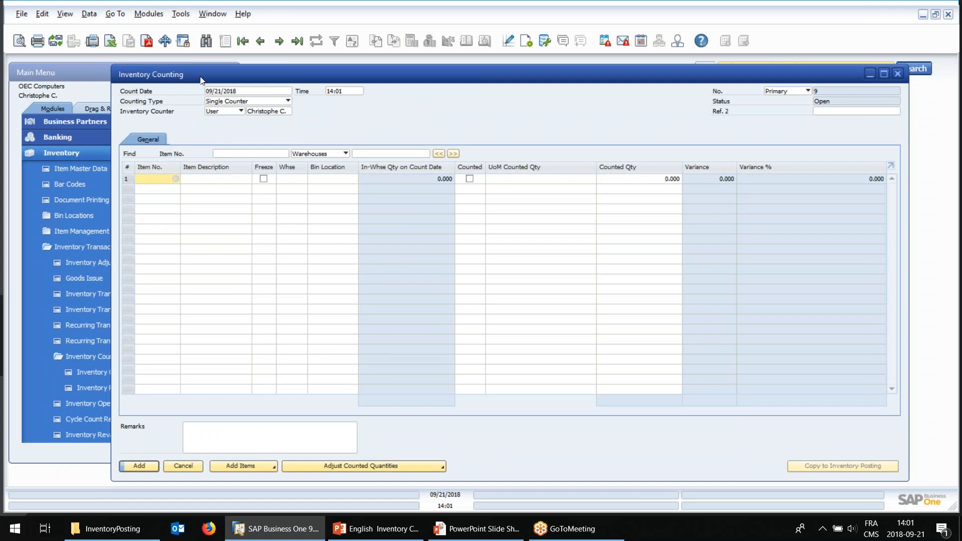
Step: Close the blank inventory counting without adding it and open a new inventory posting
drag(239, 73, 234, 65)
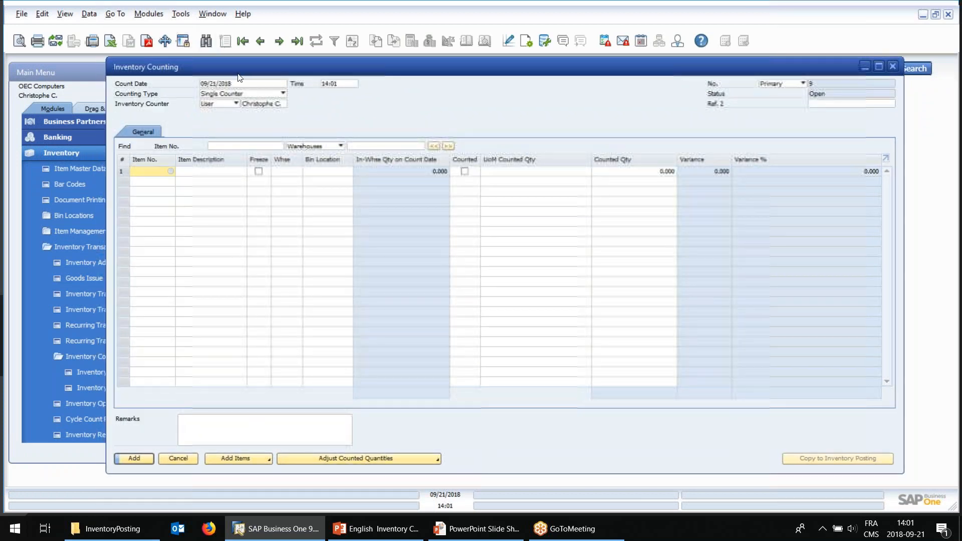
click(179, 458)
click(129, 387)
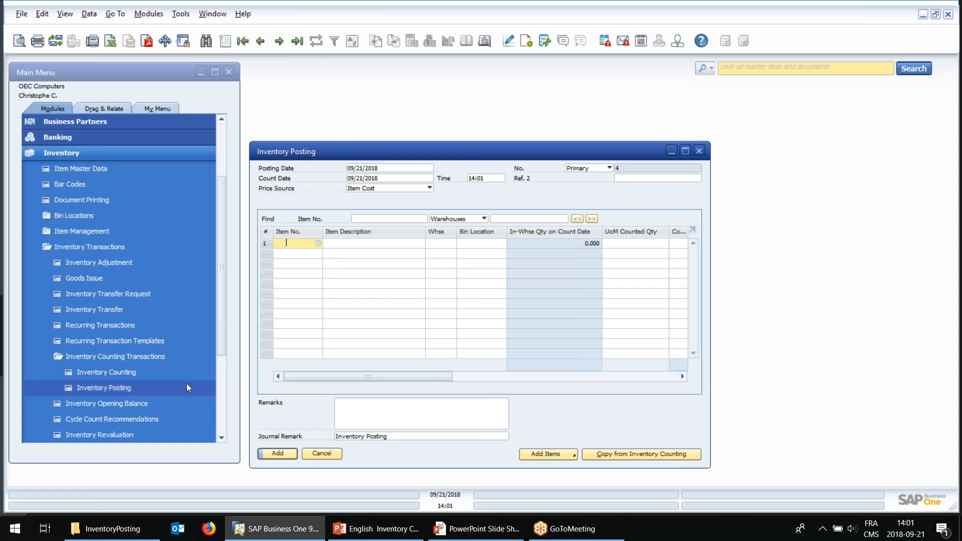
Step: Open the inventory counting window, view the most recent counting record, and close the window
click(145, 371)
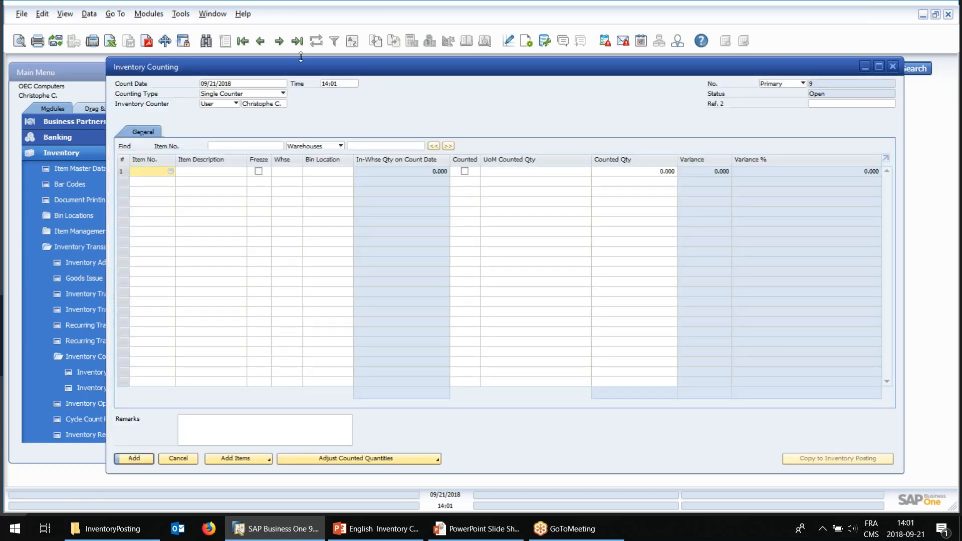
click(260, 43)
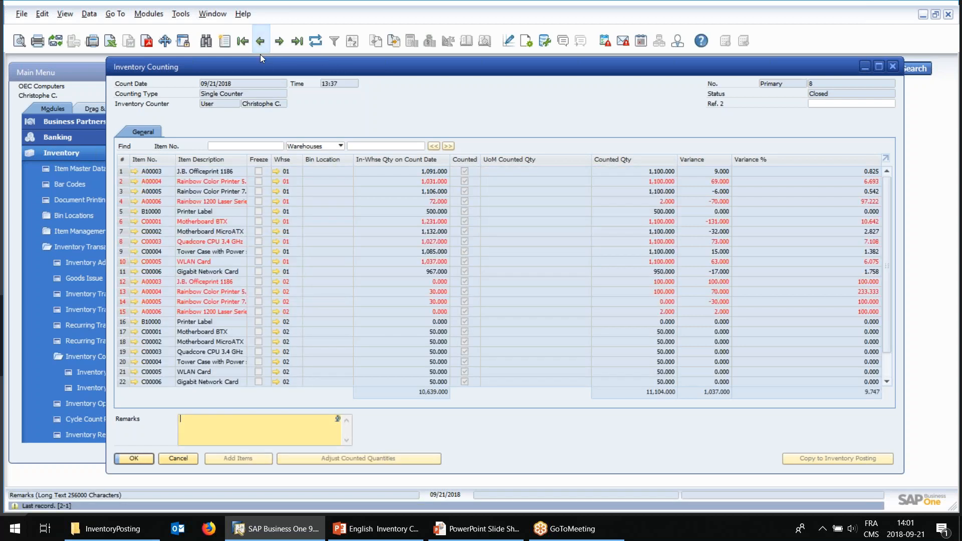
click(188, 456)
Step: Examine countings 4 and 5 in the list offered for copying into the posting, and cancel the list and the posting
click(304, 153)
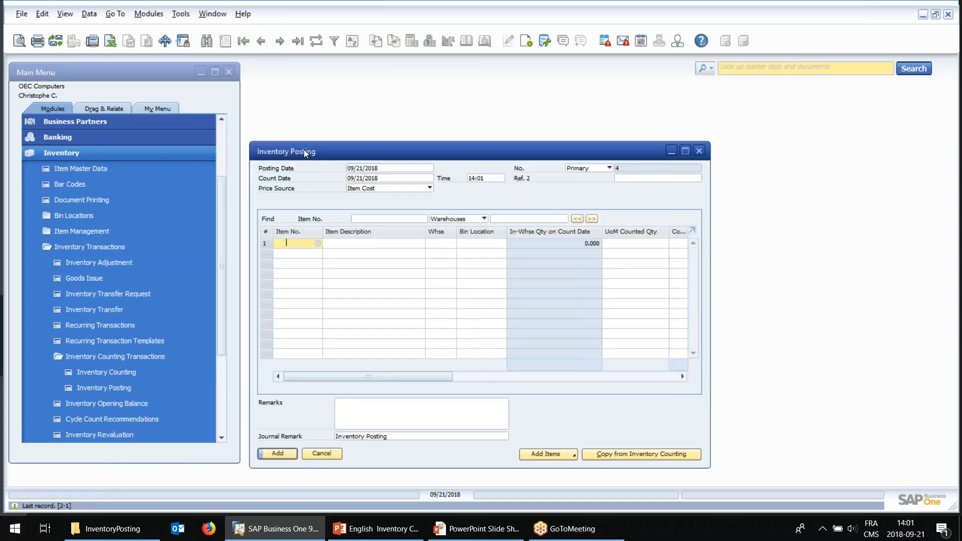
drag(304, 153, 309, 134)
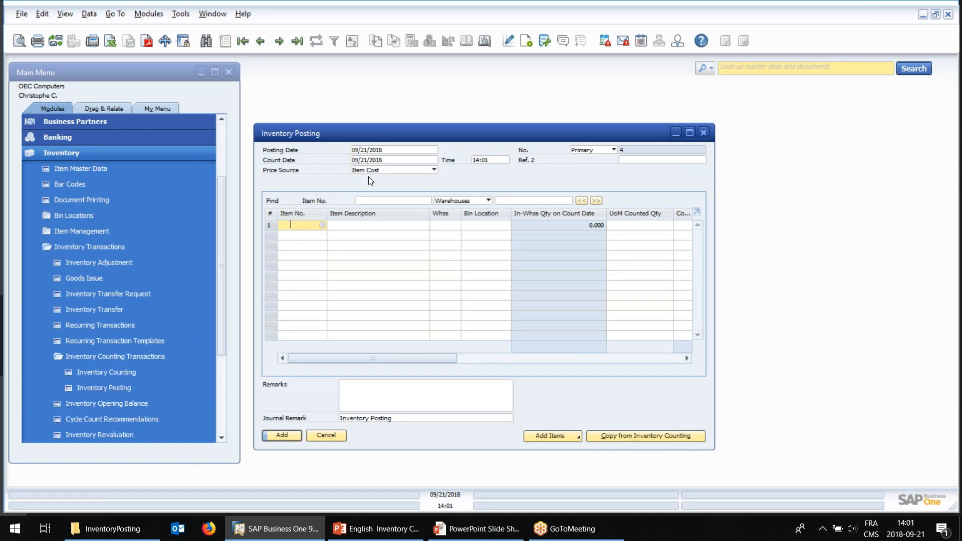
drag(380, 131, 384, 128)
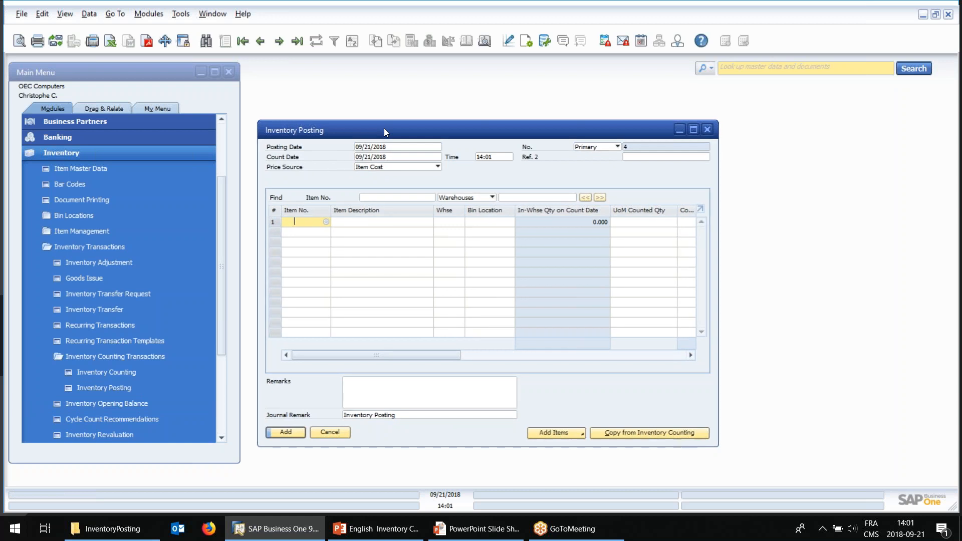
click(645, 434)
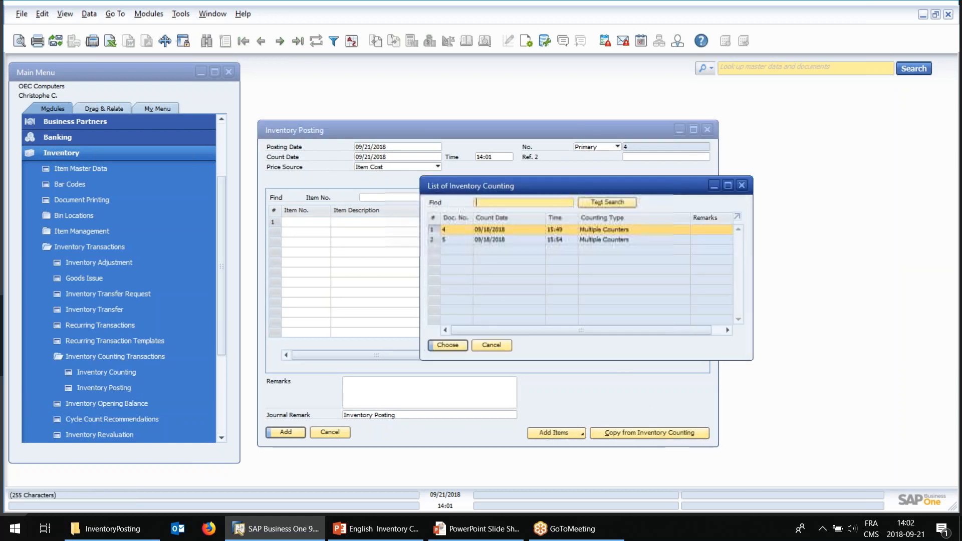
click(528, 240)
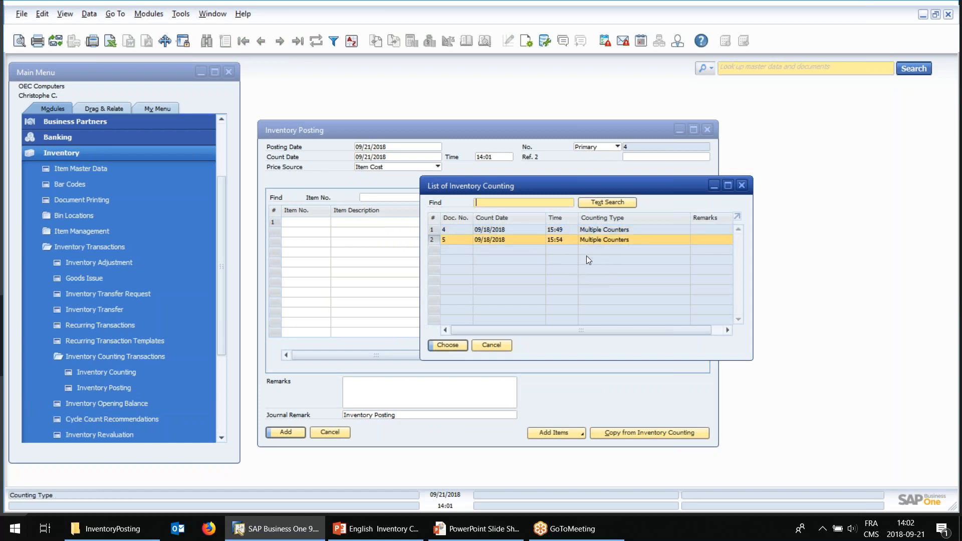
click(624, 230)
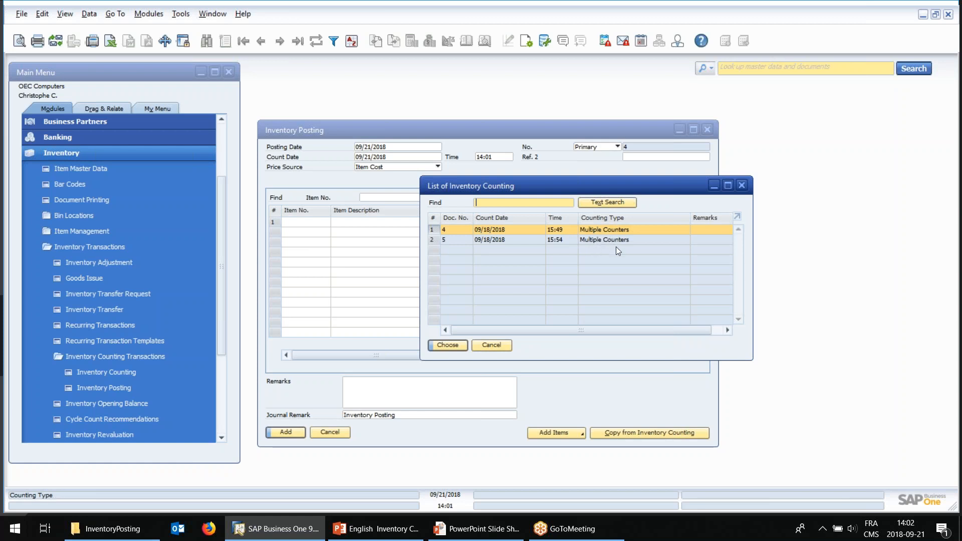
click(601, 240)
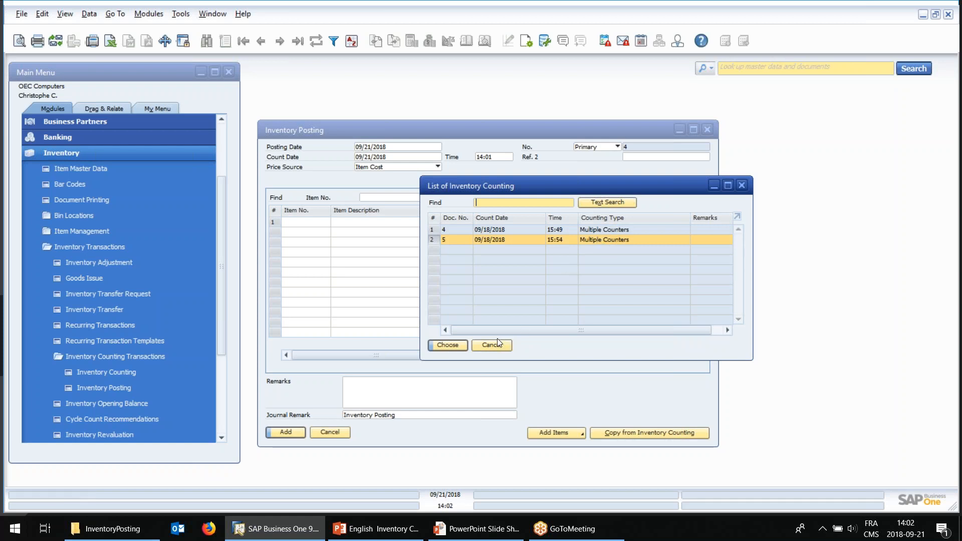
click(613, 230)
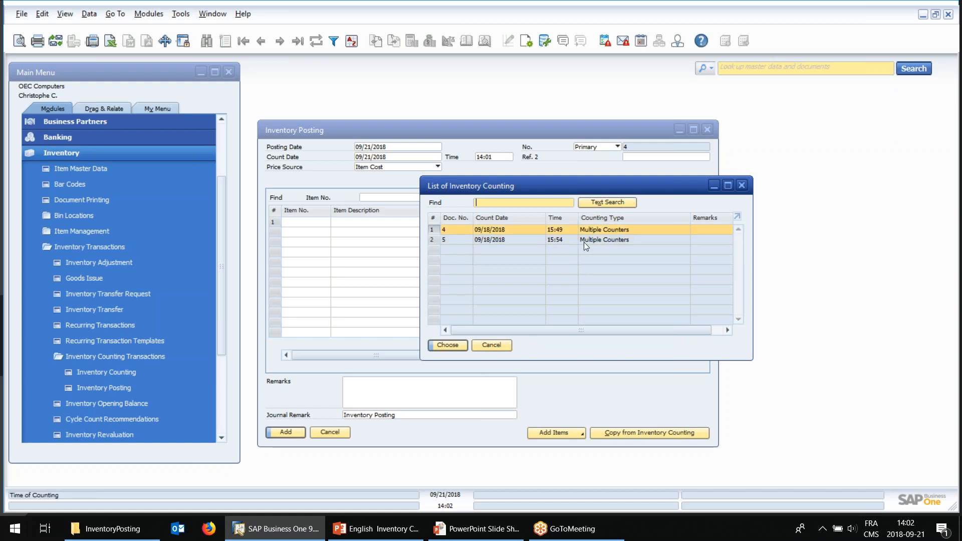
click(496, 346)
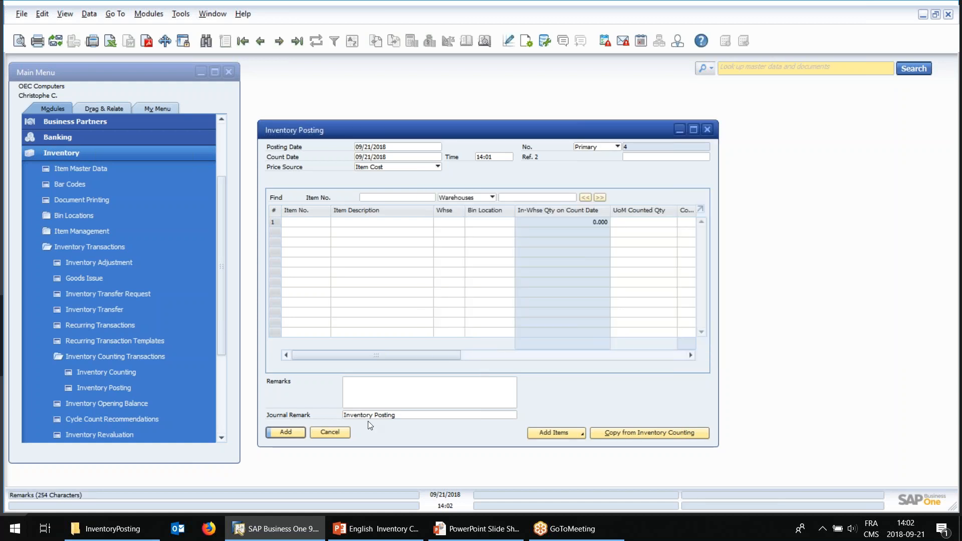
click(337, 431)
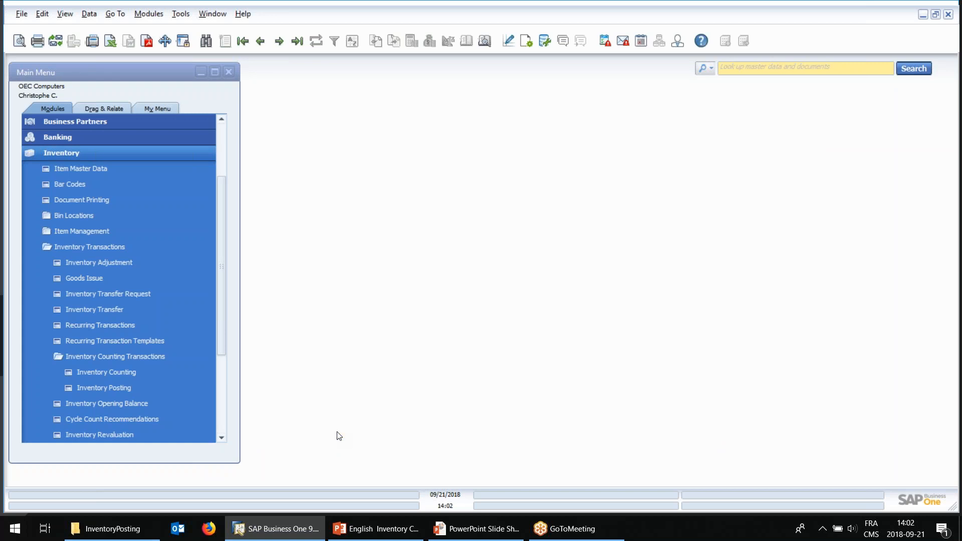
Step: Open the inventory counting window from the counting transactions and display the most recent counting record
click(148, 357)
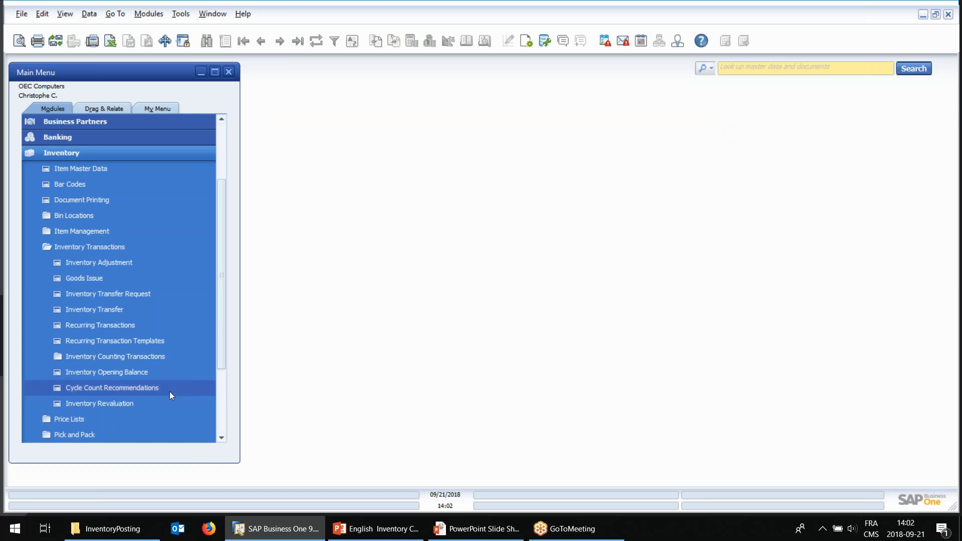
click(130, 356)
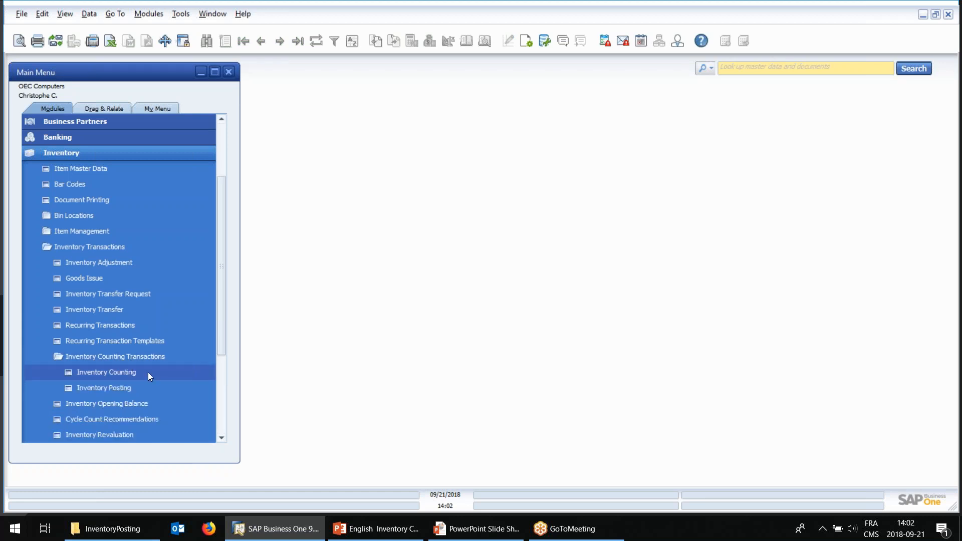
click(135, 372)
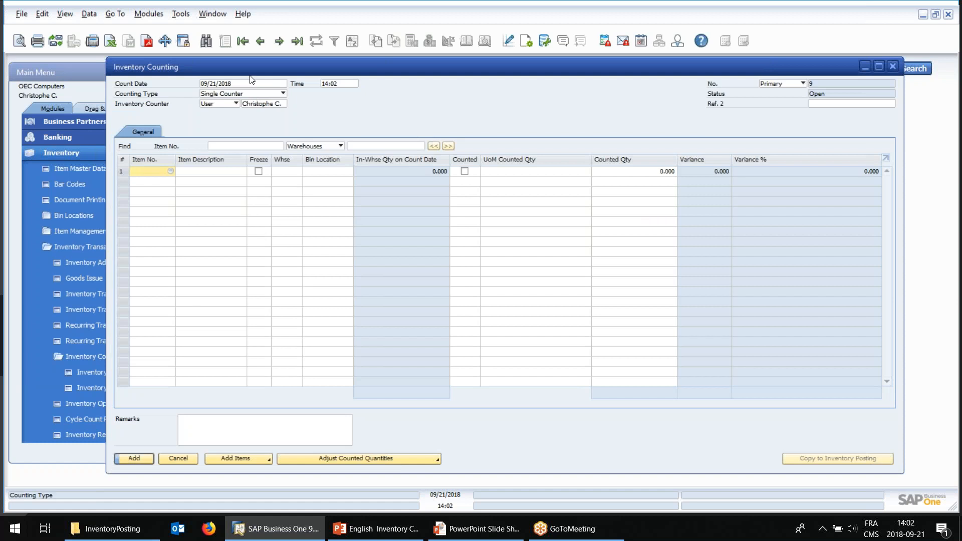
click(260, 40)
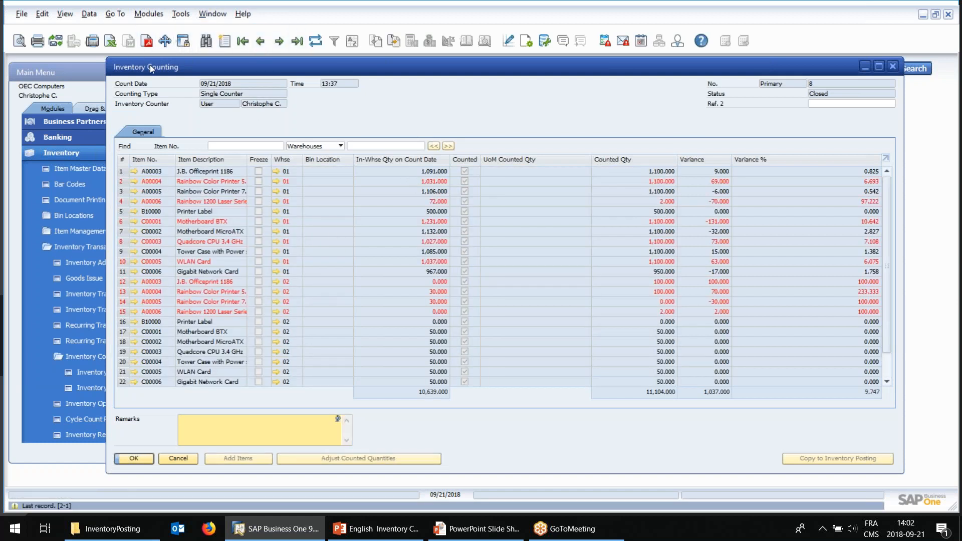
drag(149, 65, 141, 67)
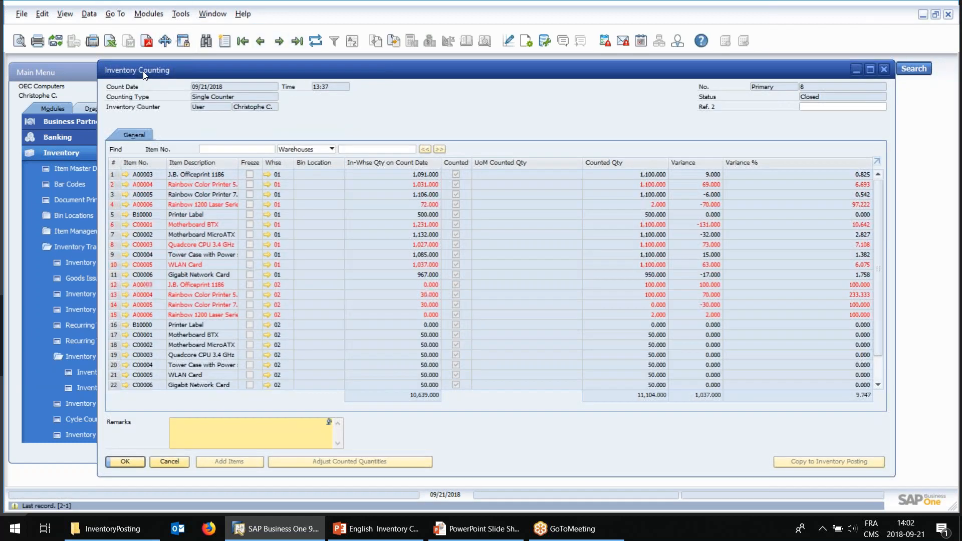
Step: Export the counting to a plain text file named Inventory Counting, with currency symbols in a separate column
click(111, 42)
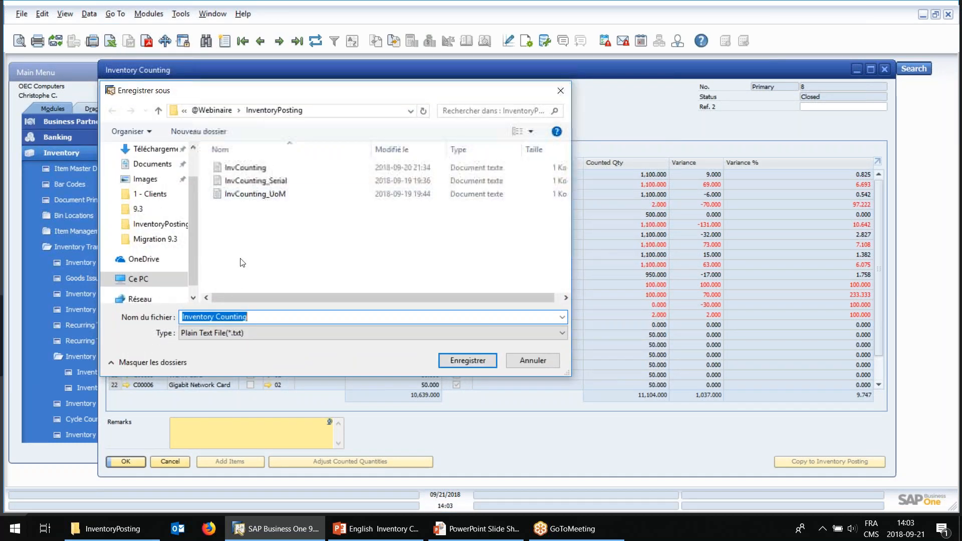
click(468, 361)
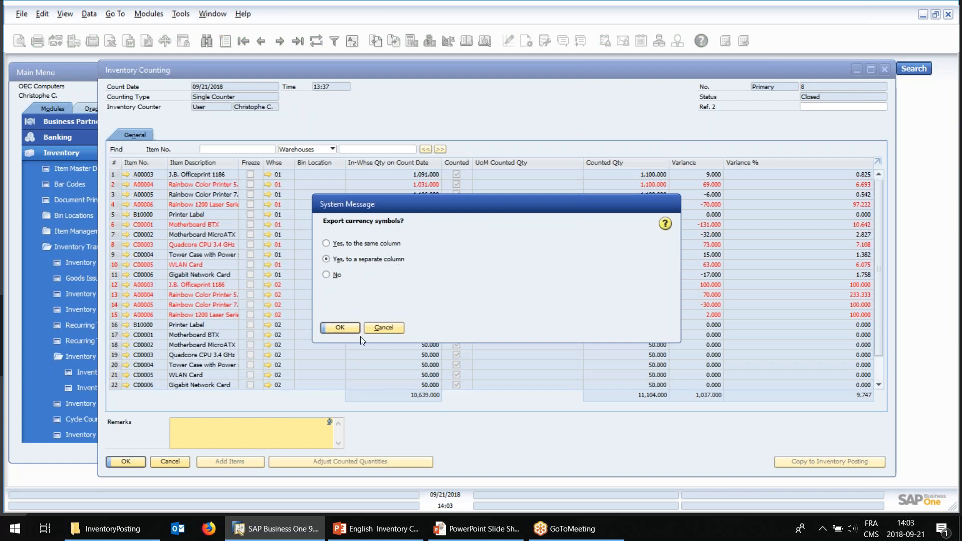
click(340, 328)
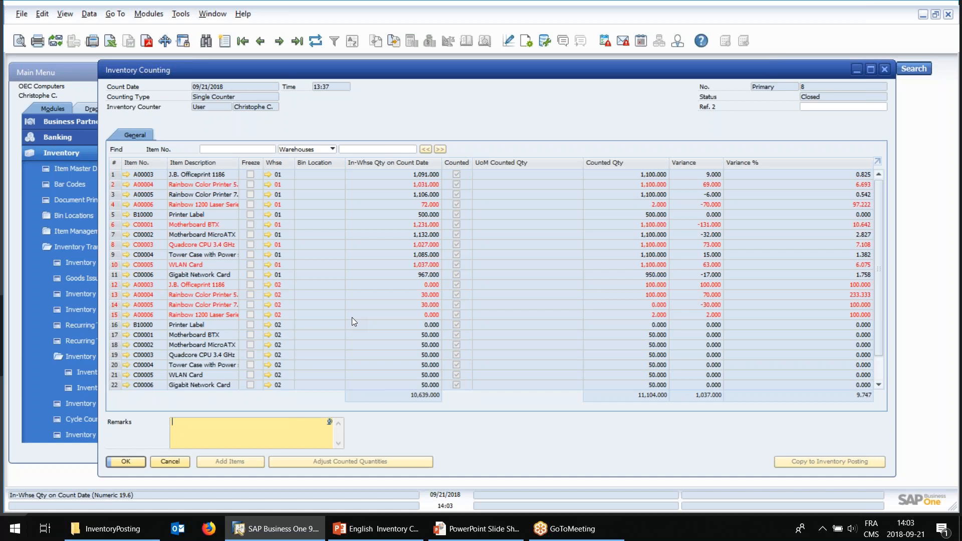
click(211, 444)
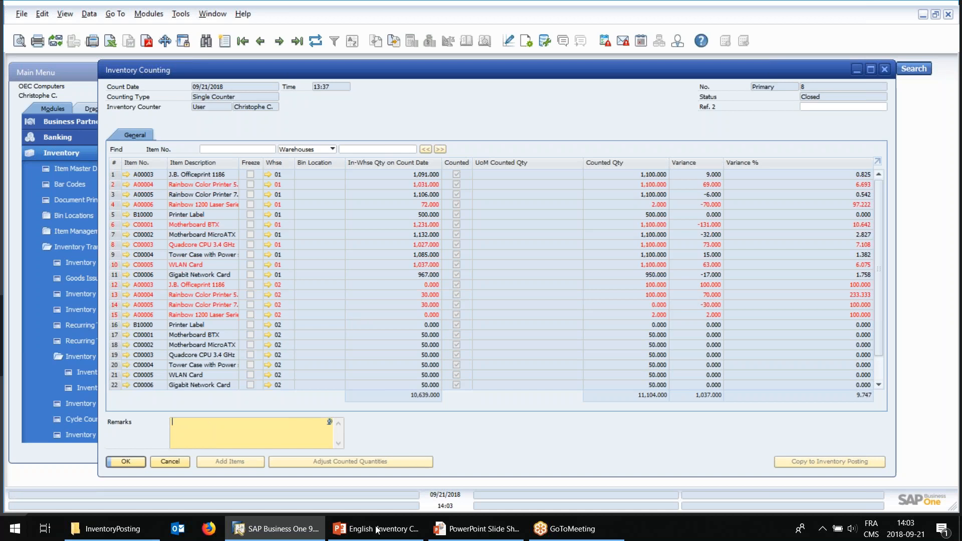
Step: Export the counting as a Microsoft Excel 97-2003 workbook named Inventory Counting, with currency symbols in the same column
drag(236, 75, 267, 72)
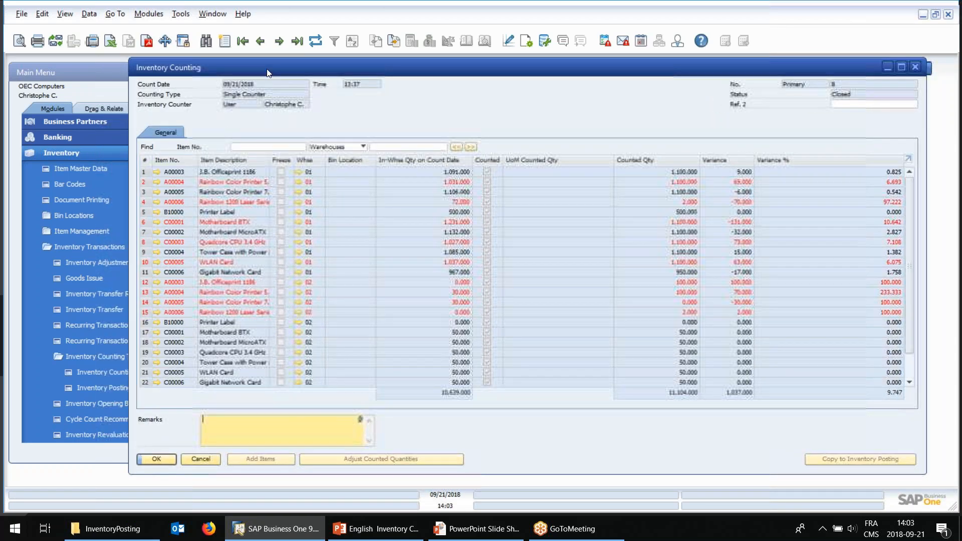
click(110, 40)
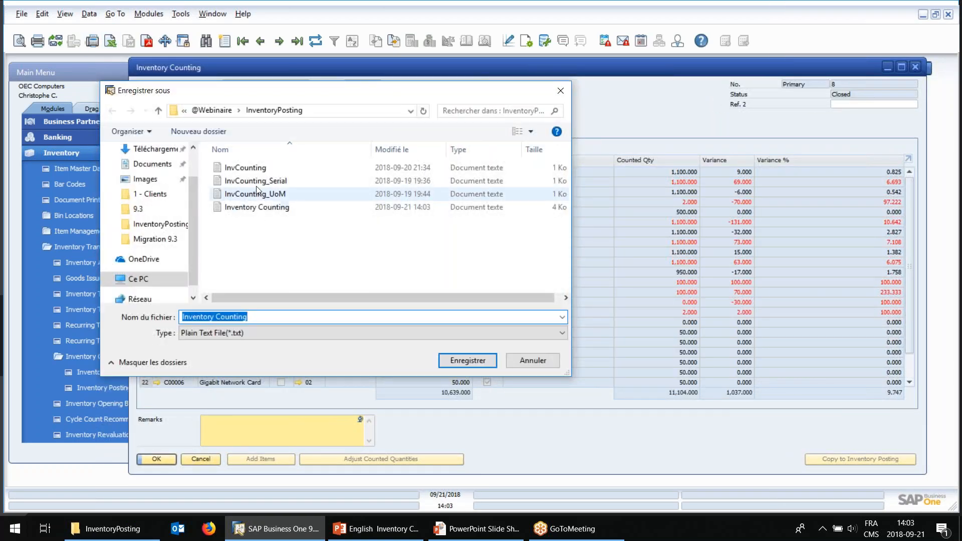
click(260, 208)
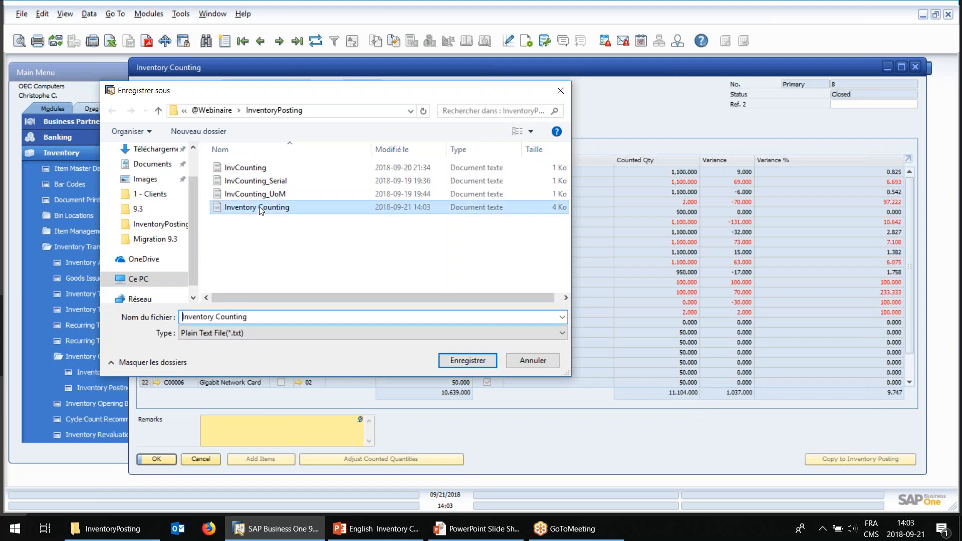
click(351, 337)
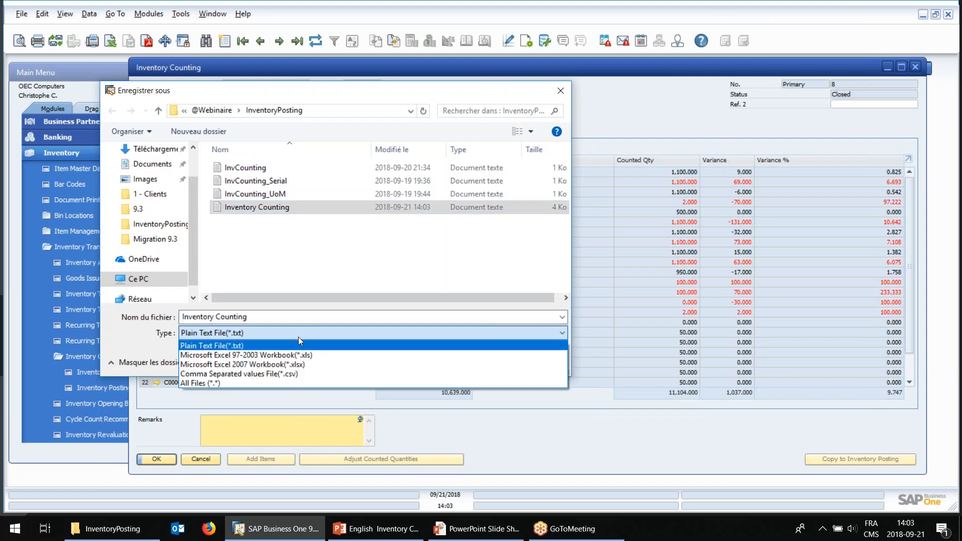
click(224, 357)
click(466, 360)
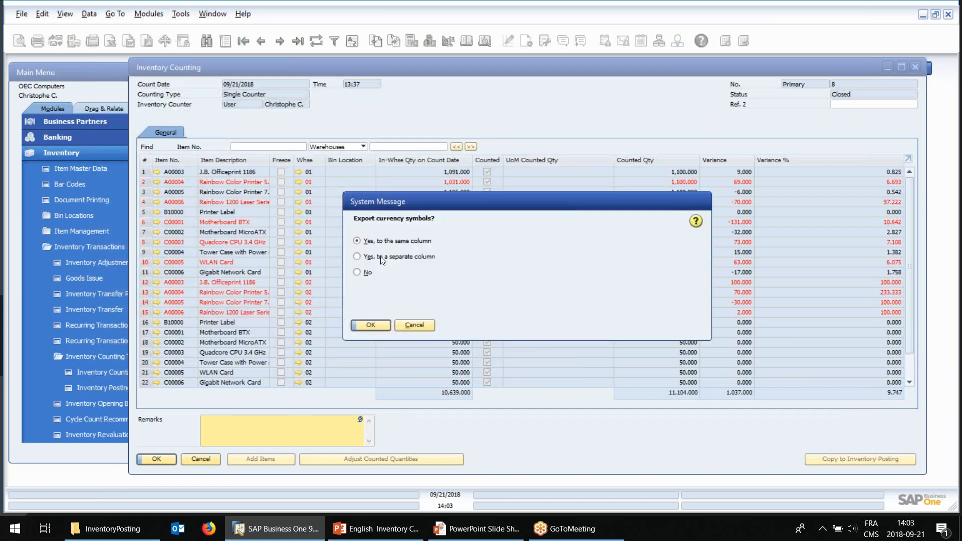
click(370, 325)
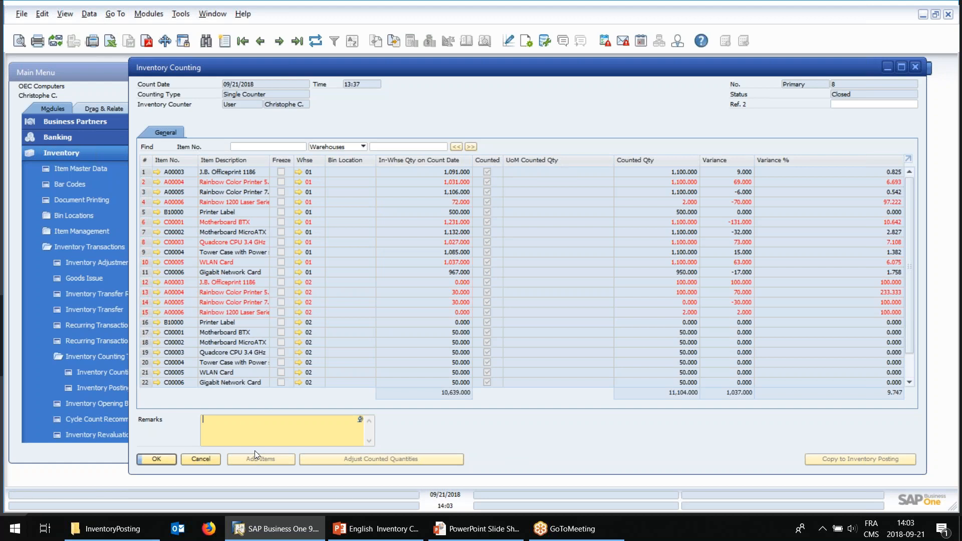
Step: Close the exported counting, reopen the inventory counting window, and display the most recent counting record again
click(209, 459)
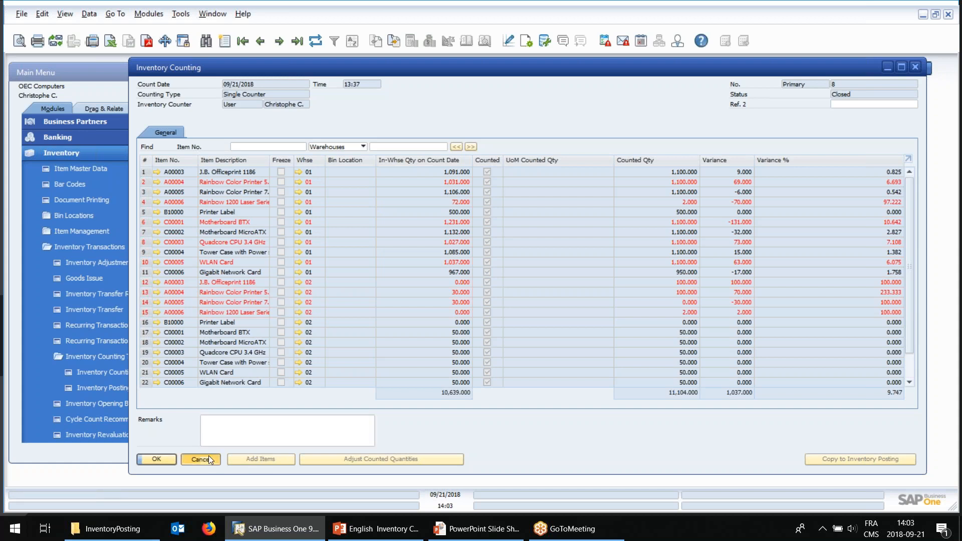
click(140, 374)
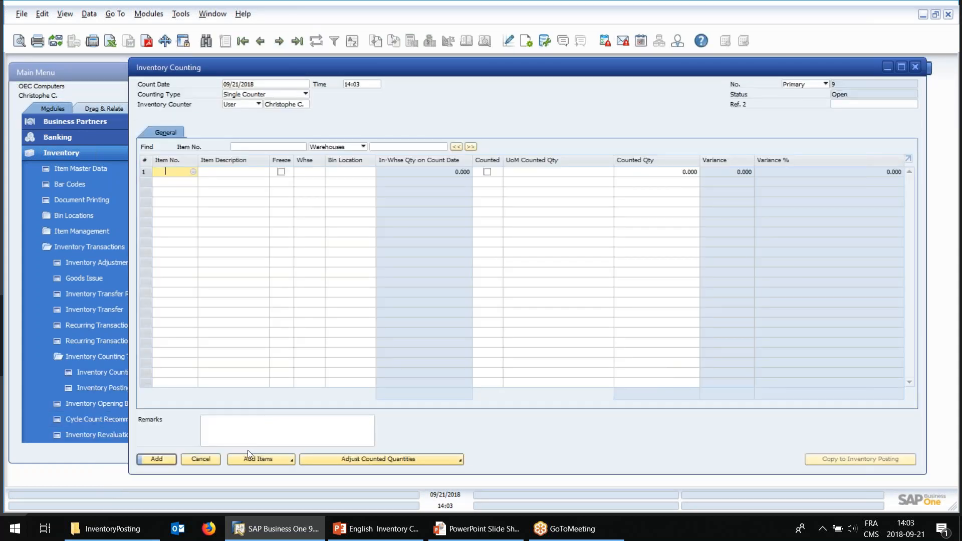
click(260, 40)
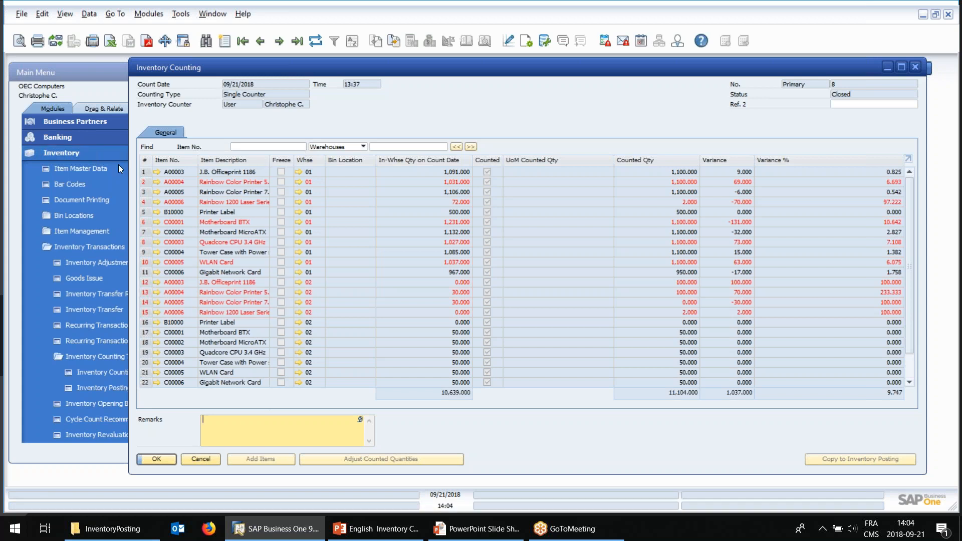
Step: Open the master data of item A00003 from the first counting row, set it to Inactive, and cancel the change
click(157, 172)
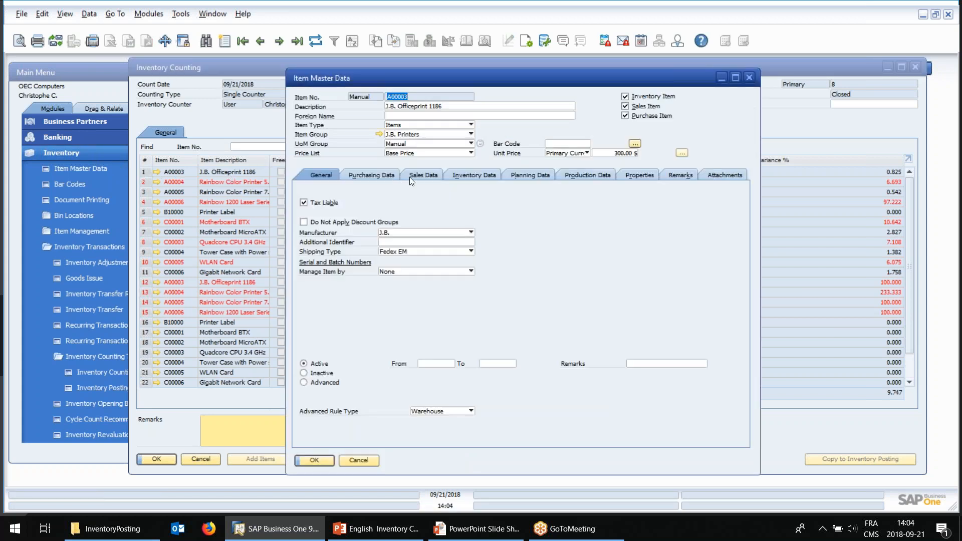
click(326, 374)
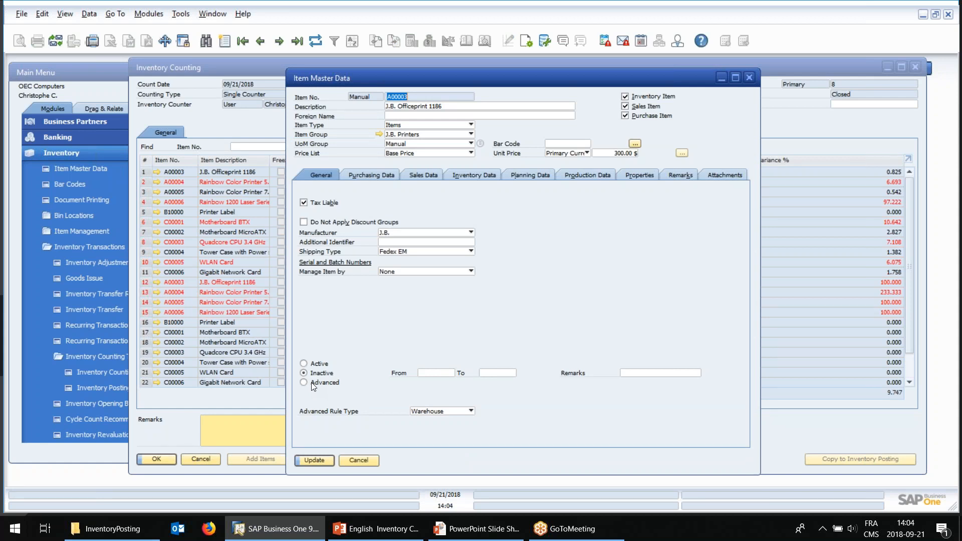
click(365, 462)
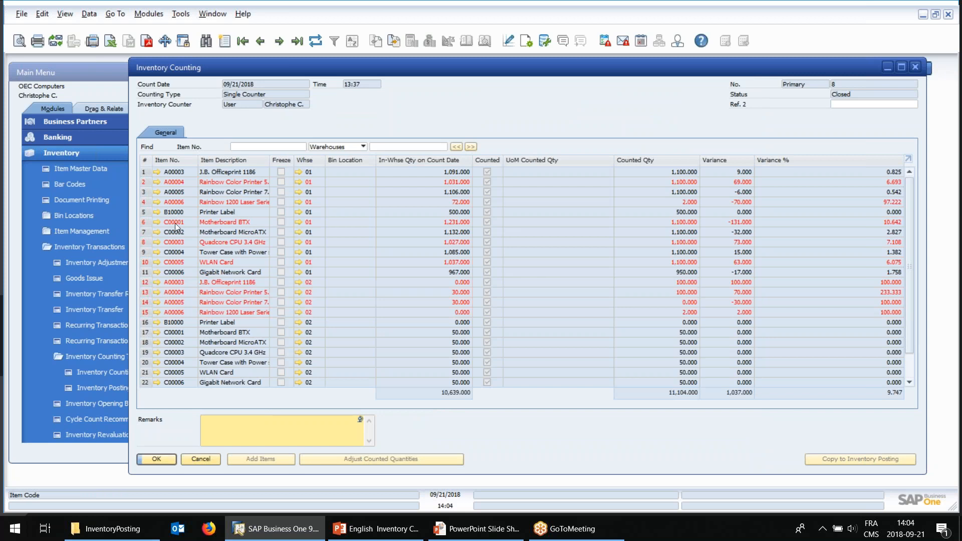
Step: Open the details of warehouse 01 from the first counting row and close them again
click(299, 172)
click(179, 407)
Step: Open the InvCounting Excel workbook from the InventoryPosting folder and set the warehouse code in cell B5 to 1
click(113, 528)
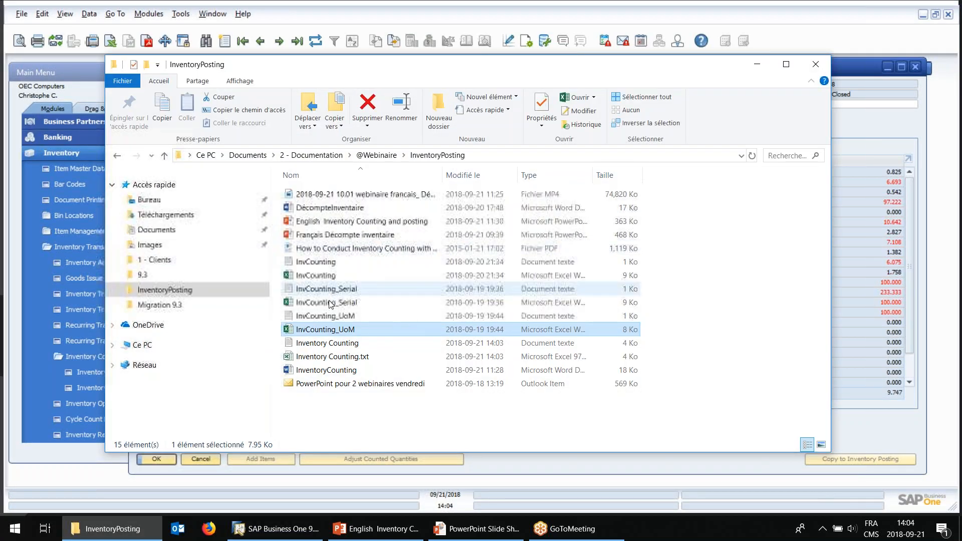
double_click(315, 275)
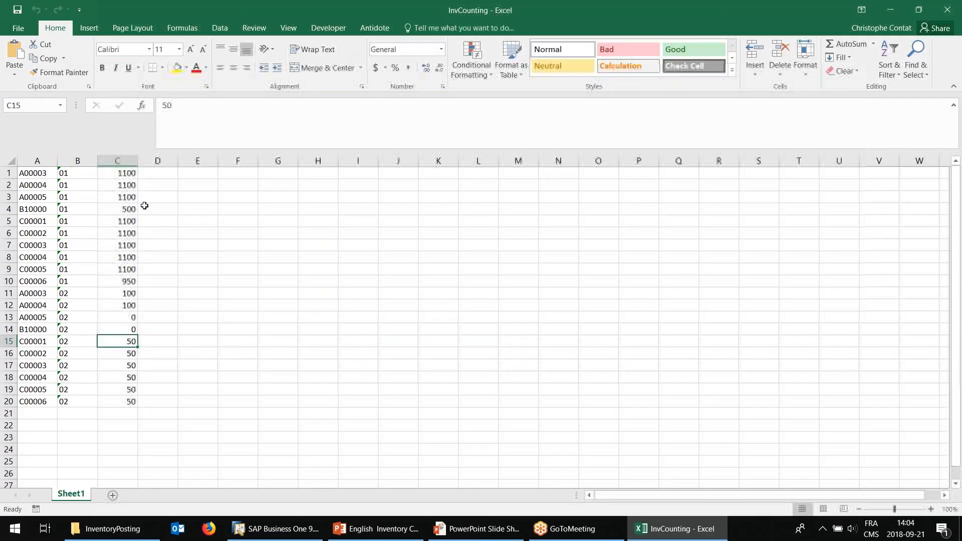
click(70, 221)
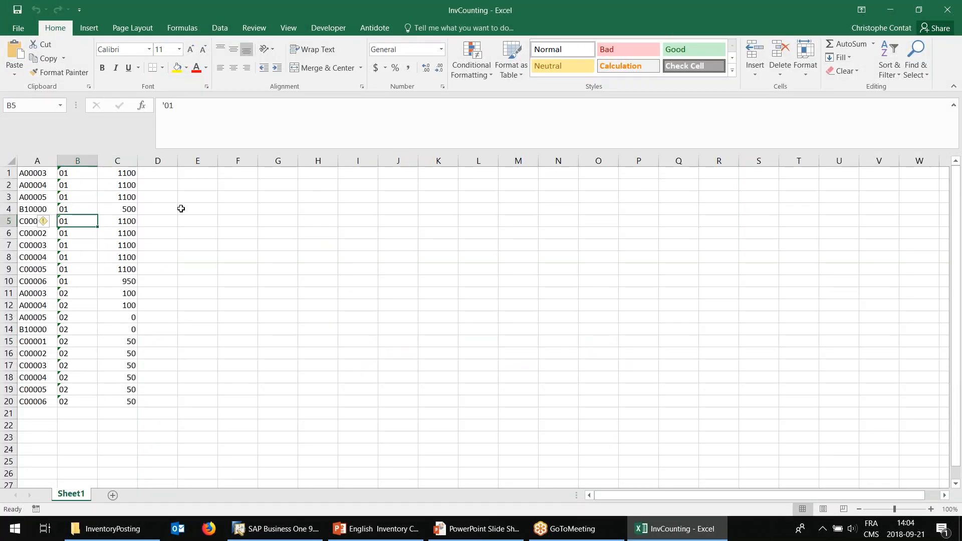
text(1)
key(Return)
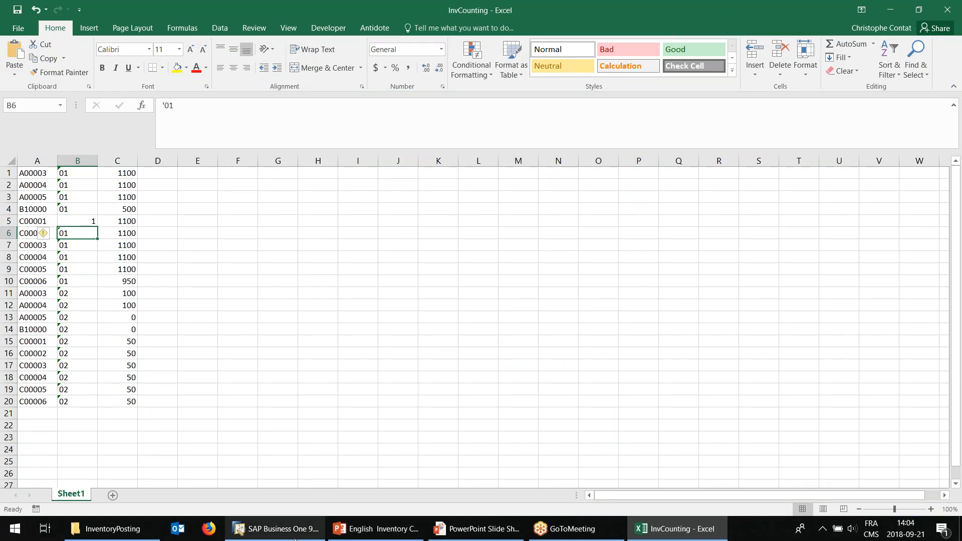
Step: Switch back to SAP Business One, close the displayed counting, reopen the inventory counting window and display the most recent record
click(294, 537)
click(203, 460)
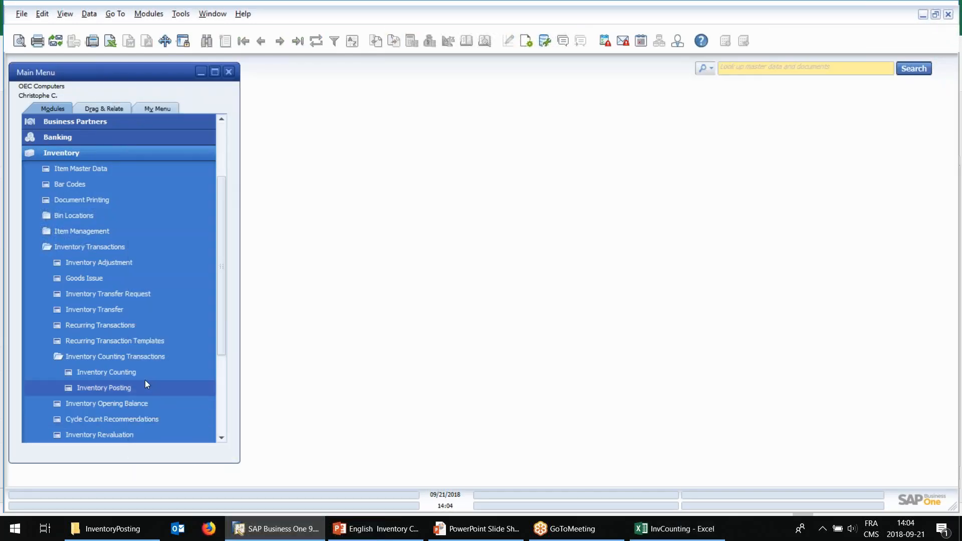
click(139, 375)
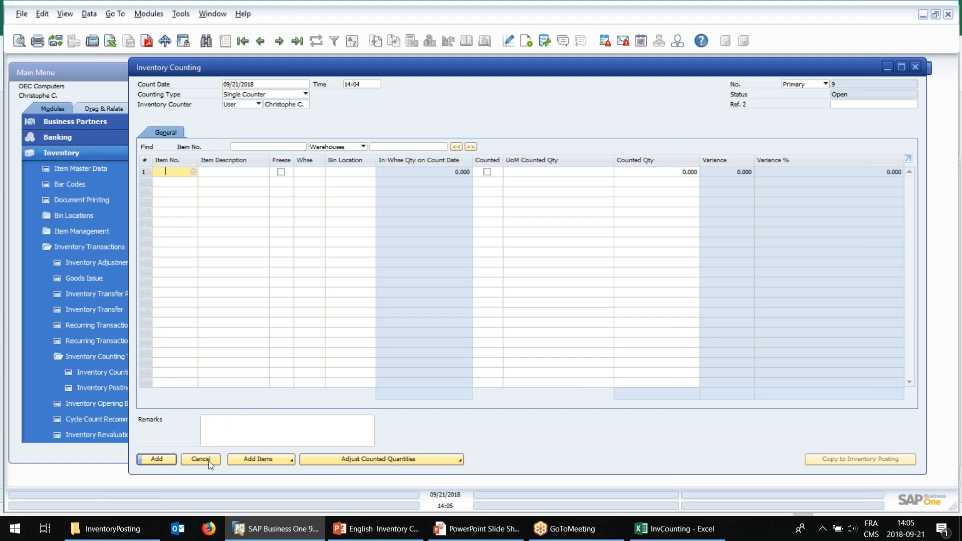
click(260, 40)
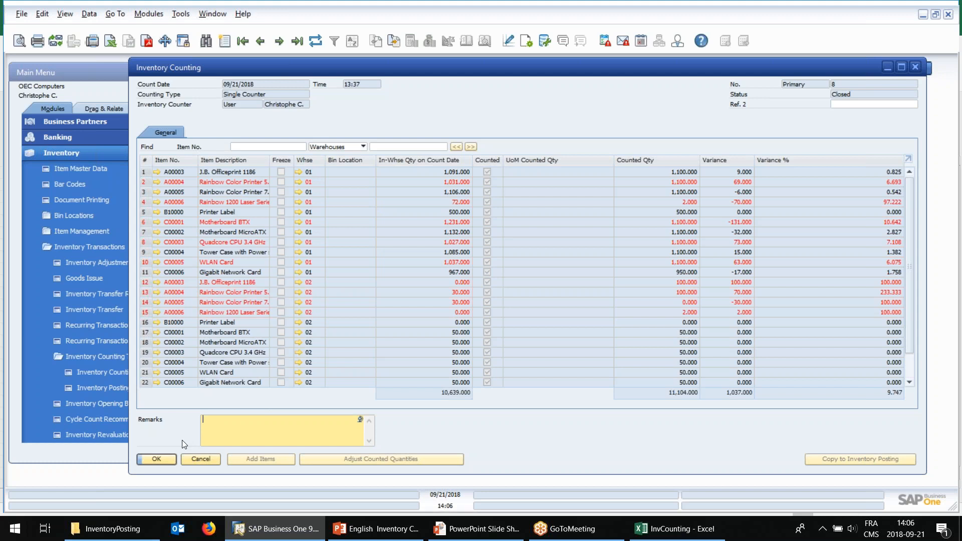
Step: Start a new inventory counting and try to set its count date to 09/22/2018
click(225, 40)
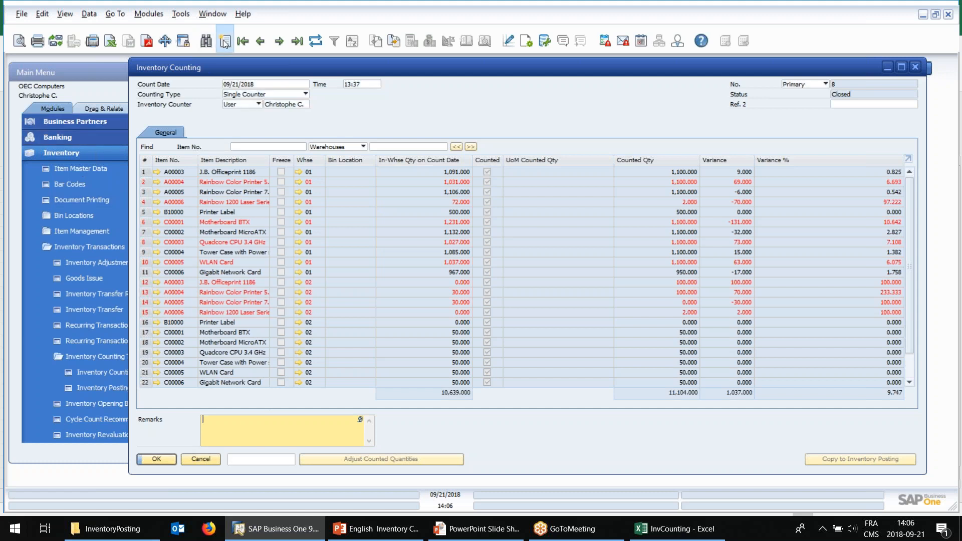
click(274, 86)
click(305, 84)
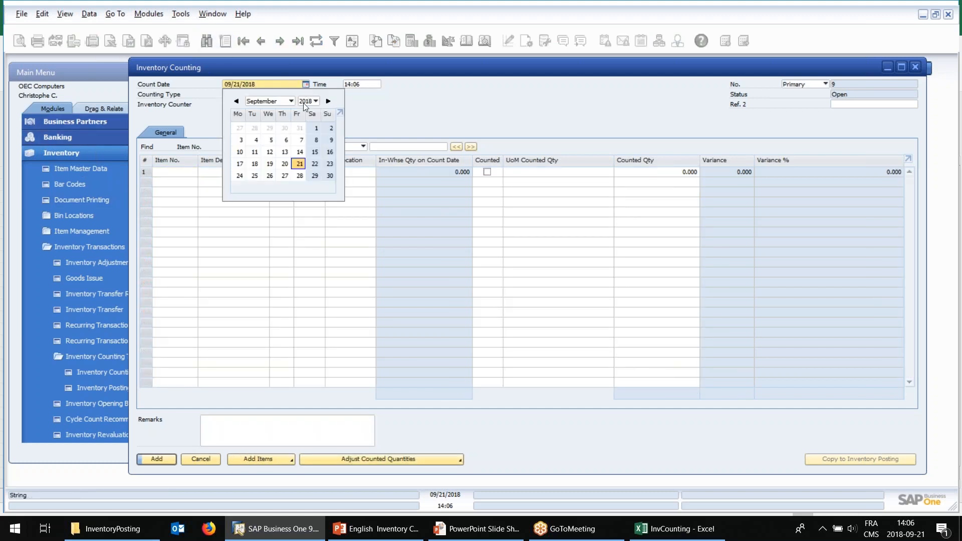
click(314, 164)
click(225, 175)
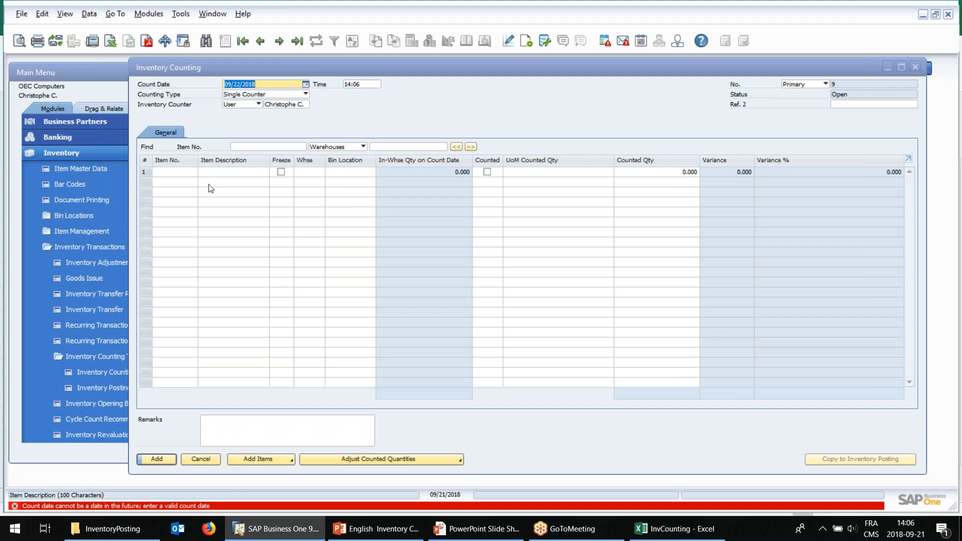
Step: Check the Company Details in System Initialization for a future date option, covering the basic initialization, general and accounting data
drag(226, 67, 317, 65)
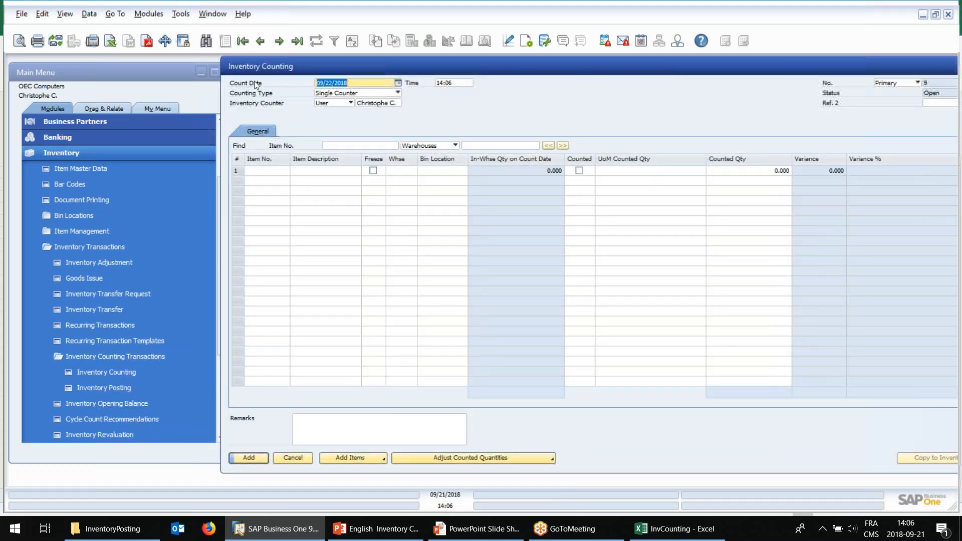
click(78, 152)
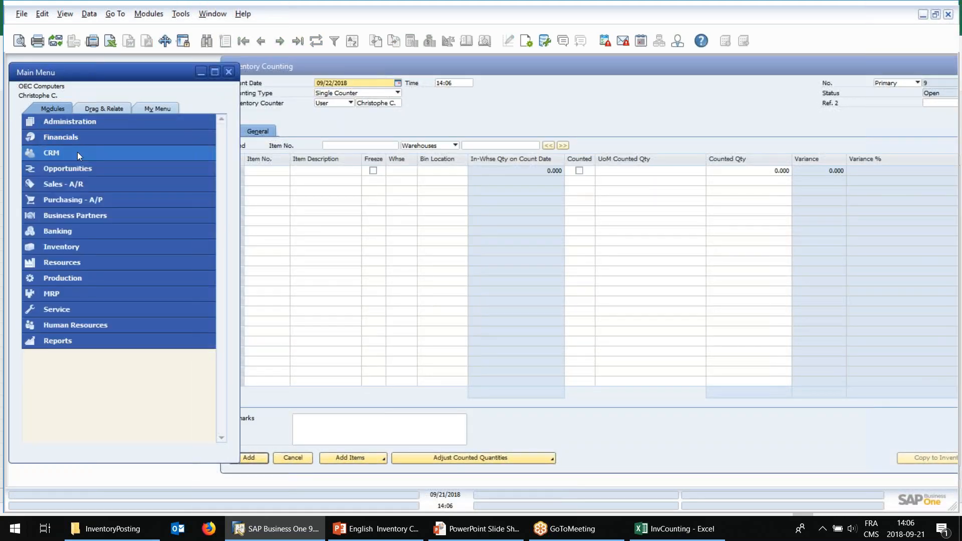
click(85, 121)
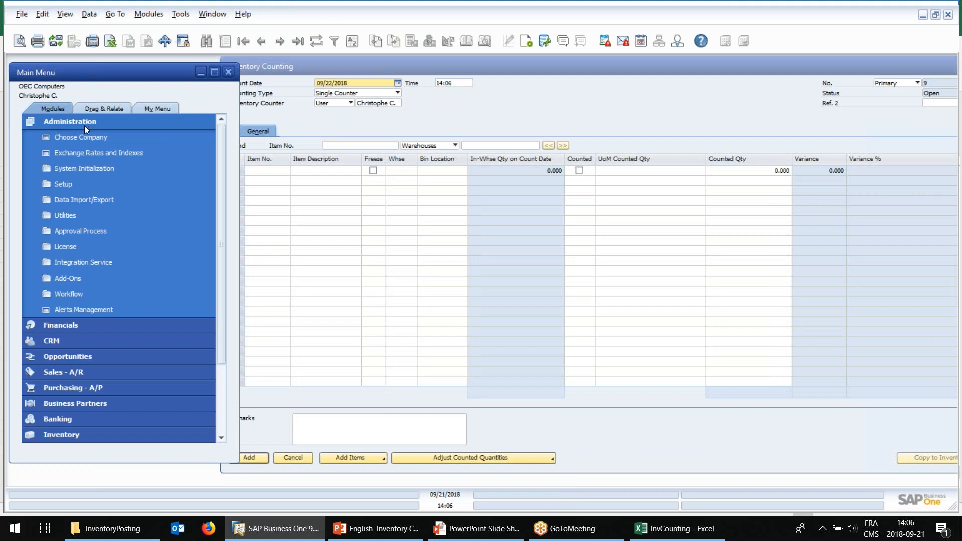
click(80, 168)
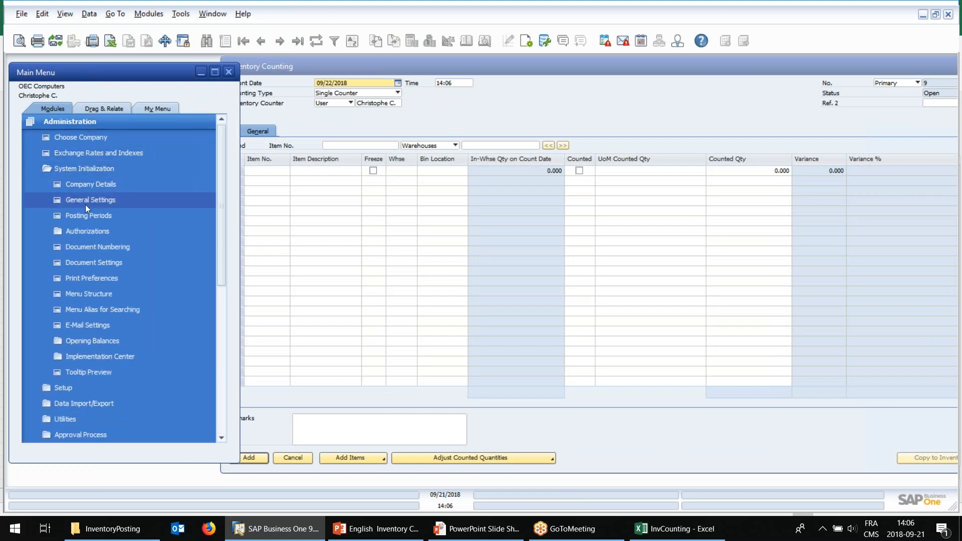
click(85, 190)
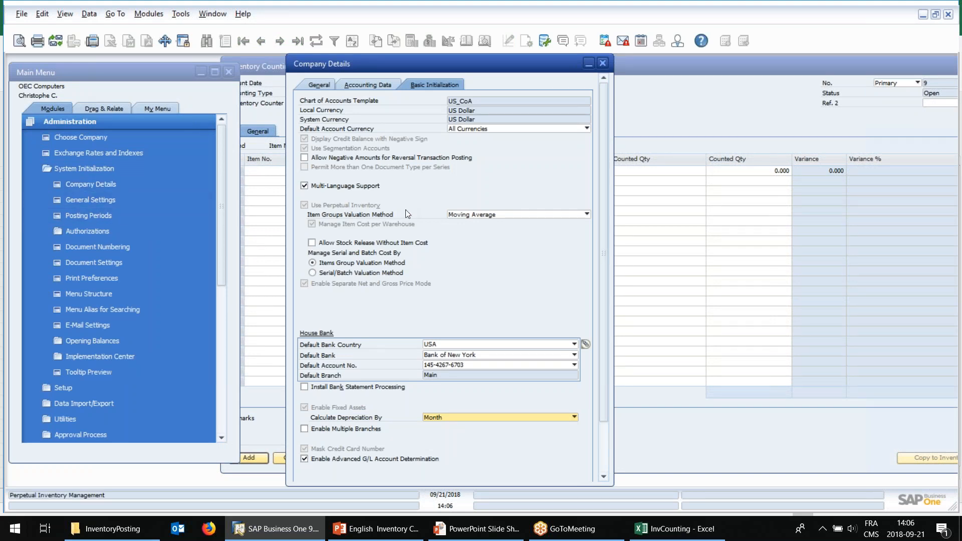
click(326, 83)
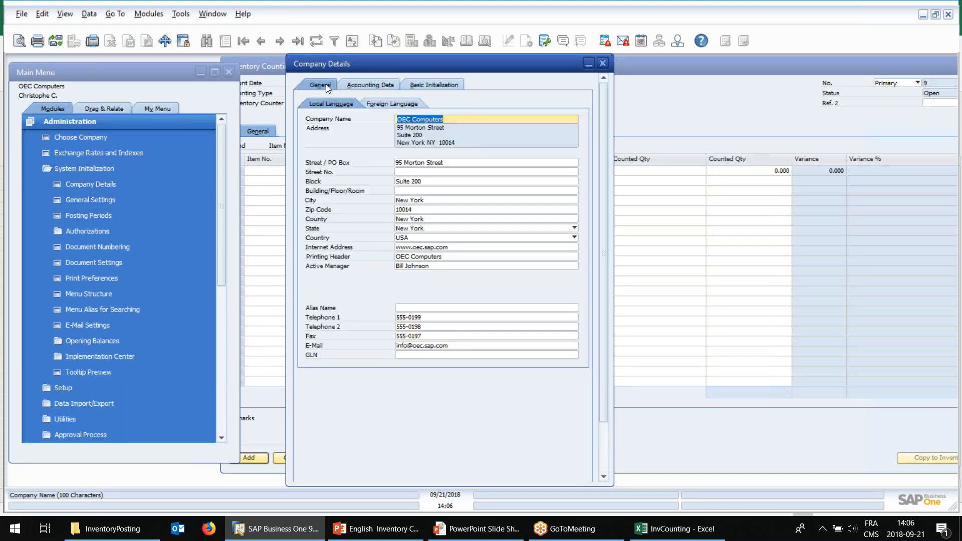
click(378, 85)
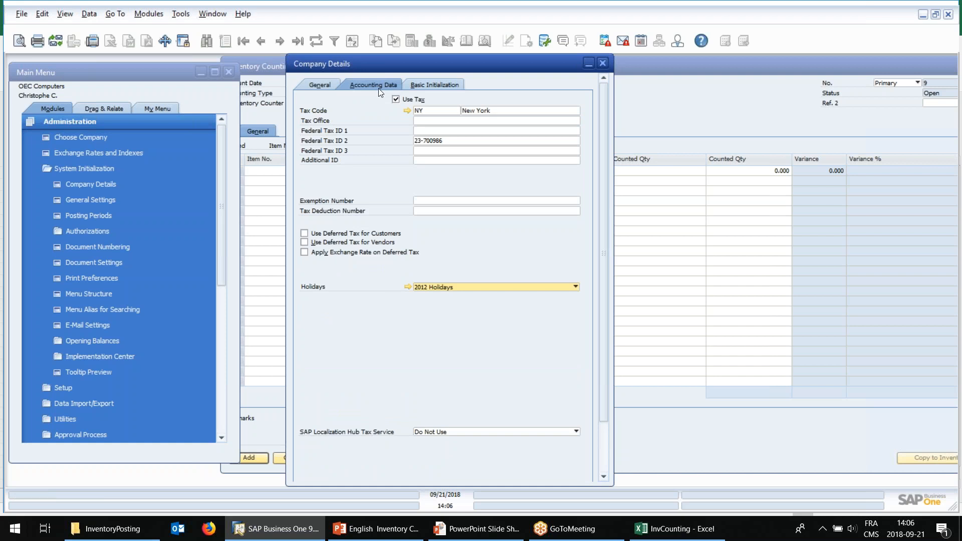
click(603, 63)
Step: Open the Document Settings in System Initialization and examine the general, per-document and electronic document options
drag(450, 65, 366, 74)
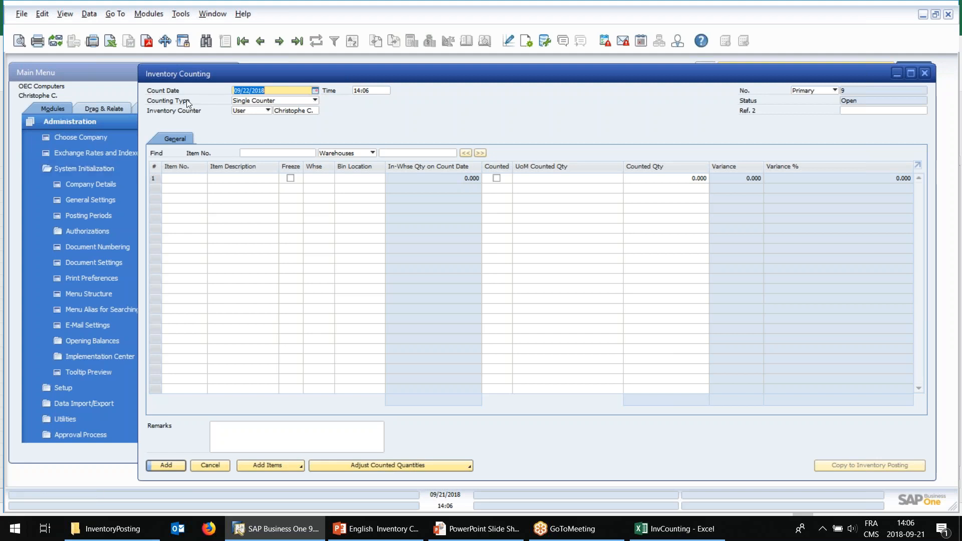
drag(205, 74, 239, 67)
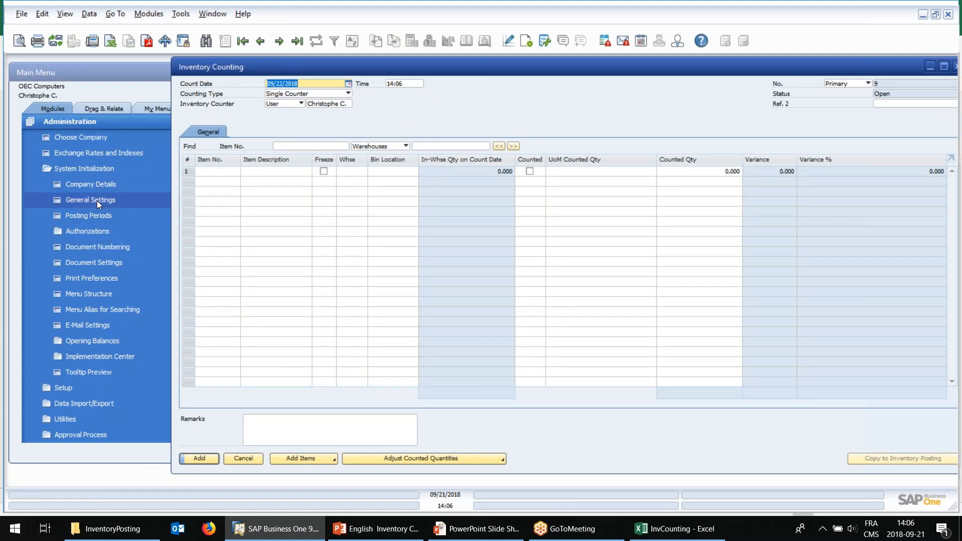
click(93, 262)
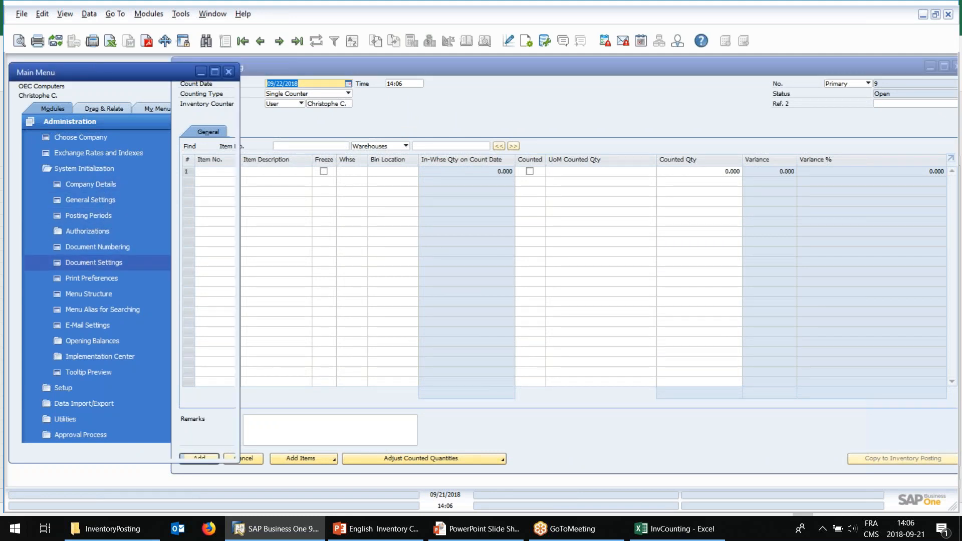
click(319, 83)
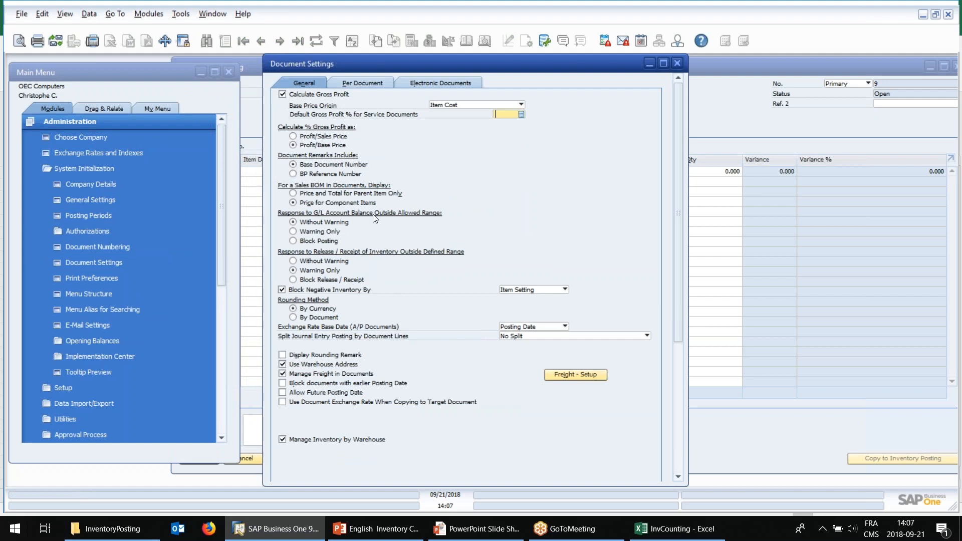
click(377, 84)
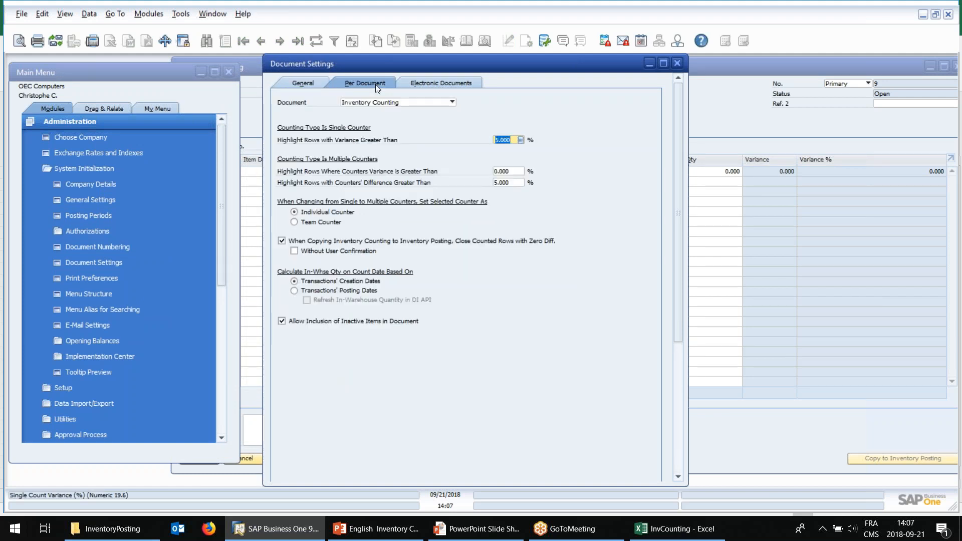
click(422, 81)
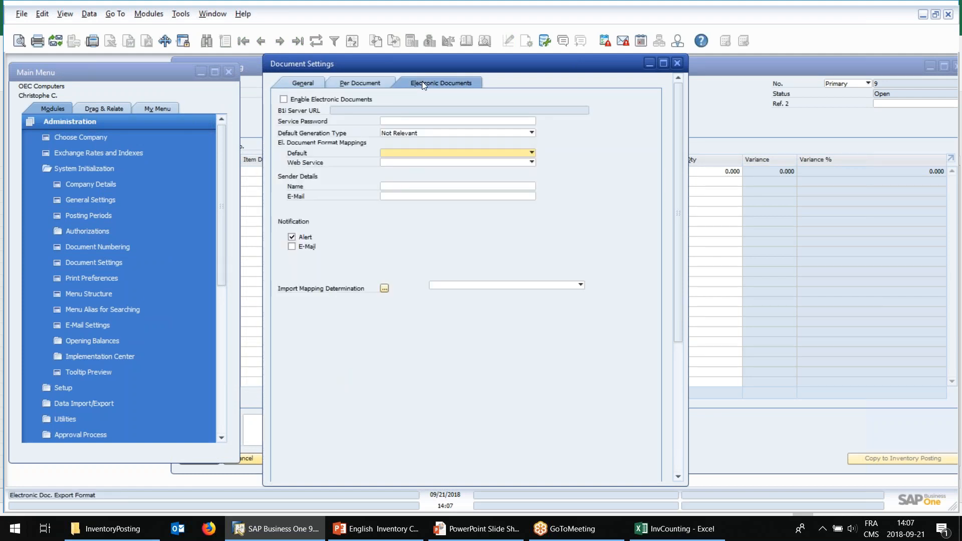
Step: Enable Allow Future Posting Date in the general document settings and save the change
click(303, 84)
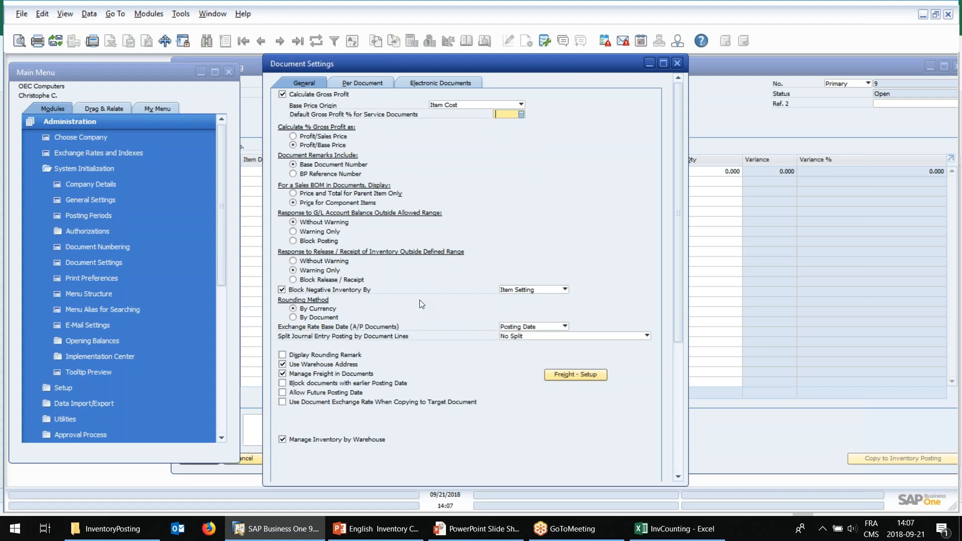
click(334, 392)
scroll(354, 383, down, 5)
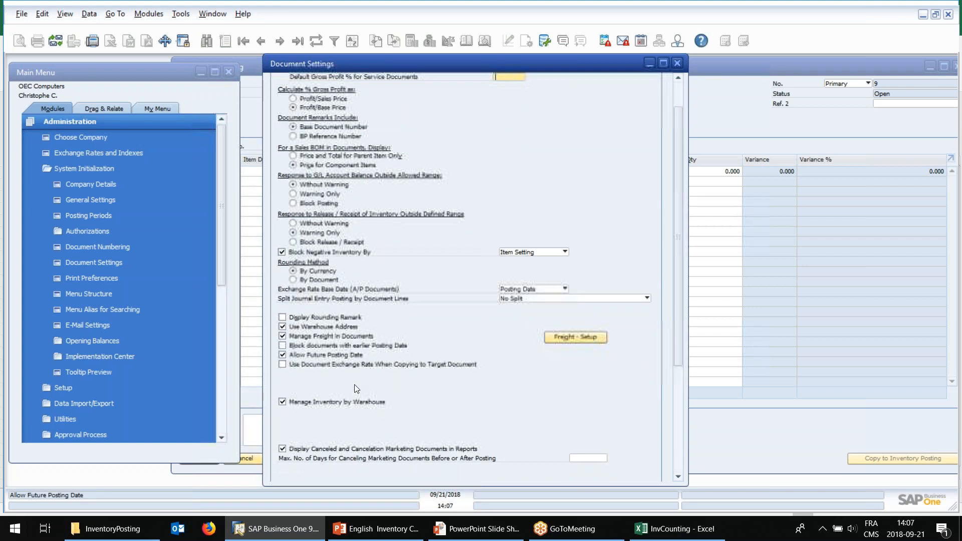
scroll(354, 453, down, 3)
click(291, 469)
click(292, 470)
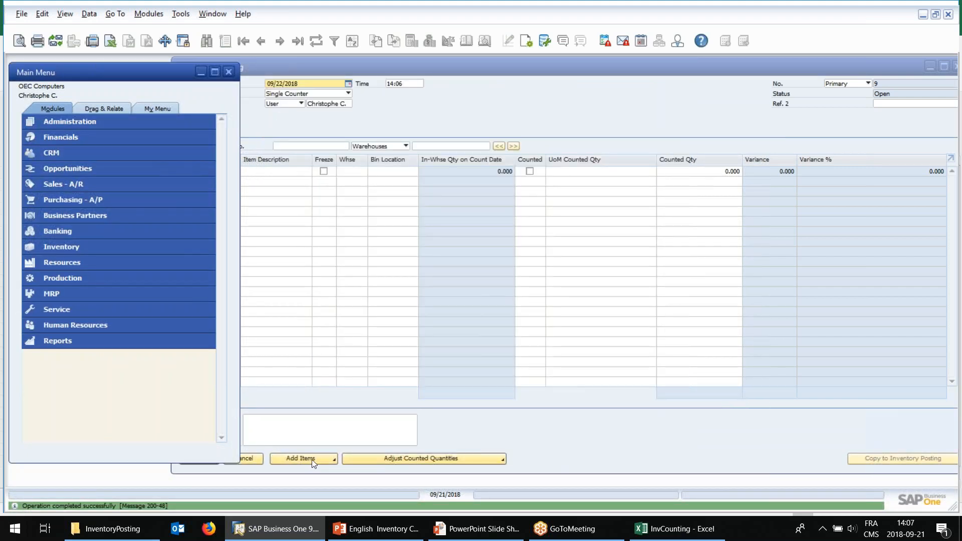
Step: Cancel the unsaved counting and open a new Inventory Counting from the inventory counting transactions
click(243, 459)
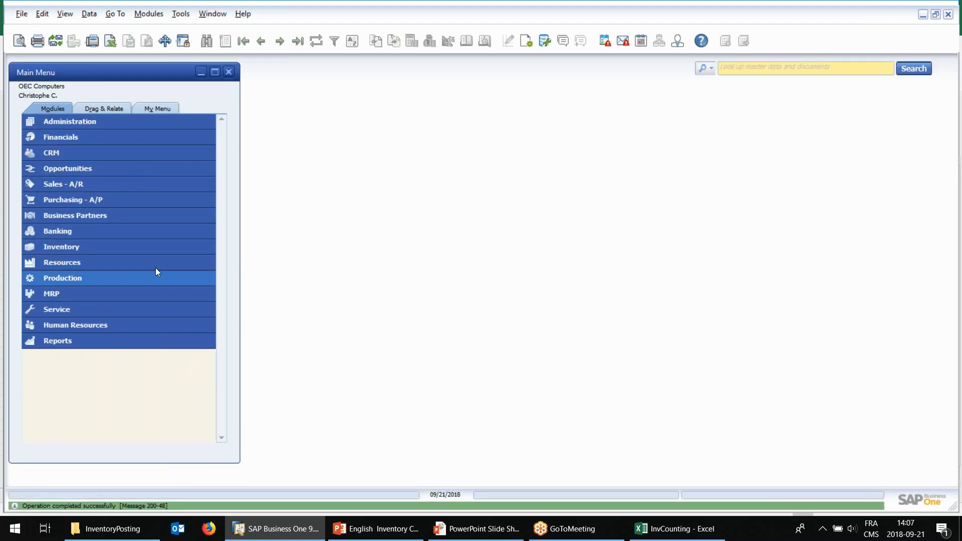
click(115, 246)
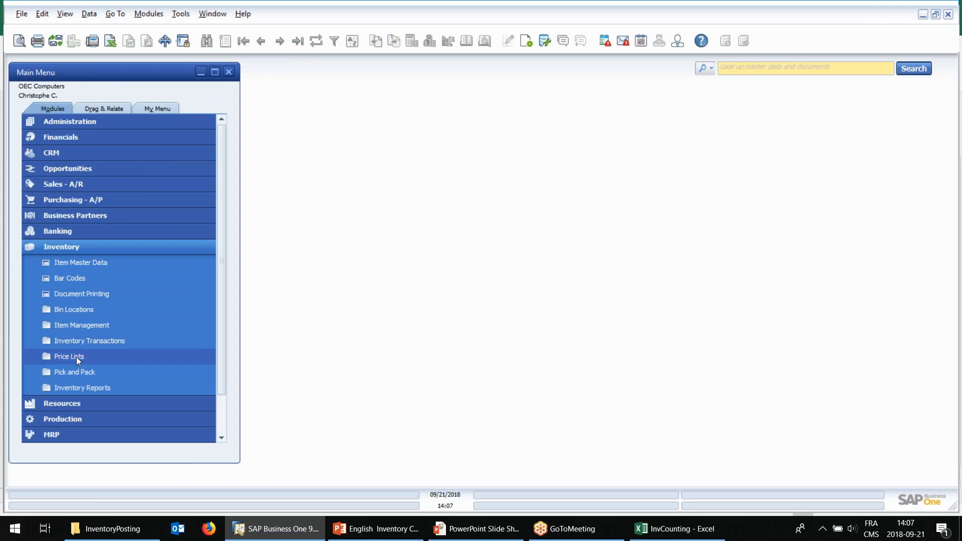
click(80, 342)
click(80, 386)
click(83, 405)
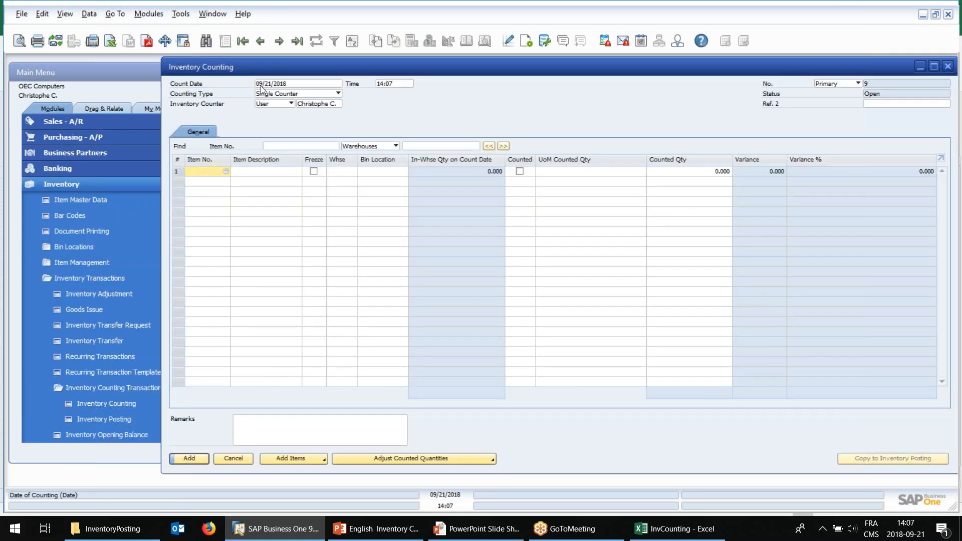
Step: Try the count date 09/22/2018 again on the new counting
click(338, 83)
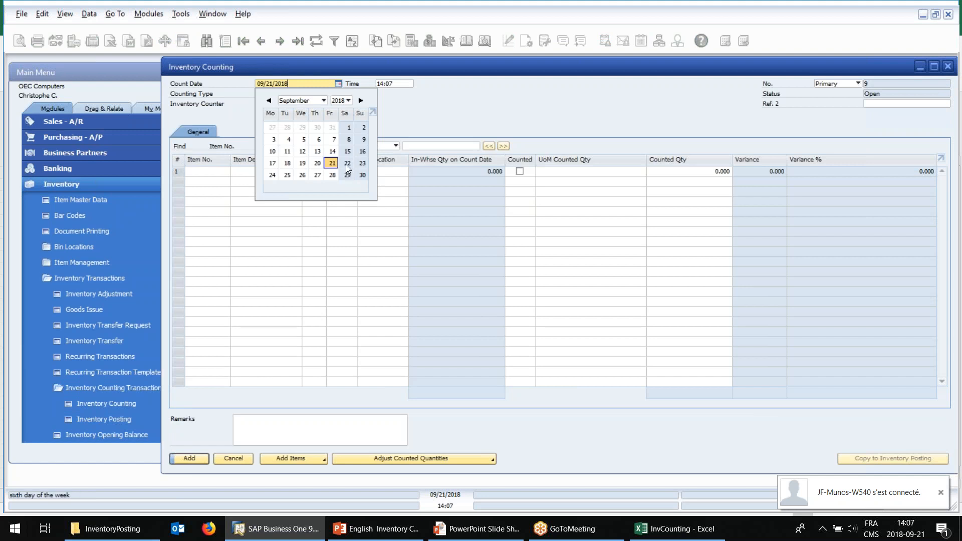
click(346, 163)
key(Tab)
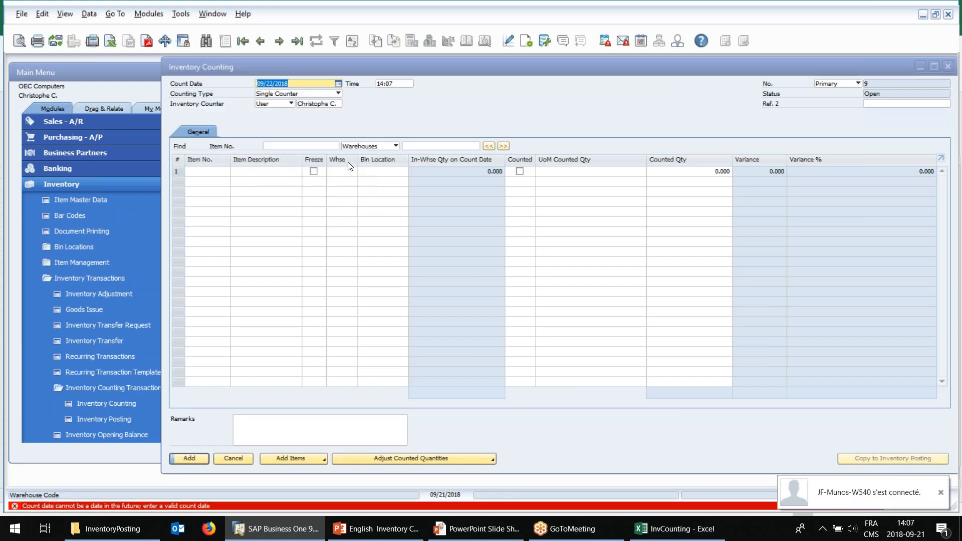